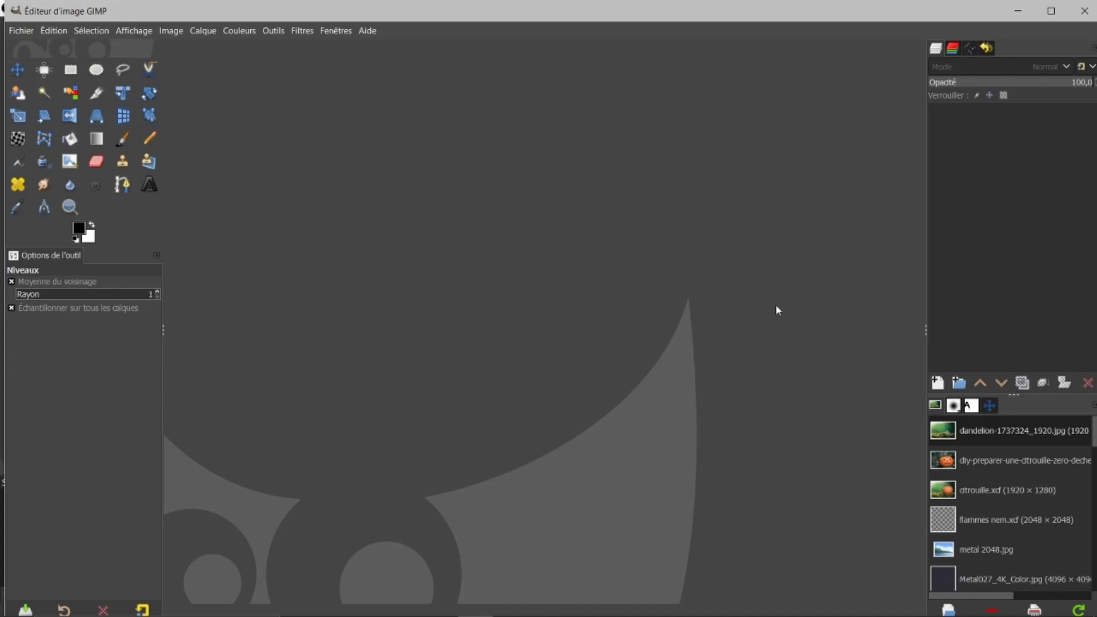
# Step: Open the recent images dandelion-1737324_1920.jpg and diy-preparer-une-citrouille-zero-dechet-pour-halloween-e72
pyautogui.click(976, 438)
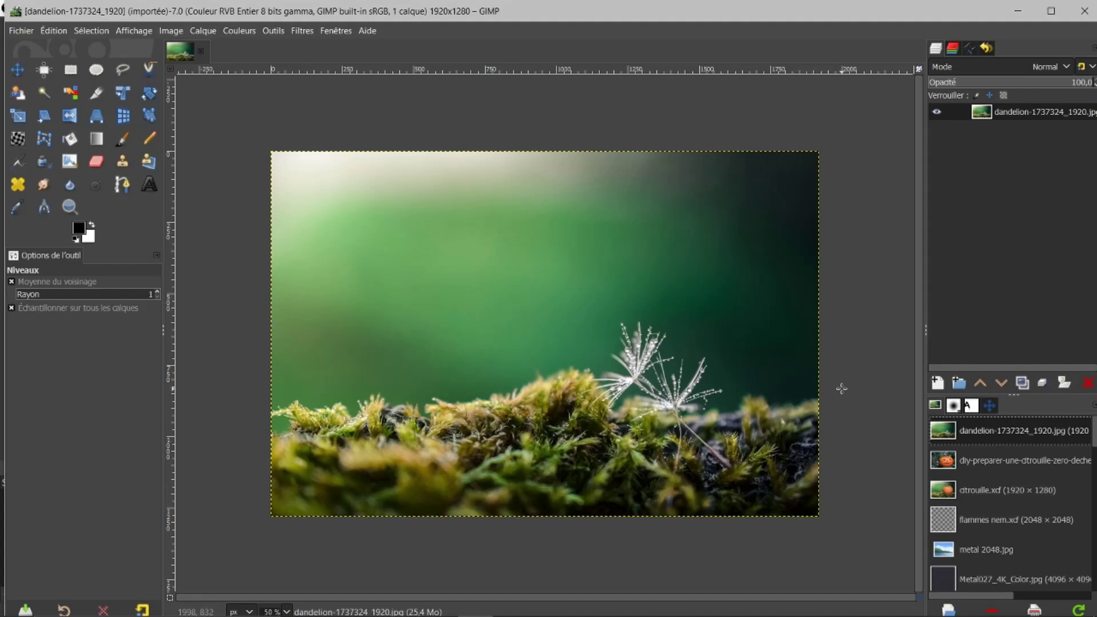
pyautogui.click(962, 465)
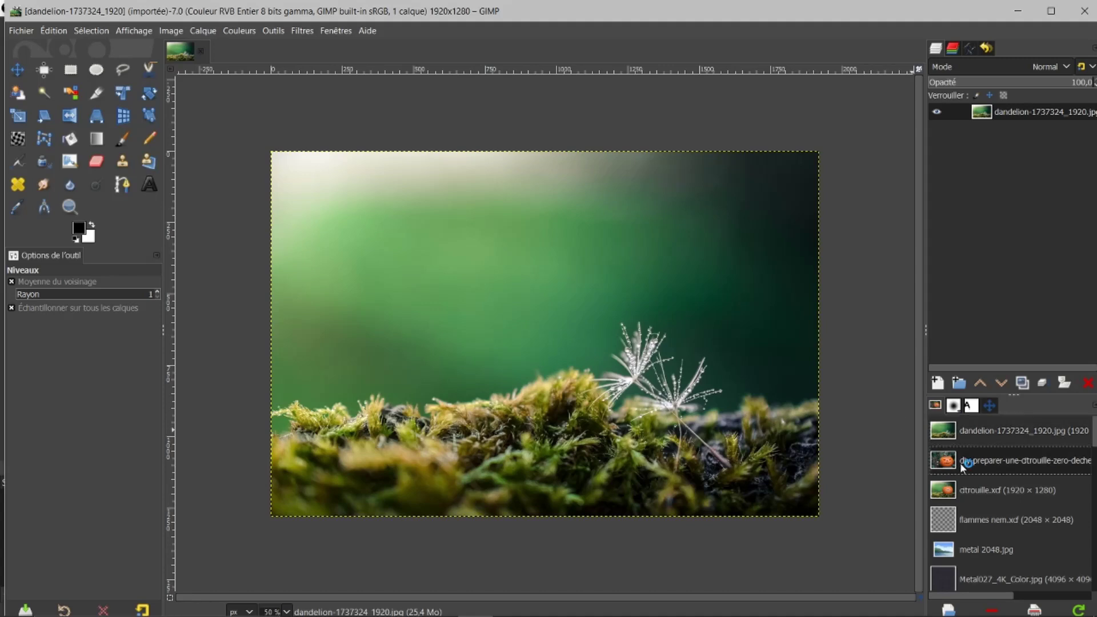
pyautogui.doubleClick(961, 462)
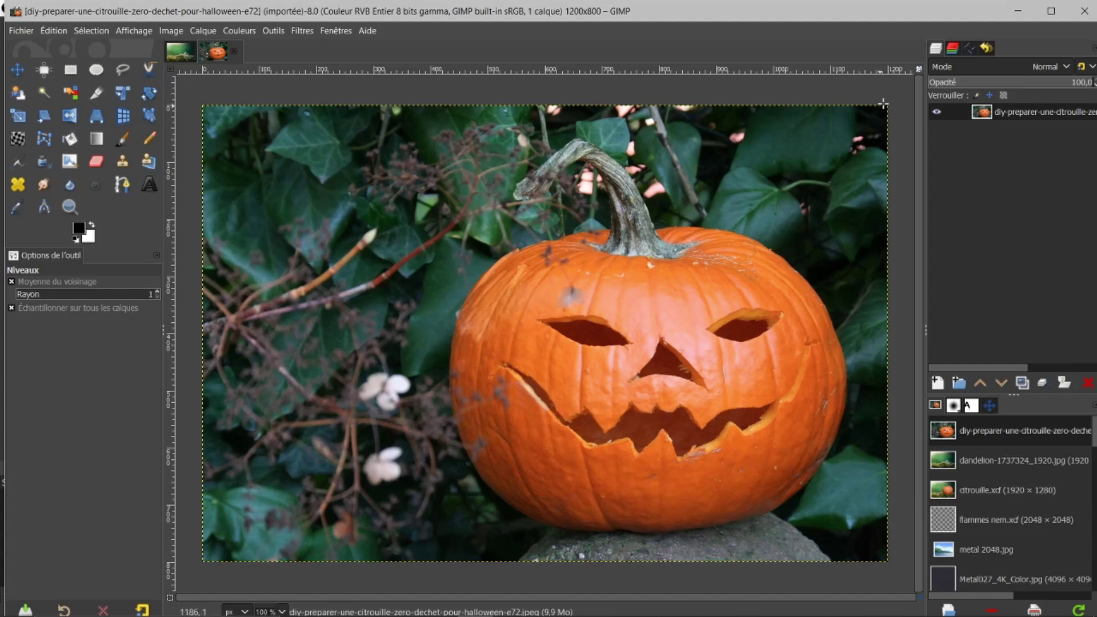
# Step: Import the SVG path file citrouille.svg into the pumpkin image
pyautogui.click(970, 48)
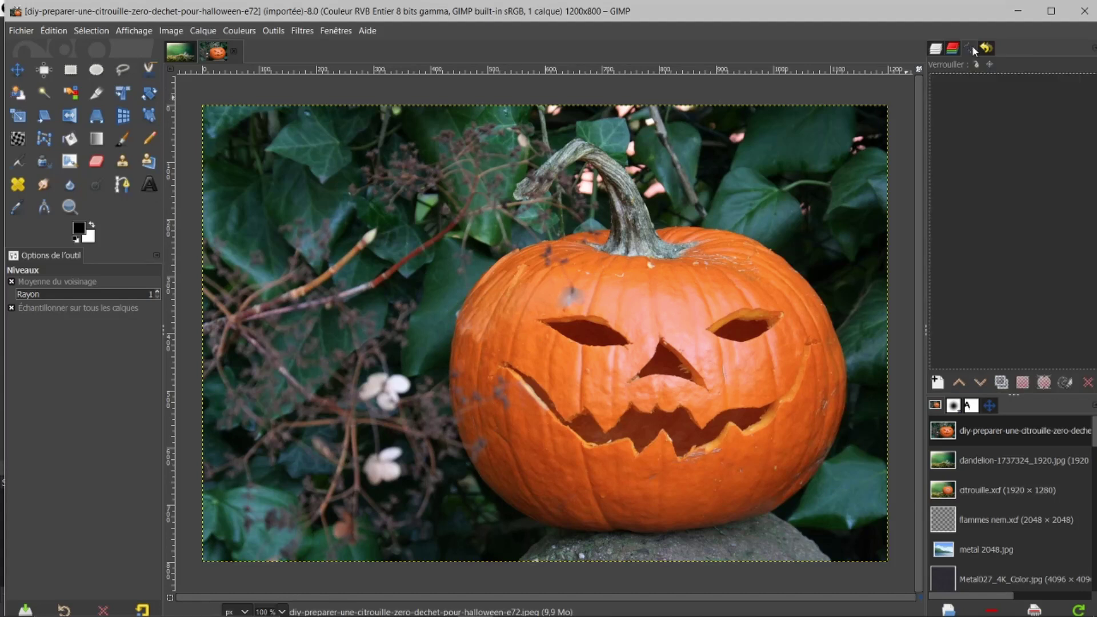
pyautogui.rightClick(961, 135)
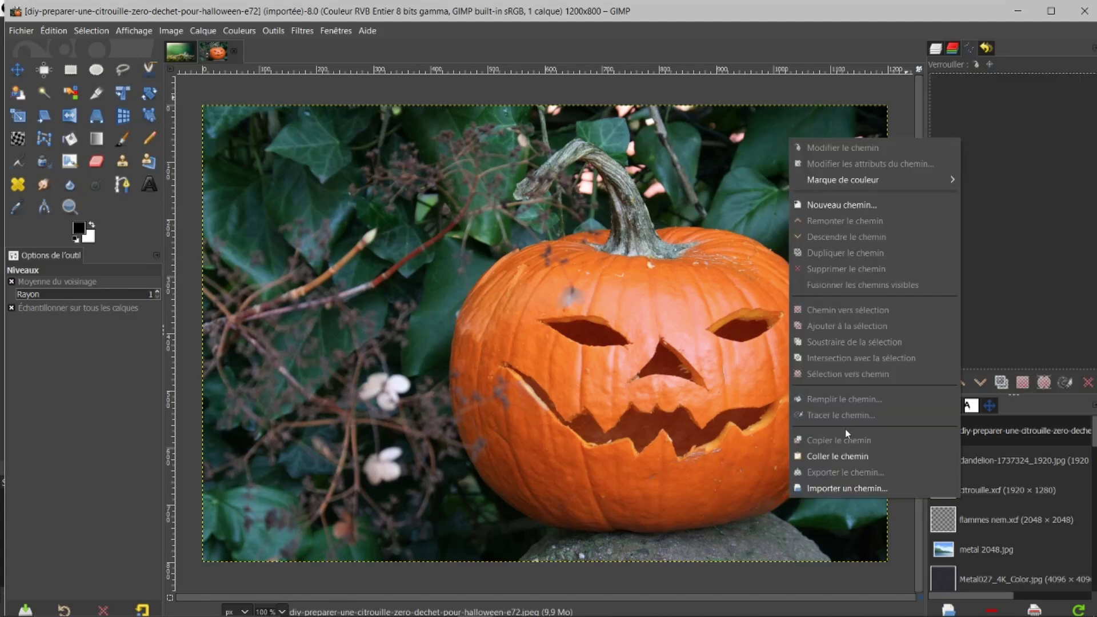
pyautogui.click(825, 487)
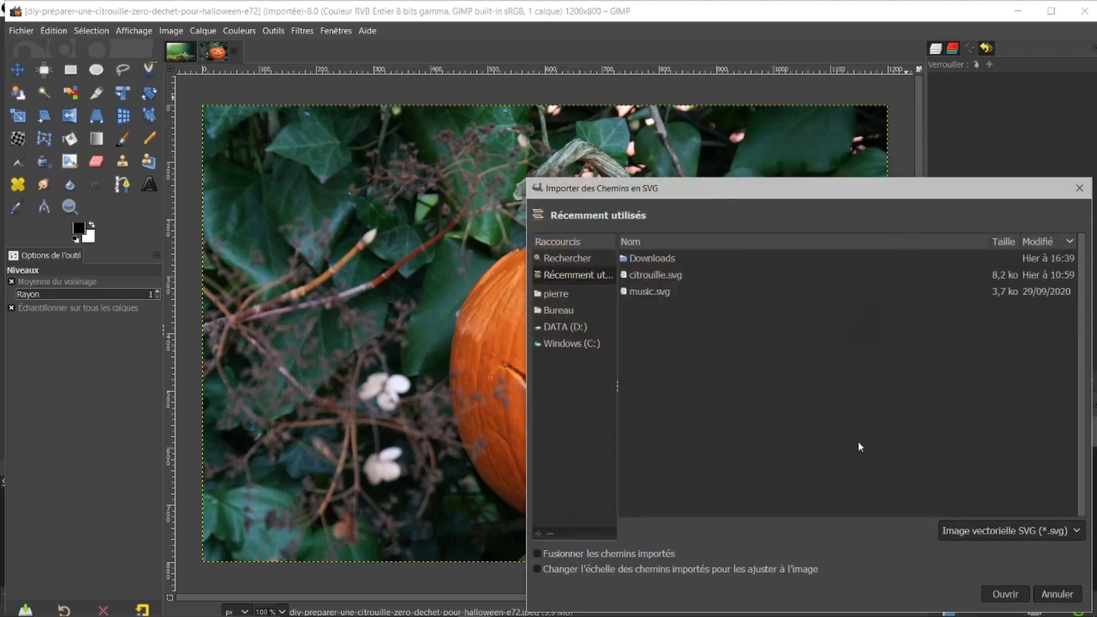
pyautogui.click(682, 277)
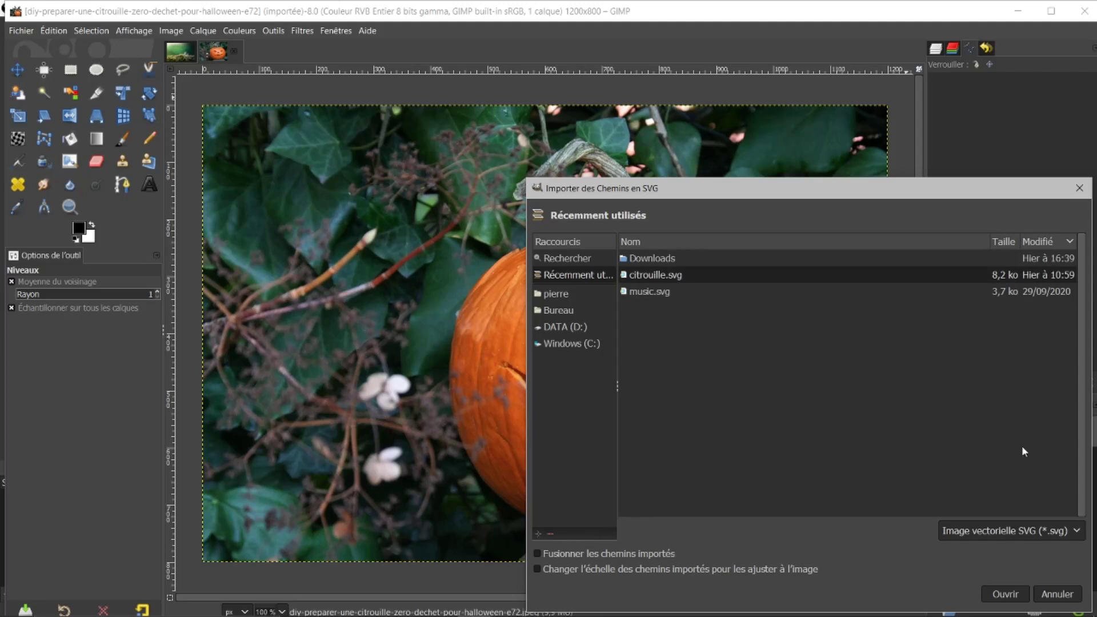
pyautogui.click(1004, 593)
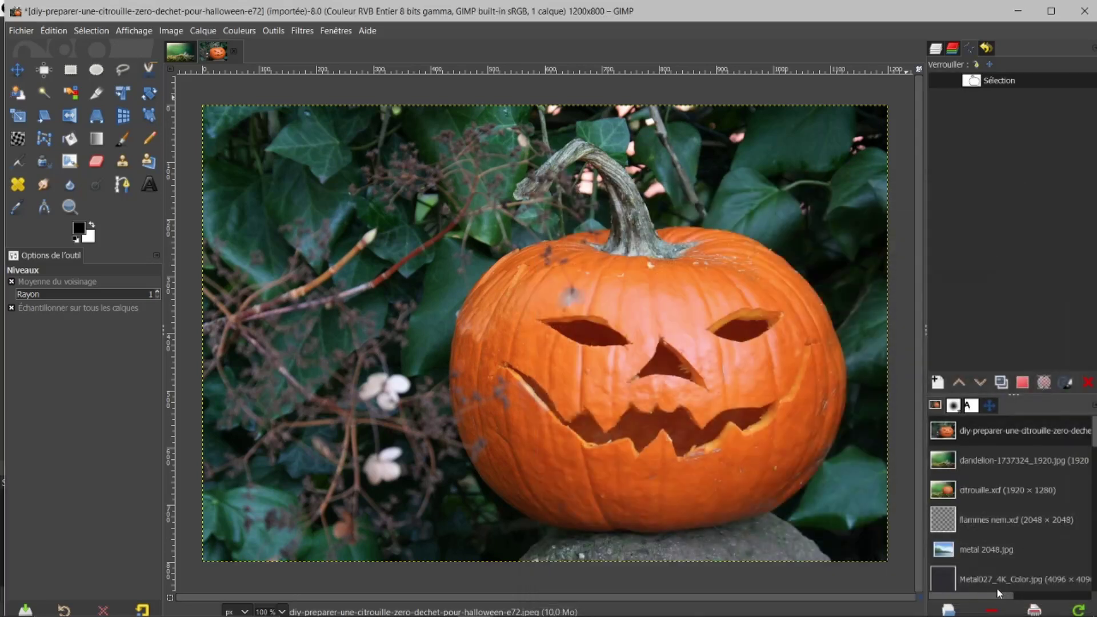
# Step: Convert the imported path to a selection, delete the background around the pumpkin, and clear the selection
pyautogui.click(1023, 385)
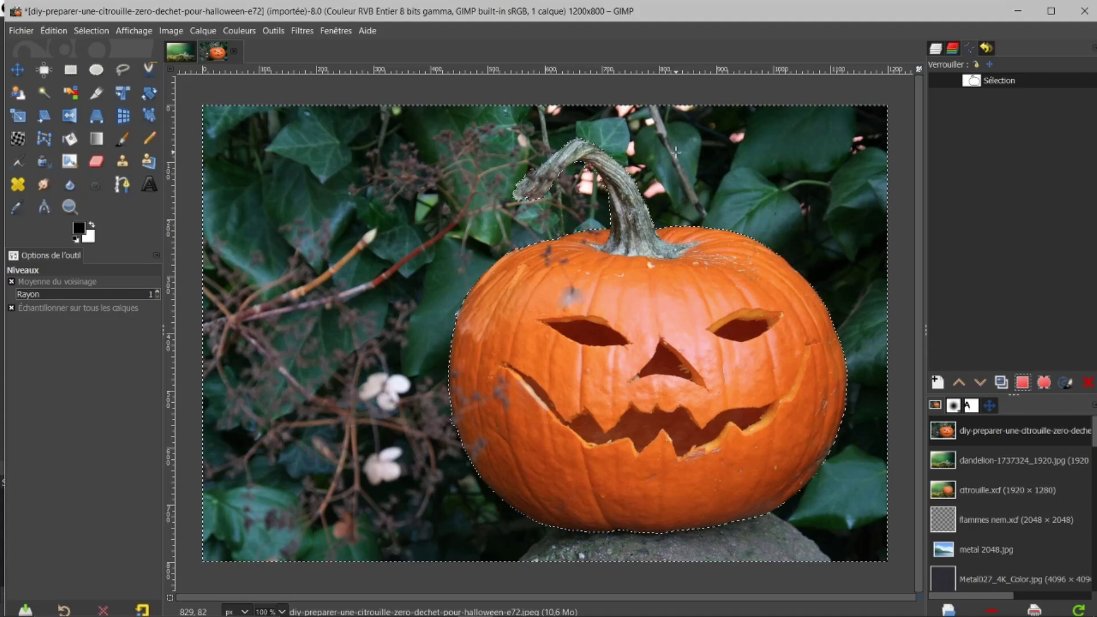
pyautogui.press('Delete')
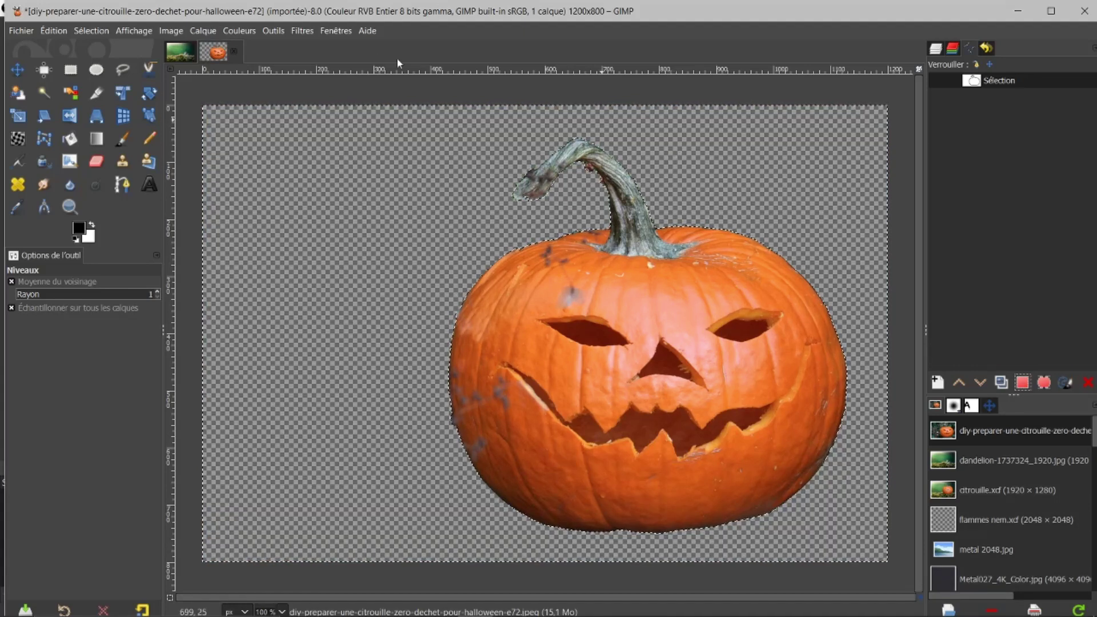
pyautogui.click(83, 30)
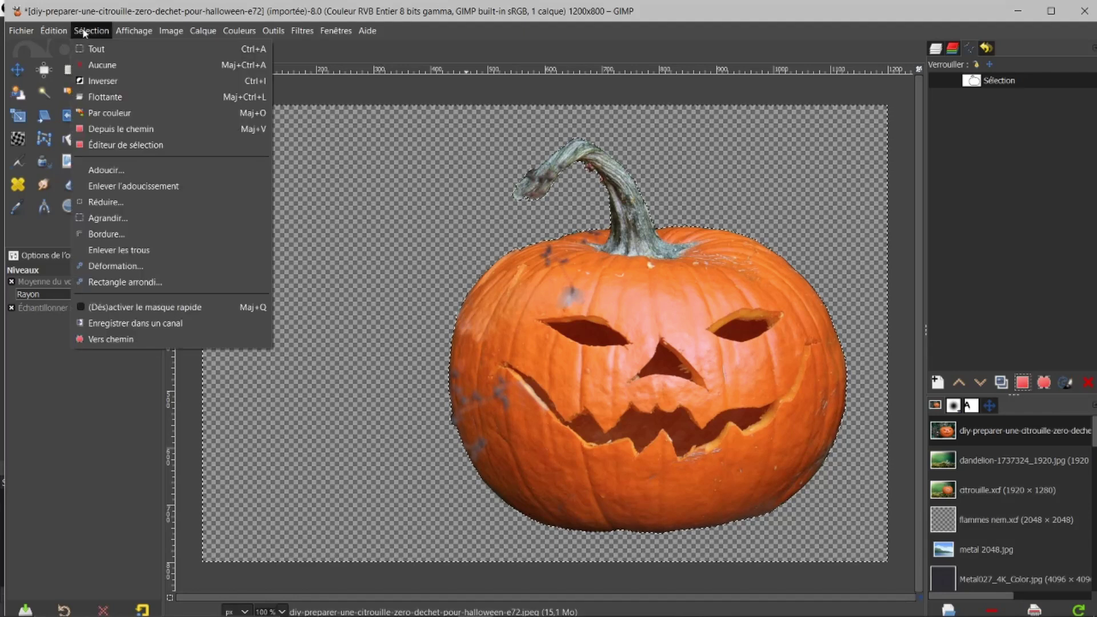
pyautogui.click(100, 66)
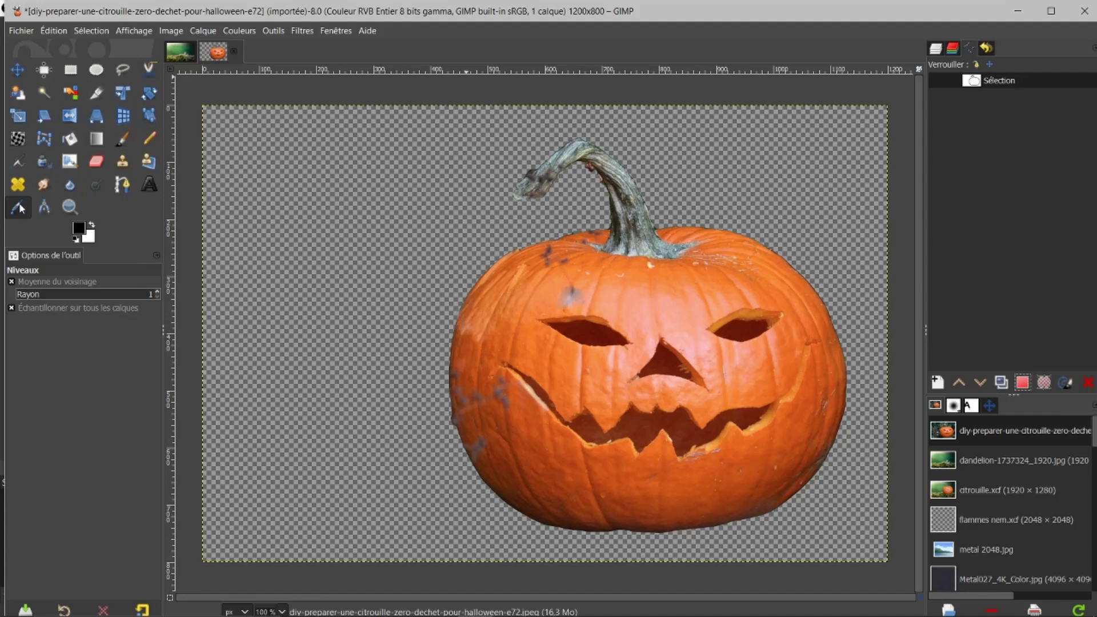
# Step: Crop the pumpkin image to 851 × 800 px, starting at X 349, Y 0, removing the empty area beside the pumpkin
pyautogui.click(98, 98)
pyautogui.moveTo(378, 133); pyautogui.dragTo(891, 566)
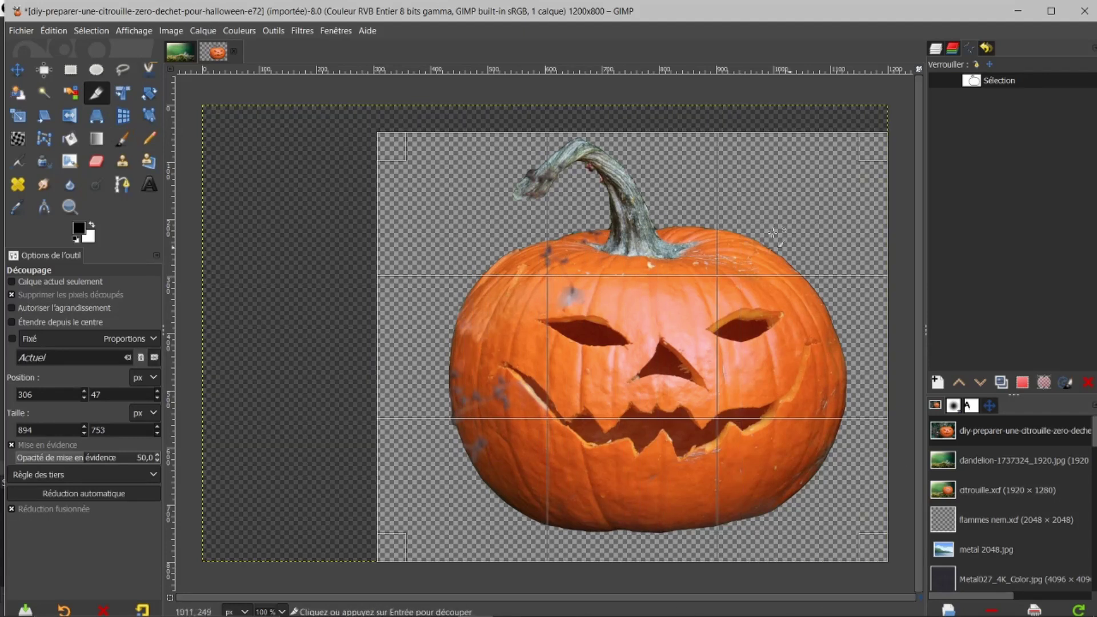
pyautogui.moveTo(628, 144); pyautogui.dragTo(632, 104)
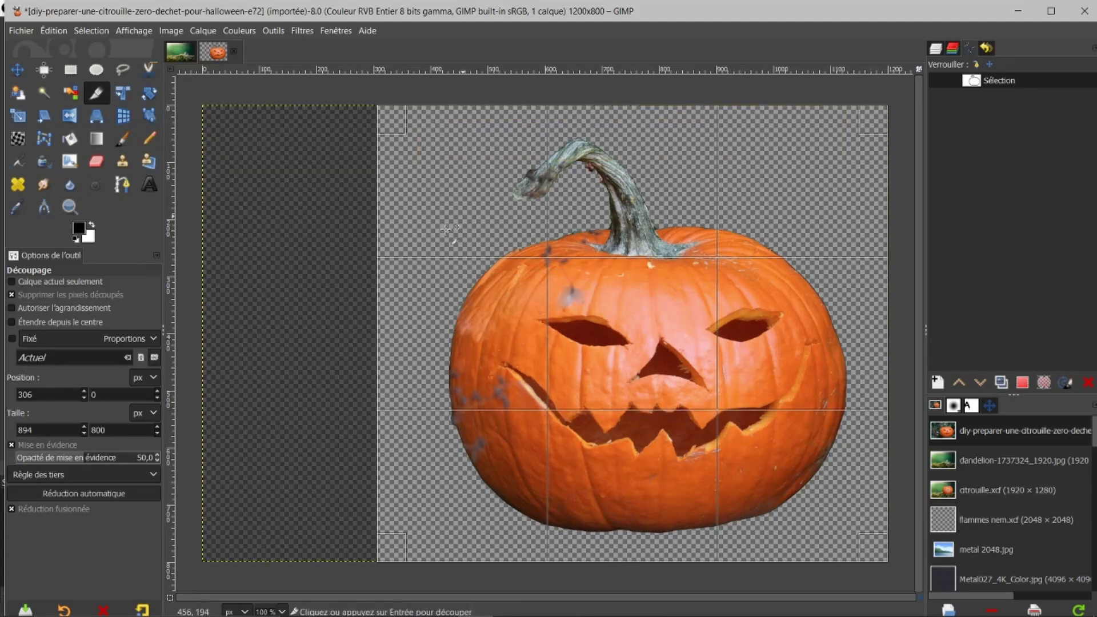
pyautogui.moveTo(399, 323); pyautogui.dragTo(423, 327)
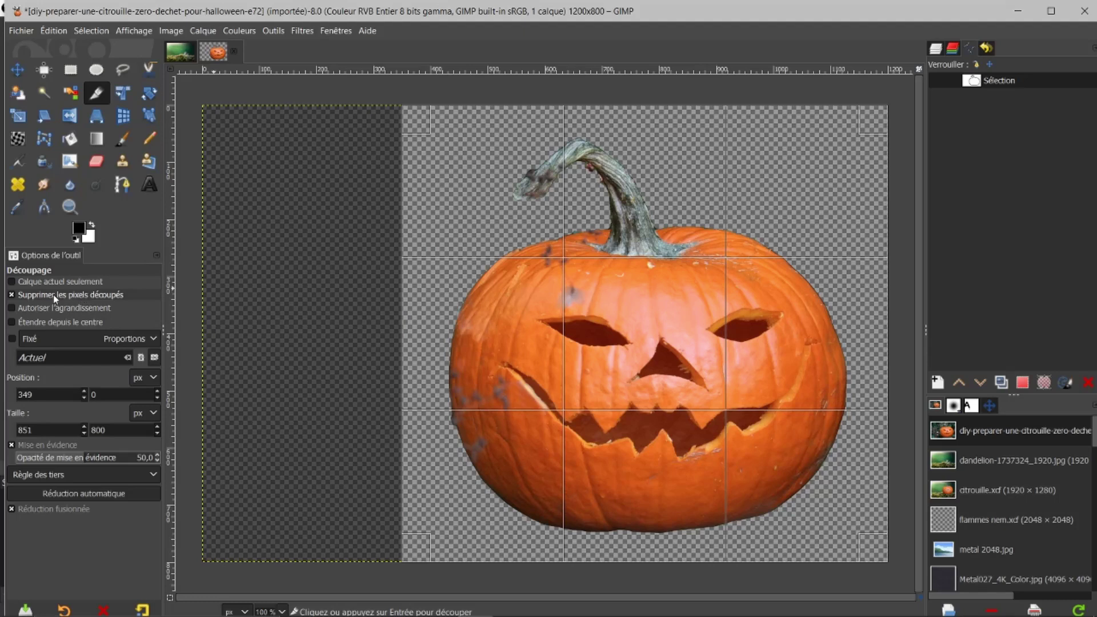
pyautogui.click(626, 342)
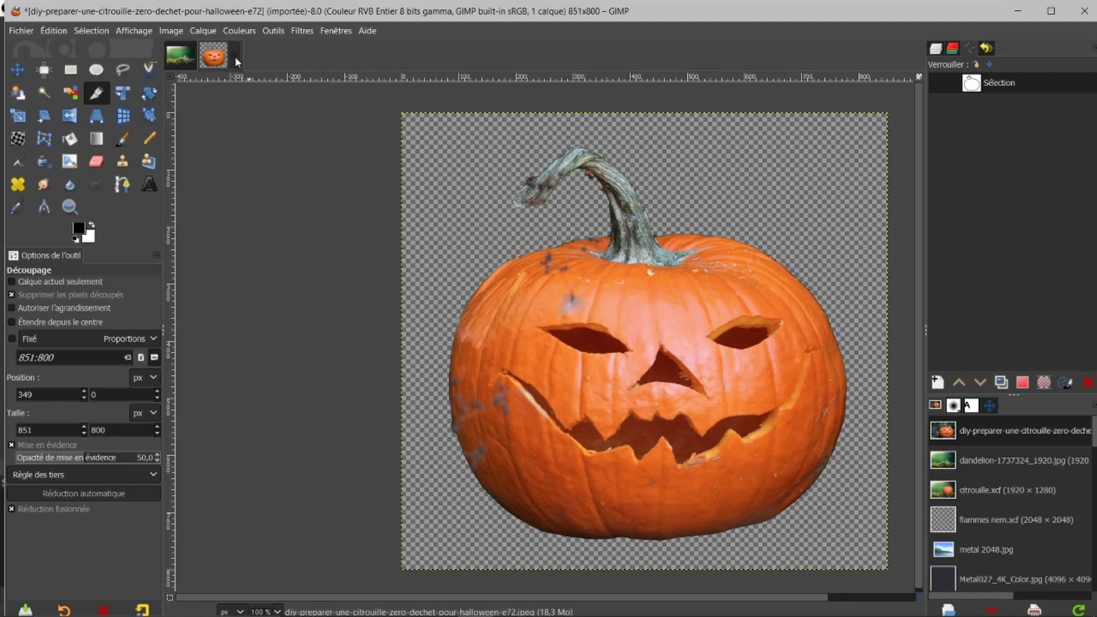
# Step: Add the cropped pumpkin to the dandelion image as a new layer and scale it proportionally to 1038 × 976 px
pyautogui.moveTo(217, 59); pyautogui.dragTo(429, 279)
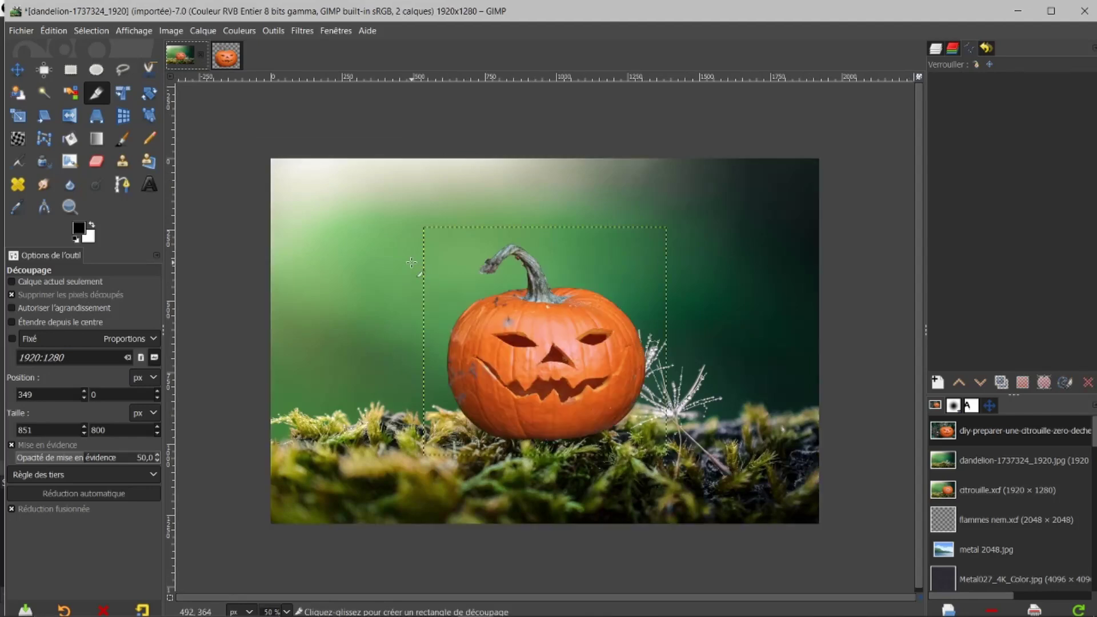
pyautogui.click(934, 53)
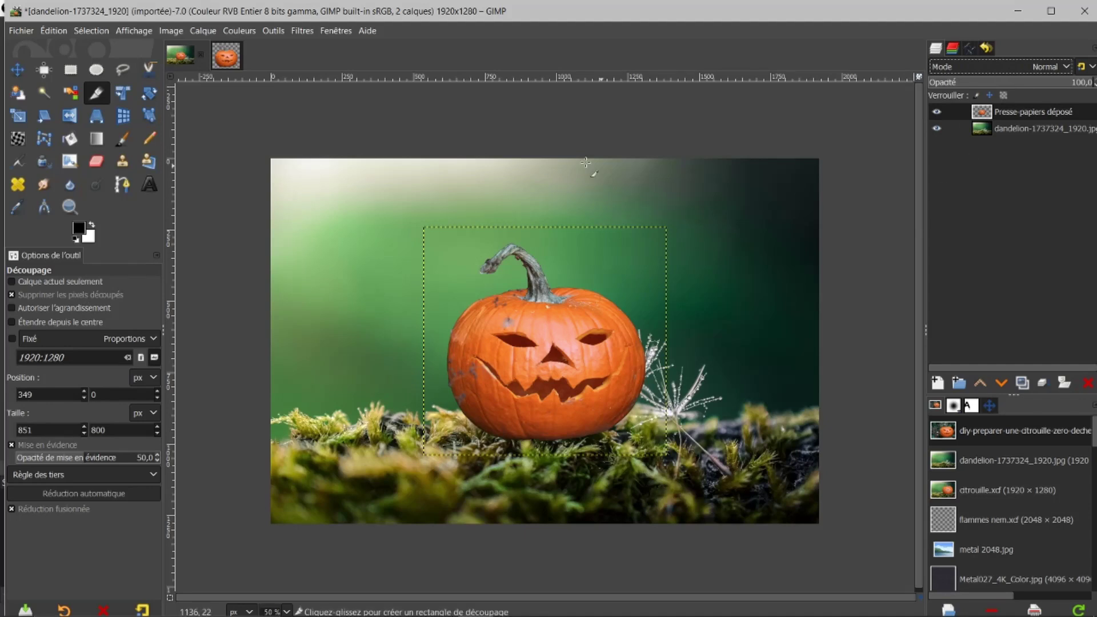
pyautogui.click(16, 119)
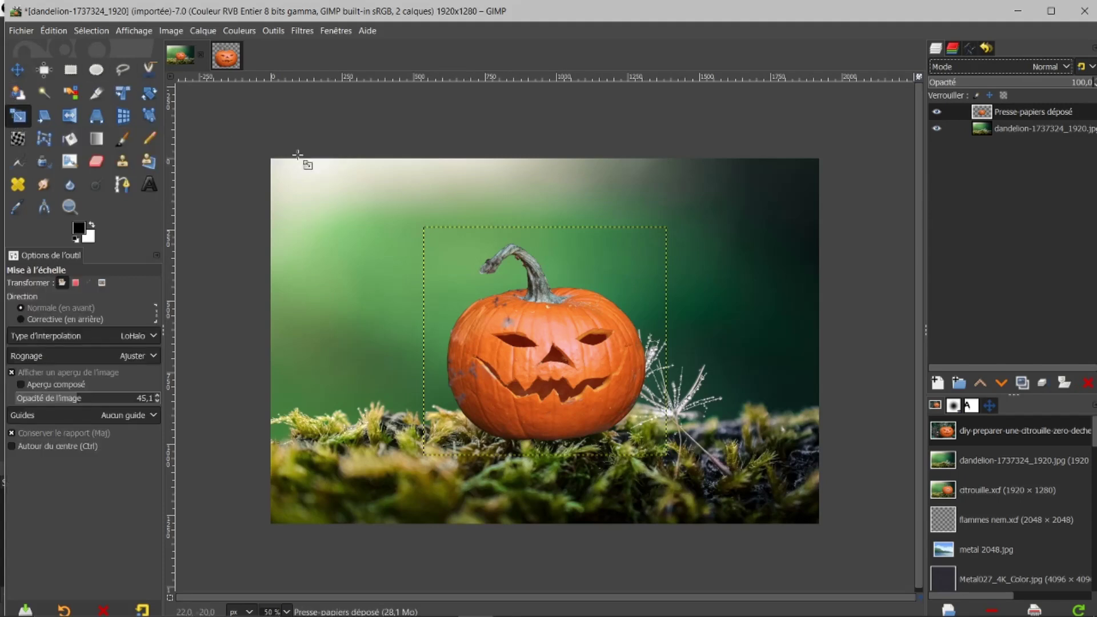
pyautogui.click(572, 305)
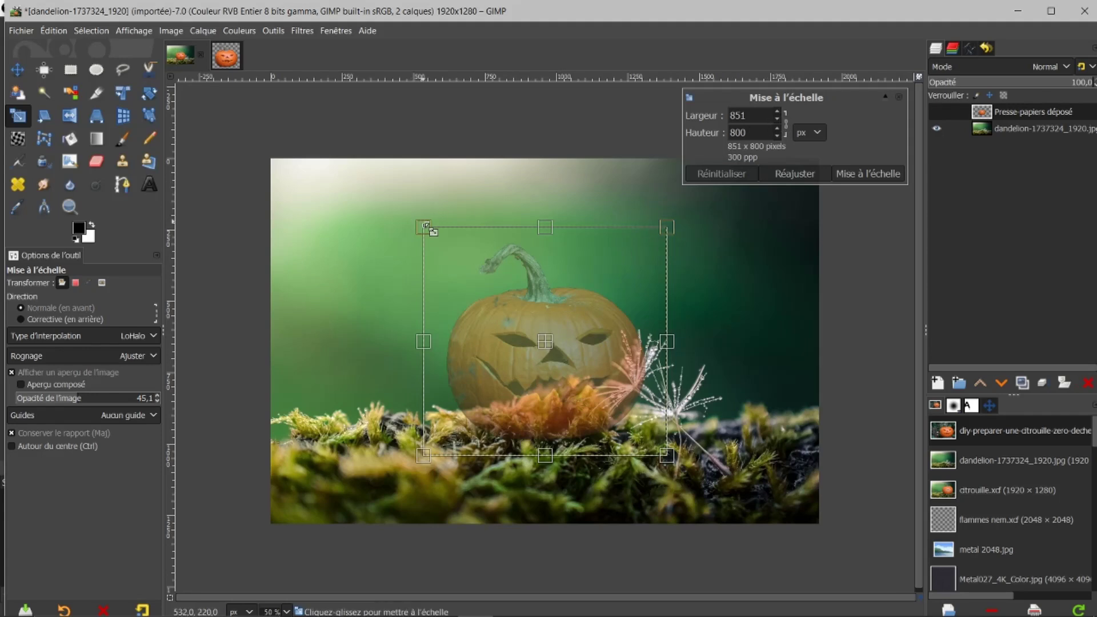
pyautogui.moveTo(424, 226); pyautogui.dragTo(380, 163)
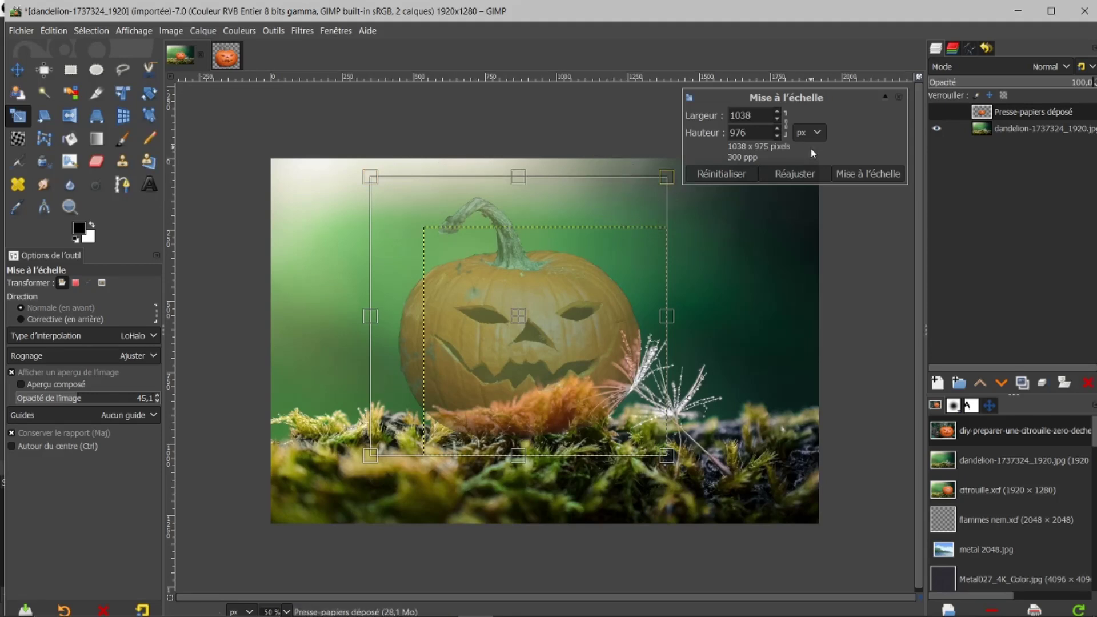
pyautogui.click(851, 178)
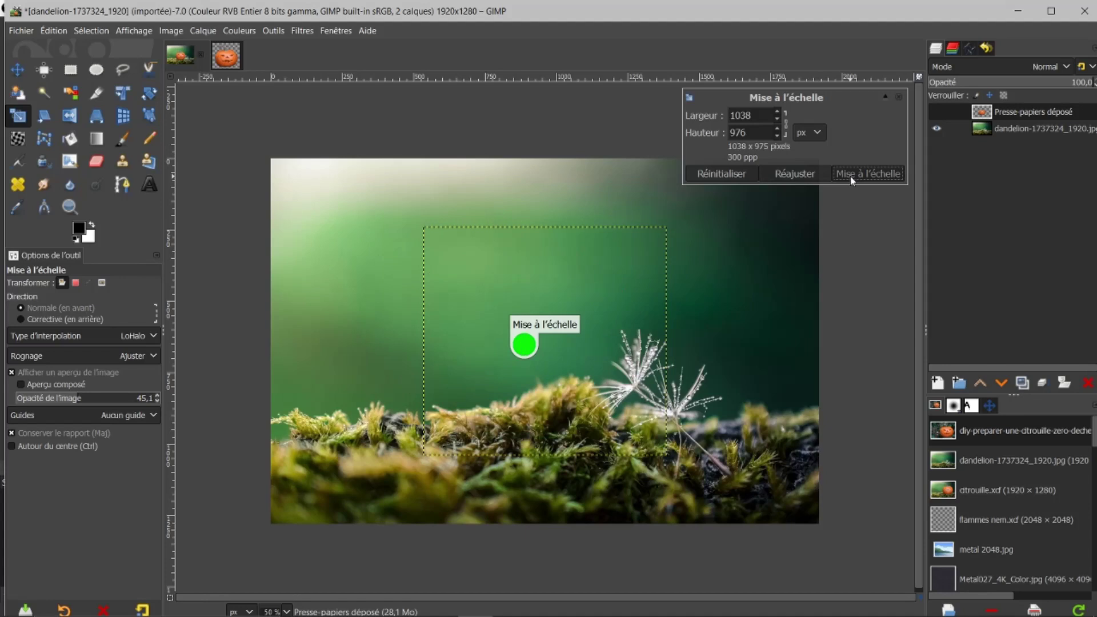
# Step: Move the pumpkin layer onto the moss so it covers the dandelion seeds, and hide the layer
pyautogui.click(17, 70)
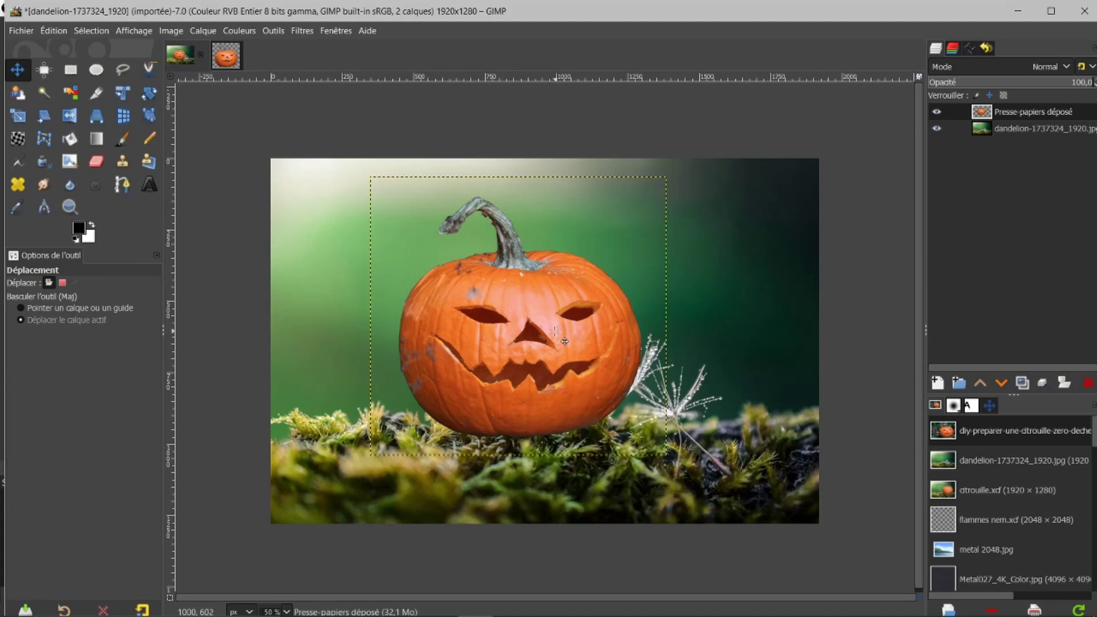
pyautogui.moveTo(540, 330); pyautogui.dragTo(666, 336)
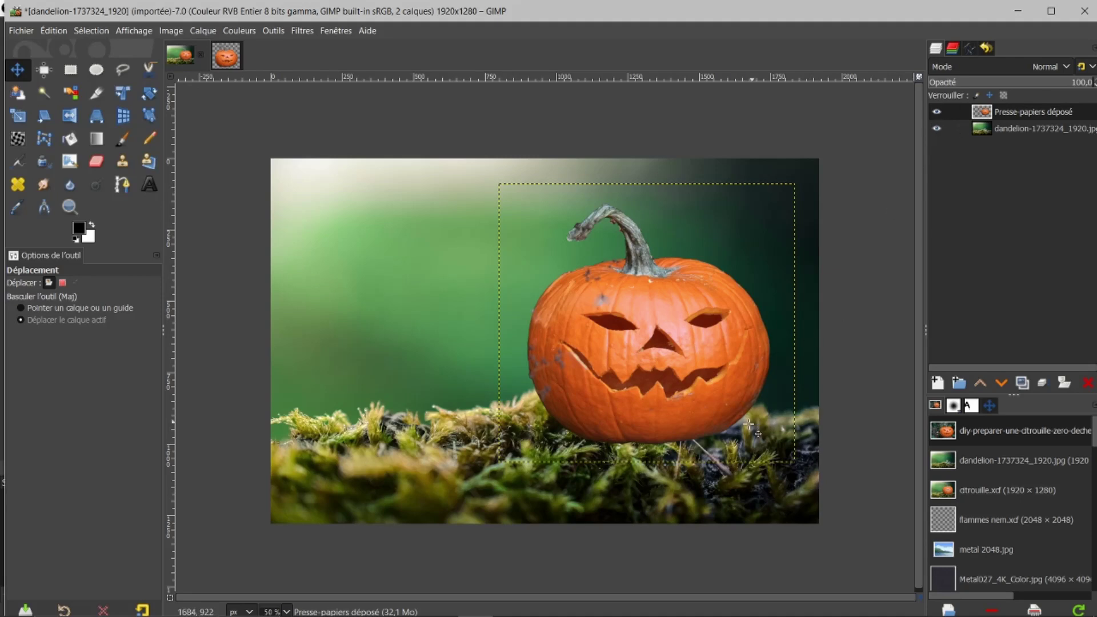
pyautogui.click(937, 113)
pyautogui.click(936, 113)
pyautogui.click(935, 112)
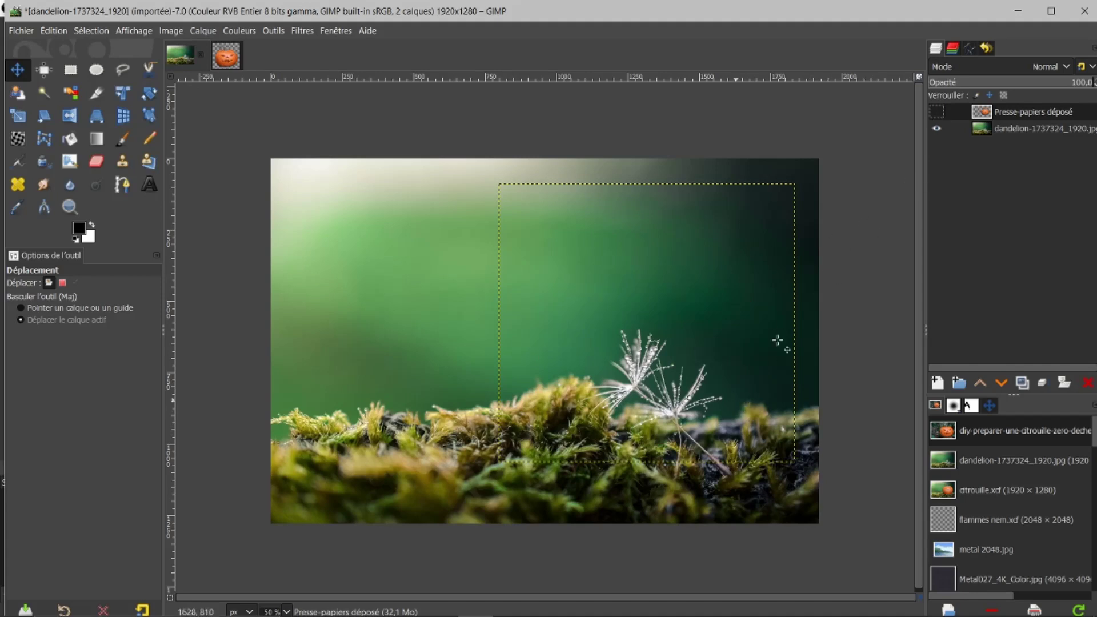
pyautogui.click(938, 112)
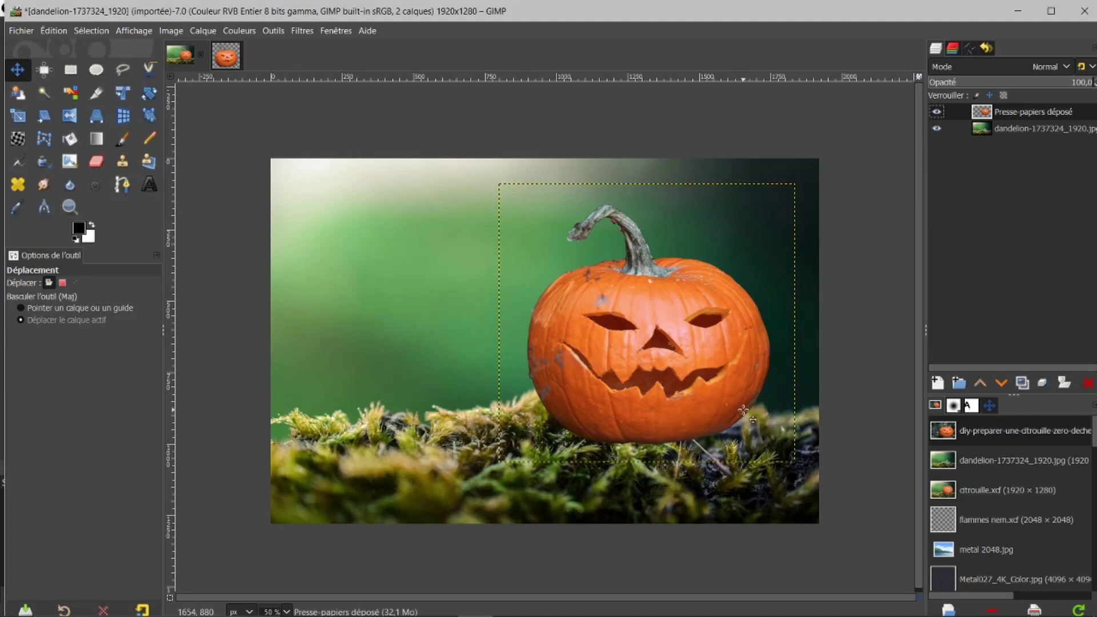
pyautogui.click(935, 112)
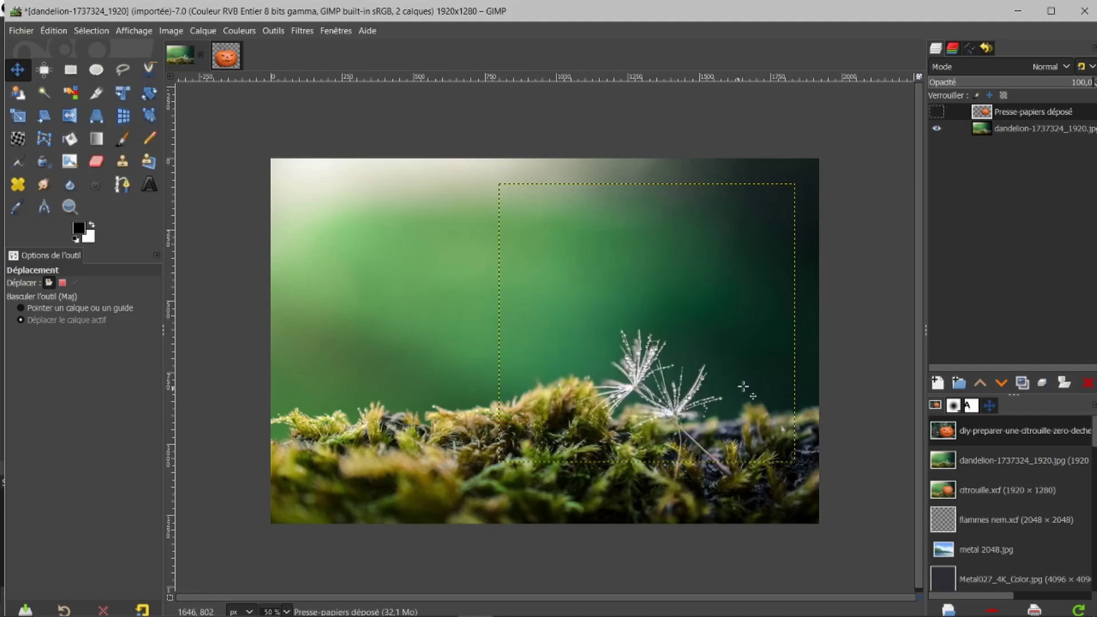
# Step: Select the dandelion background layer for retouching with the Clone tool and reduce the brush size to 211
pyautogui.click(980, 134)
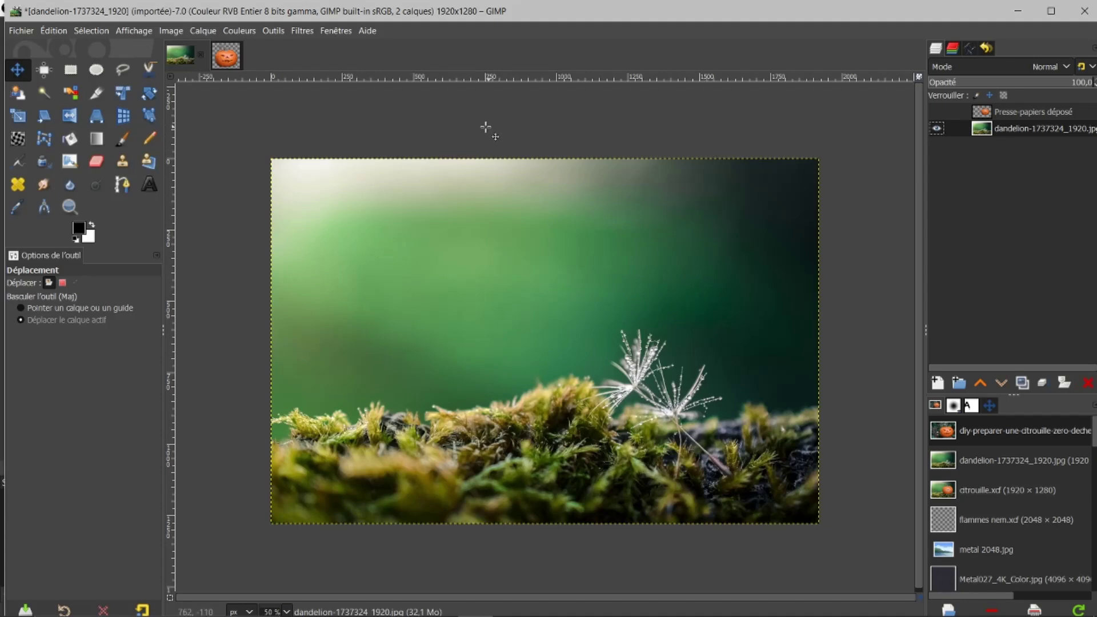
pyautogui.click(122, 162)
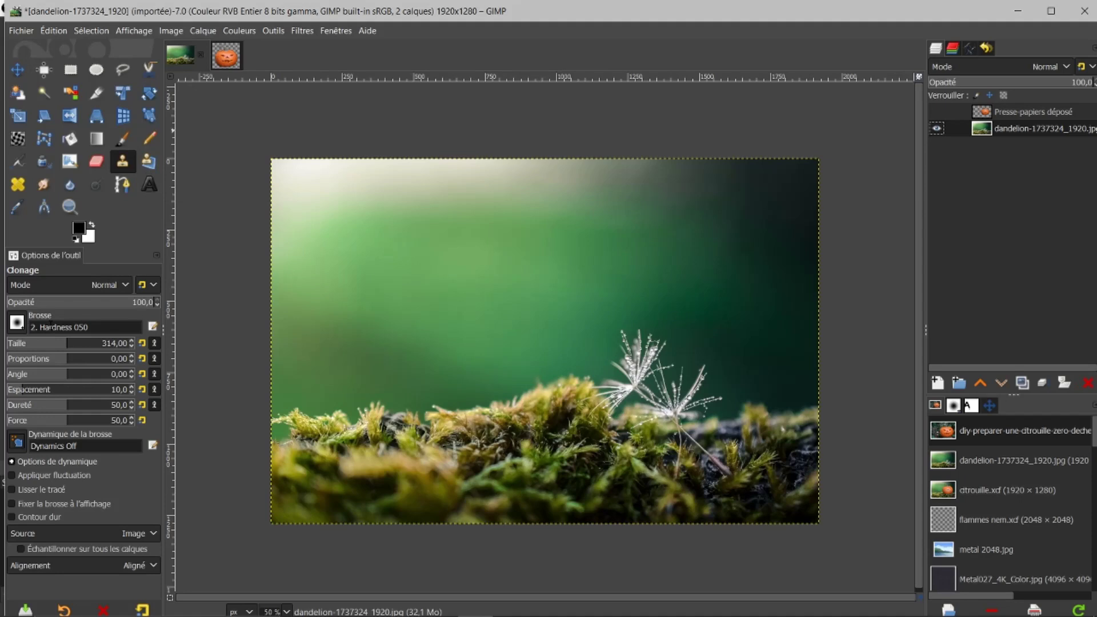
pyautogui.press('[')
pyautogui.press('[')
pyautogui.press('[')
pyautogui.press('[')
pyautogui.press('[')
pyautogui.press('[')
pyautogui.press('[')
pyautogui.press('[')
pyautogui.press('[')
pyautogui.press('[')
pyautogui.press('[')
pyautogui.press('[')
pyautogui.press('[')
pyautogui.press('[')
pyautogui.press('[')
pyautogui.press('[')
pyautogui.press('[')
pyautogui.press('[')
pyautogui.press('[')
pyautogui.press('[')
pyautogui.press('[')
pyautogui.press('[')
pyautogui.press('[')
pyautogui.press('[')
pyautogui.press('[')
pyautogui.press('[')
pyautogui.press('[')
pyautogui.press('[')
pyautogui.press('[')
pyautogui.press('[')
pyautogui.press('[')
pyautogui.press('[')
pyautogui.press('[')
pyautogui.press('[')
pyautogui.press('[')
pyautogui.press('[')
pyautogui.press('[')
pyautogui.press('[')
pyautogui.press('[')
pyautogui.press('[')
pyautogui.press('[')
pyautogui.press('[')
pyautogui.press('[')
pyautogui.press('[')
pyautogui.press('[')
pyautogui.press('[')
pyautogui.press('[')
pyautogui.press('[')
pyautogui.press('[')
pyautogui.press('[')
pyautogui.press('[')
pyautogui.press('[')
pyautogui.press('[')
pyautogui.press('[')
pyautogui.press('[')
pyautogui.press('[')
pyautogui.press('[')
pyautogui.press('[')
pyautogui.press('[')
pyautogui.press('[')
pyautogui.press('[')
pyautogui.press('[')
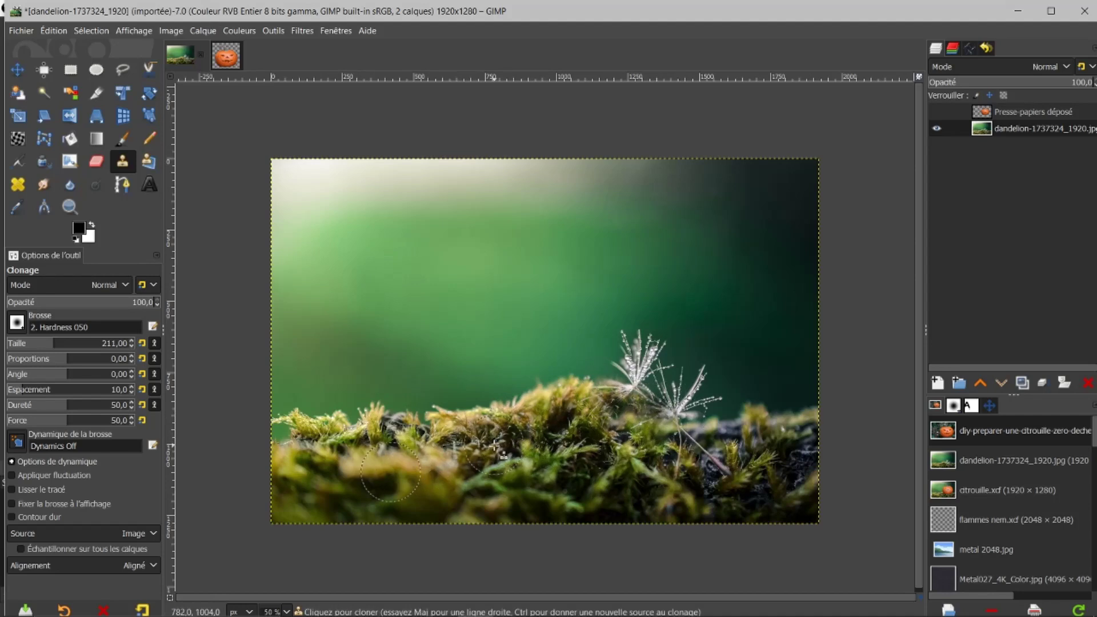
# Step: Clone moss over the base of the right dandelion seed and along the mound's edge to its right
pyautogui.keyDown('ctrl'); pyautogui.click(512, 439); pyautogui.keyUp('ctrl')
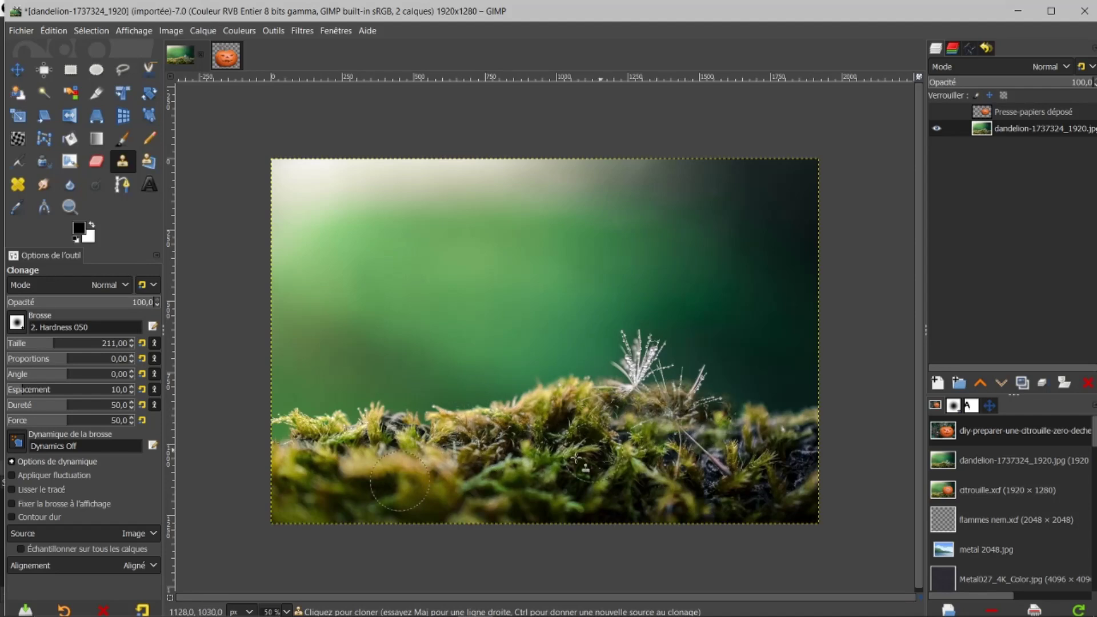
pyautogui.keyDown('ctrl'); pyautogui.click(541, 421); pyautogui.keyUp('ctrl')
pyautogui.click(734, 418)
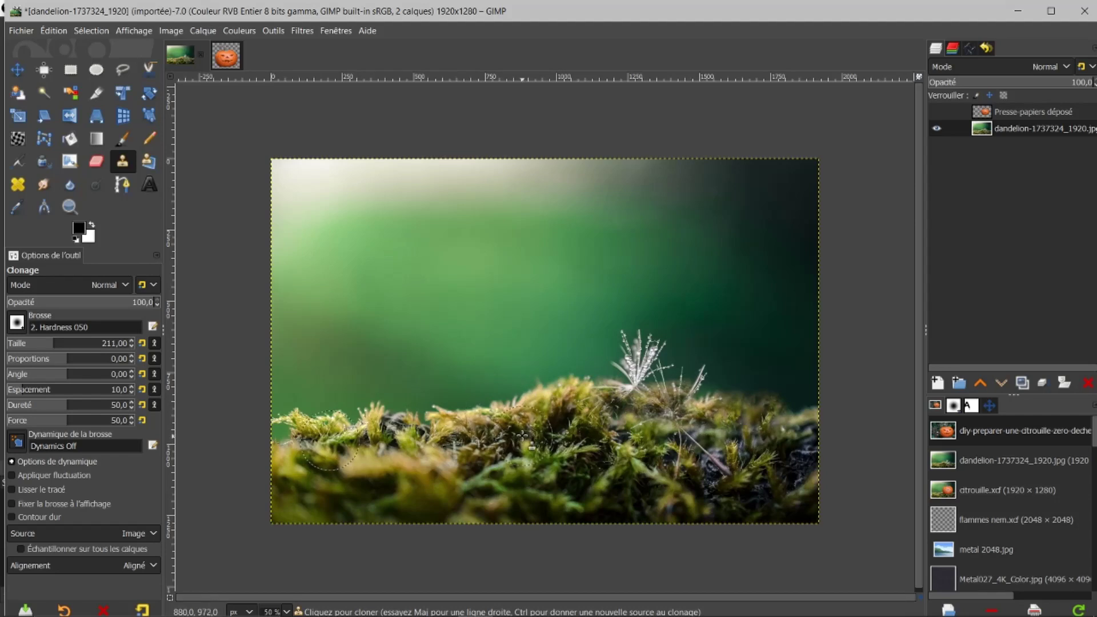
pyautogui.keyDown('ctrl'); pyautogui.click(567, 462); pyautogui.keyUp('ctrl')
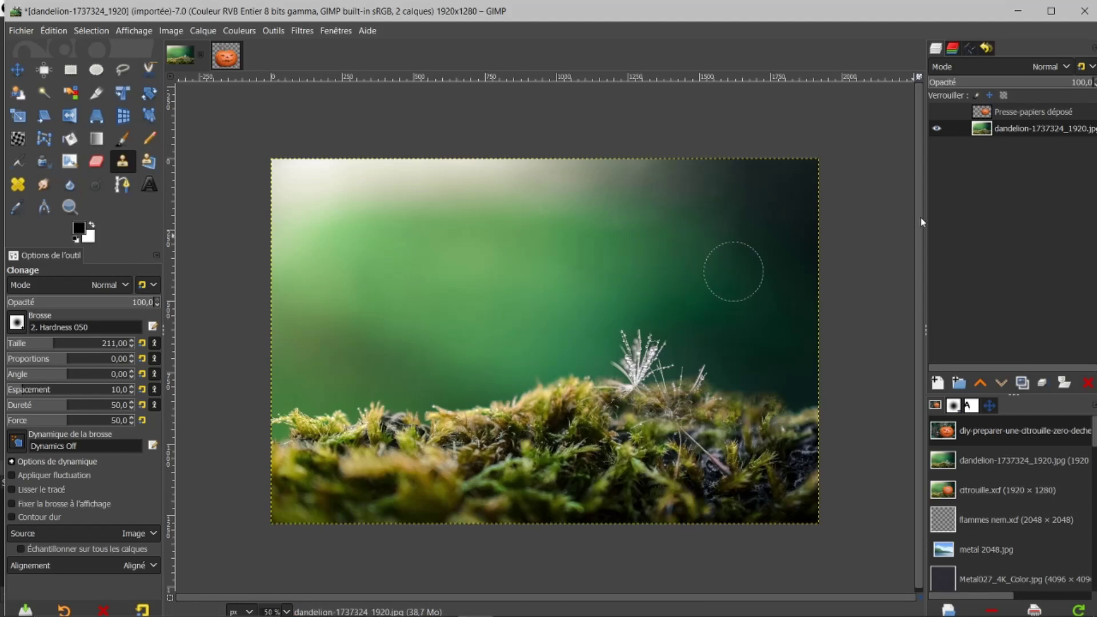
# Step: Compare the retouch with the pumpkin layer shown and hidden, and clone more moss onto the ridge right of the seeds
pyautogui.click(939, 110)
pyautogui.click(939, 110)
pyautogui.click(939, 109)
pyautogui.click(940, 109)
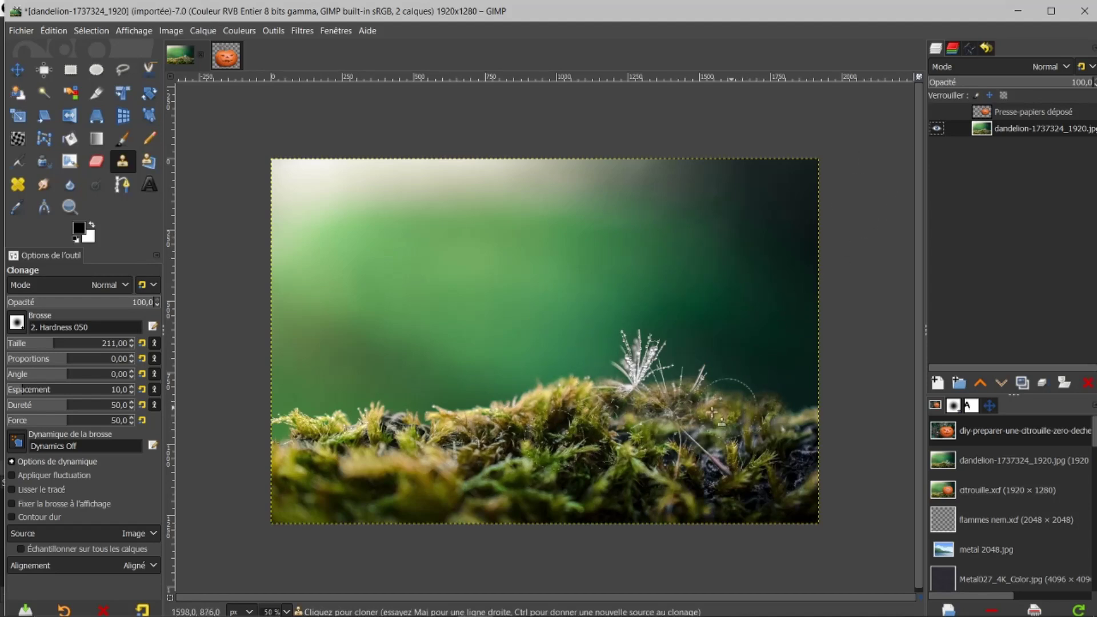
pyautogui.keyDown('ctrl'); pyautogui.click(600, 408); pyautogui.keyUp('ctrl')
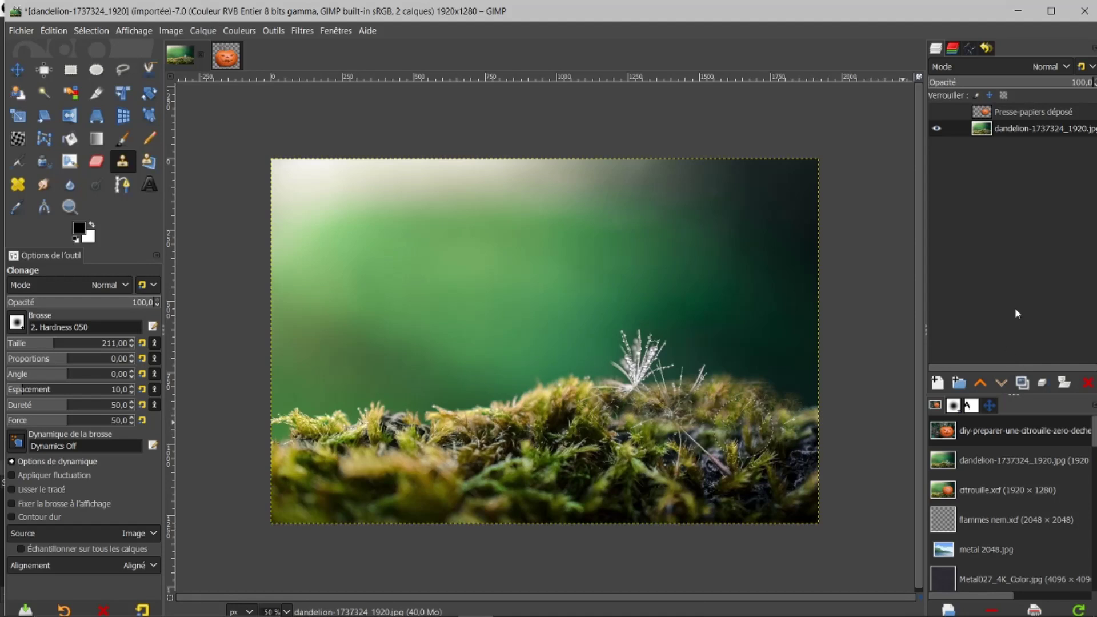
# Step: Compare the retouch with the pumpkin layer shown and hidden, leaving it visible, and hide the dandelion background layer
pyautogui.click(932, 110)
pyautogui.click(932, 111)
pyautogui.click(932, 111)
pyautogui.click(932, 111)
pyautogui.click(932, 111)
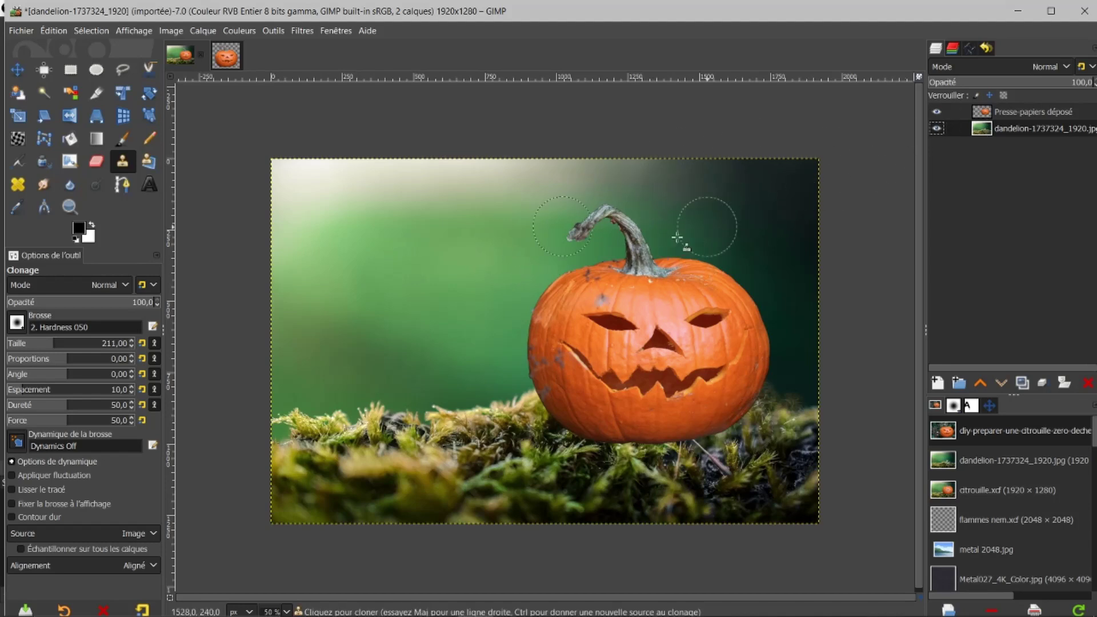
pyautogui.scroll(2, 644, 278)
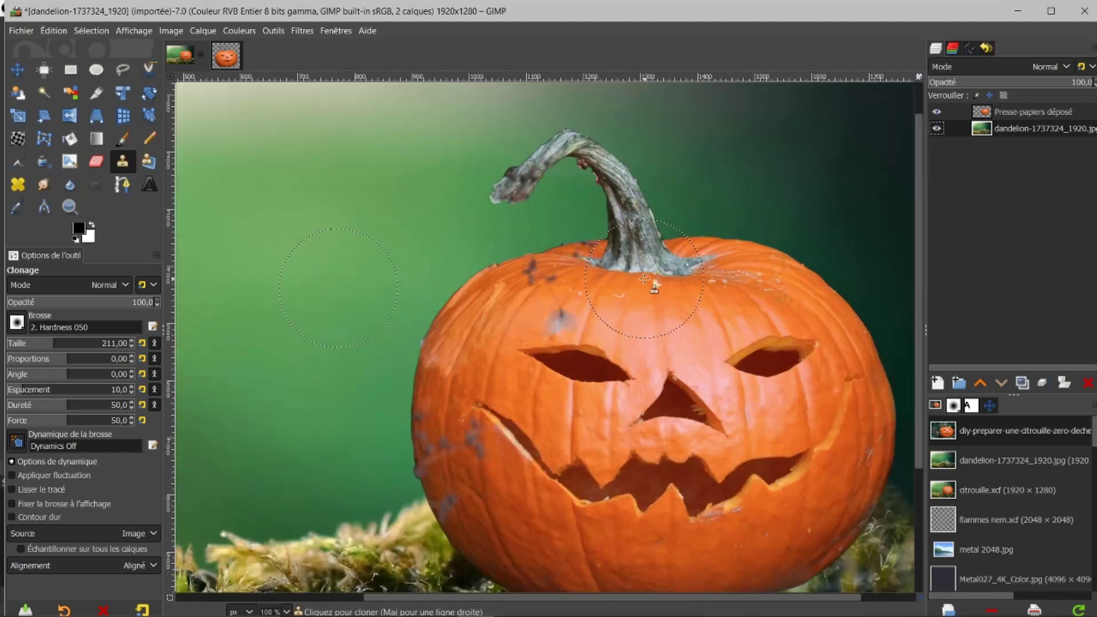
pyautogui.scroll(1, 644, 278)
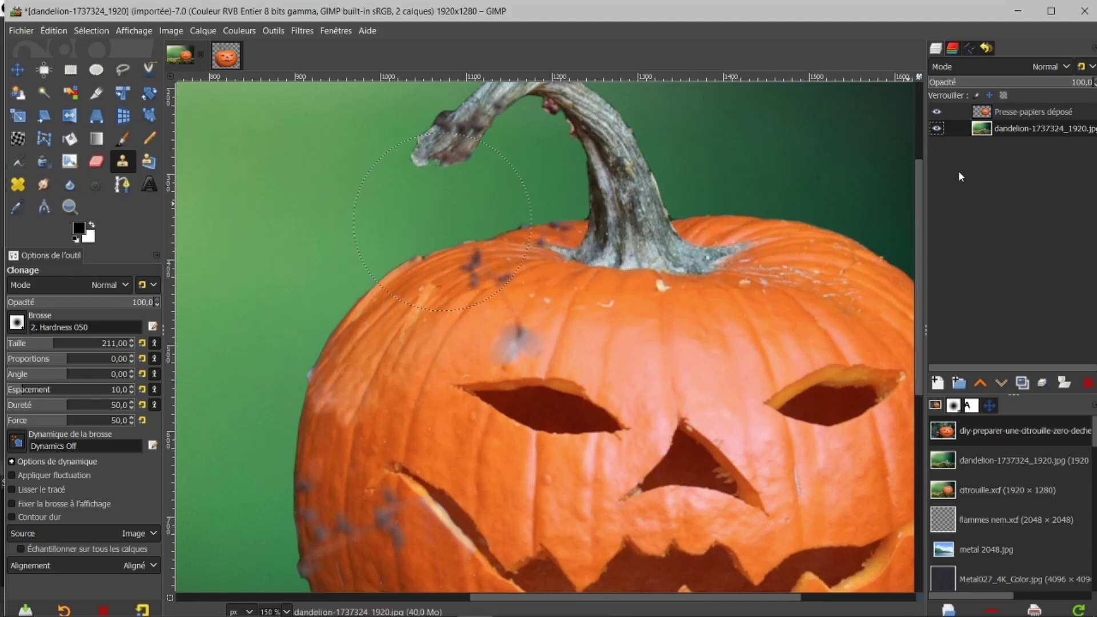
pyautogui.click(937, 128)
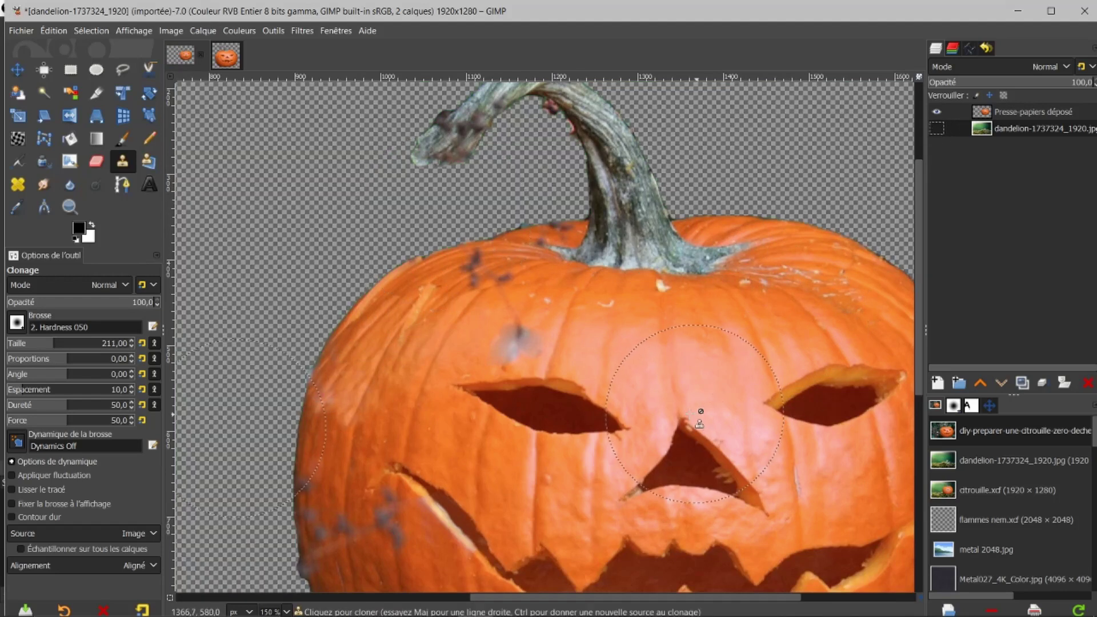
# Step: Reduce the Clone brush size to 208
pyautogui.scroll(3, 690, 414)
pyautogui.scroll(-2, 685, 407)
pyautogui.scroll(-1, 686, 412)
pyautogui.moveTo(687, 412)
pyautogui.mouseDown()
pyautogui.moveTo(581, 360)
pyautogui.moveTo(510, 347)
pyautogui.moveTo(526, 306)
pyautogui.mouseUp()
pyautogui.press('[')
pyautogui.press('[')
pyautogui.press('[')
pyautogui.press('1')
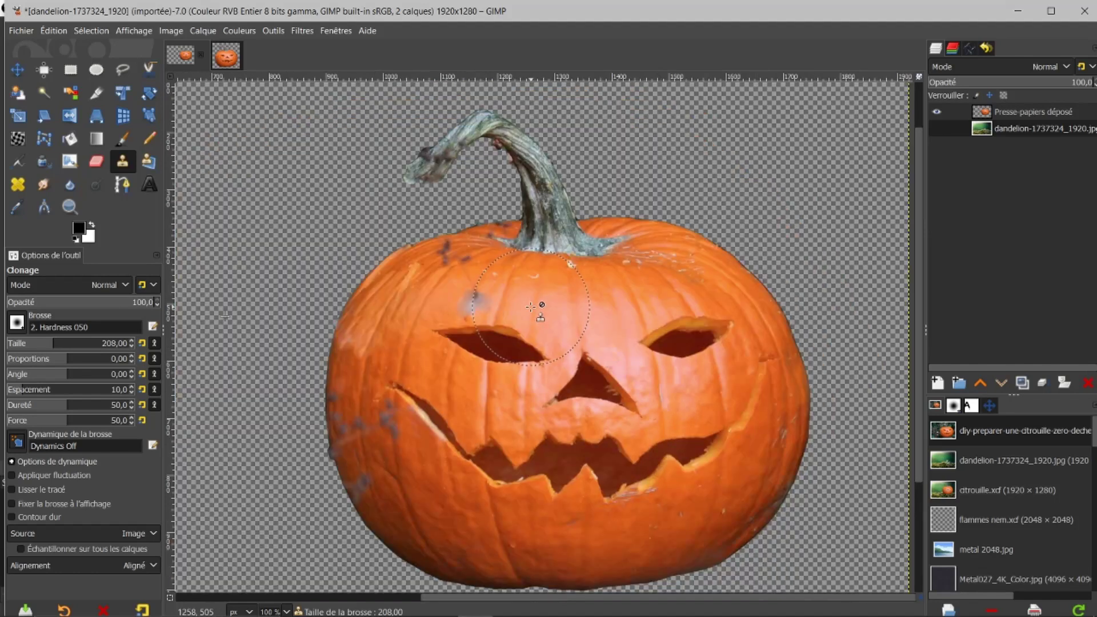
pyautogui.press('+')
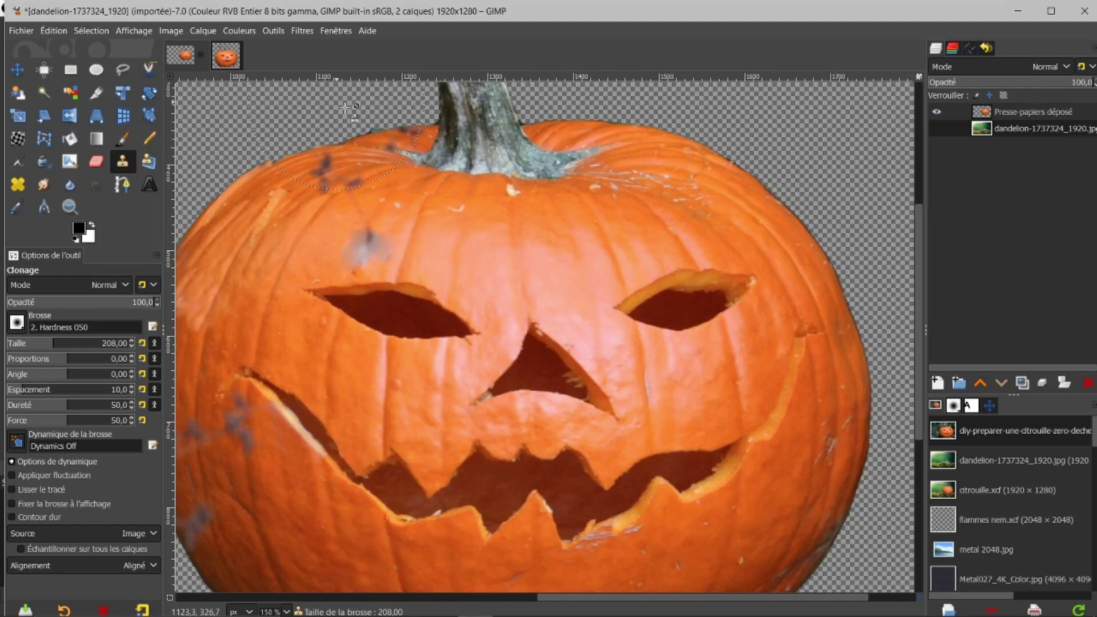
# Step: Create a selection from the pumpkin layer's alpha and shrink it by 3 px
pyautogui.rightClick(1002, 113)
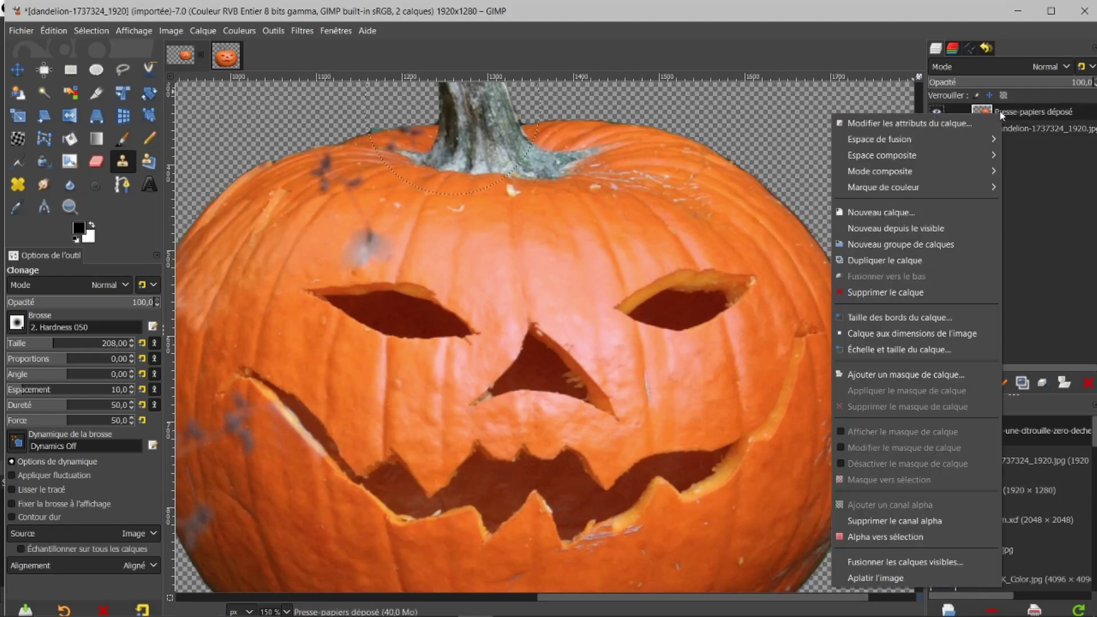
pyautogui.click(893, 537)
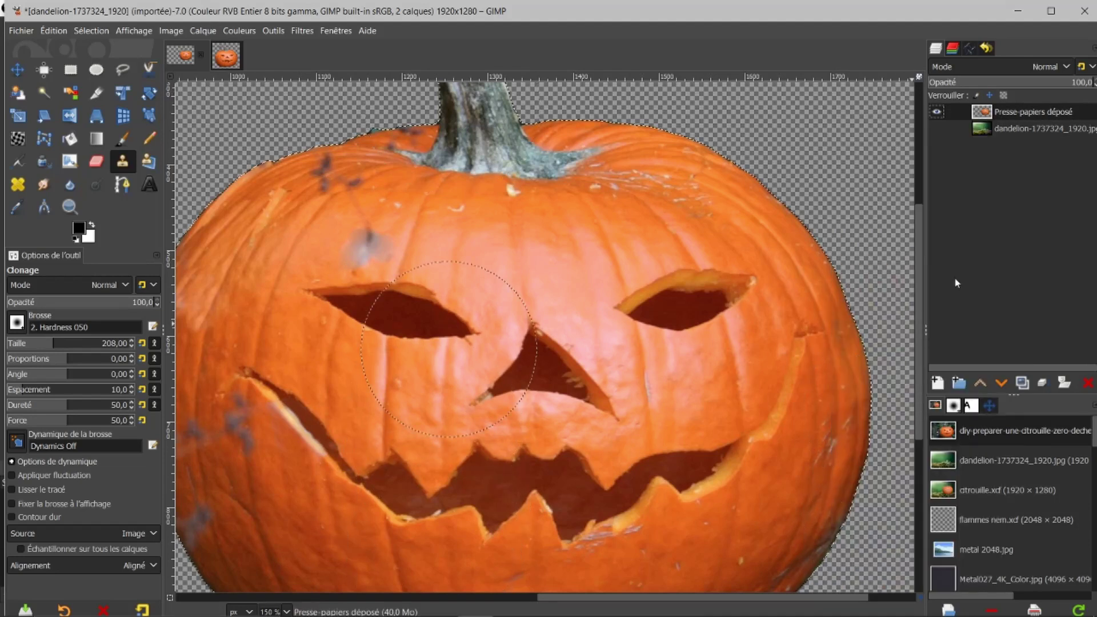
pyautogui.moveTo(920, 270); pyautogui.dragTo(921, 209)
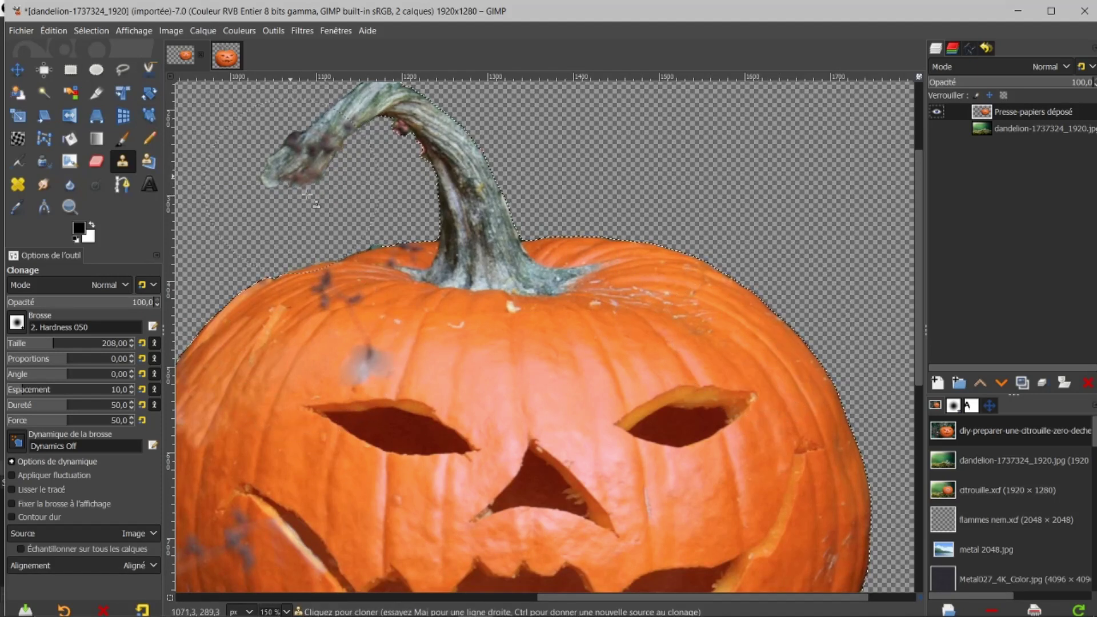
pyautogui.click(84, 31)
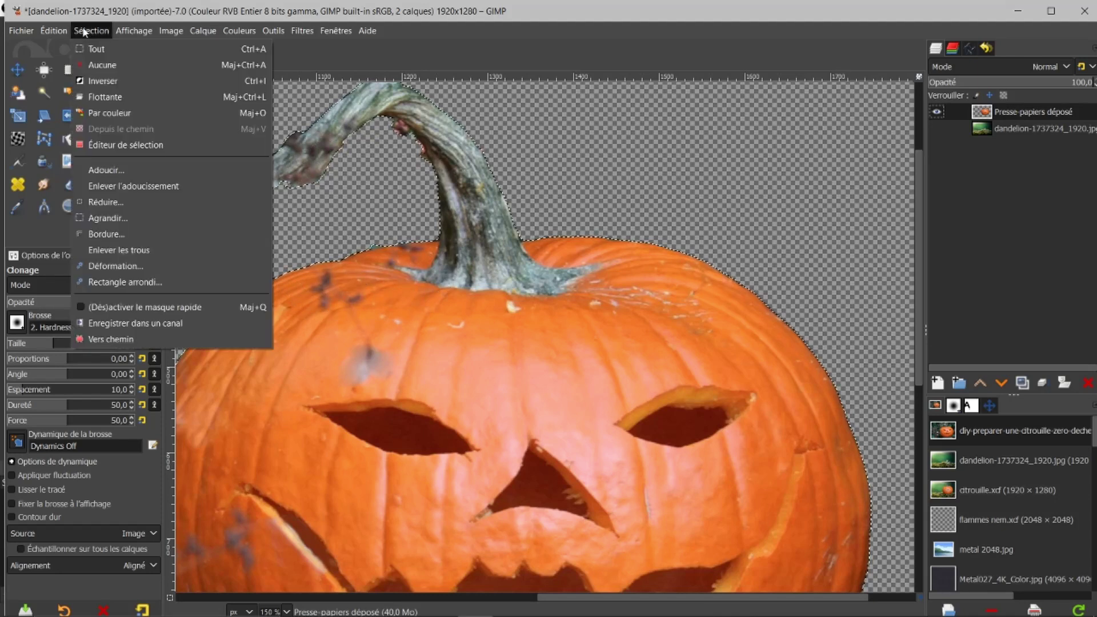
pyautogui.click(120, 200)
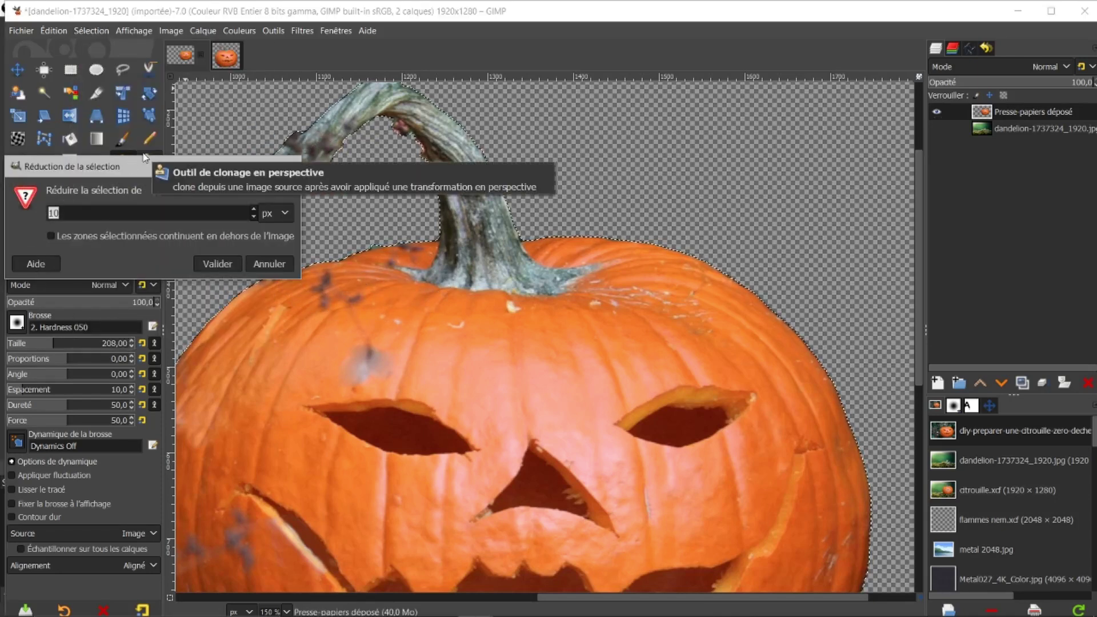
pyautogui.write('3')
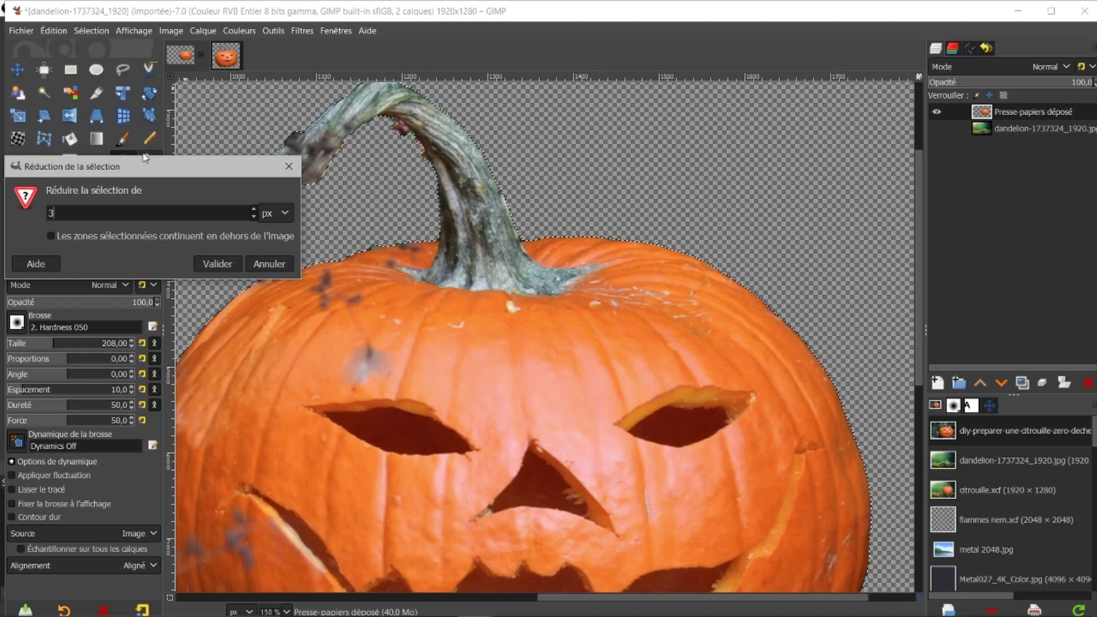
pyautogui.press('Return')
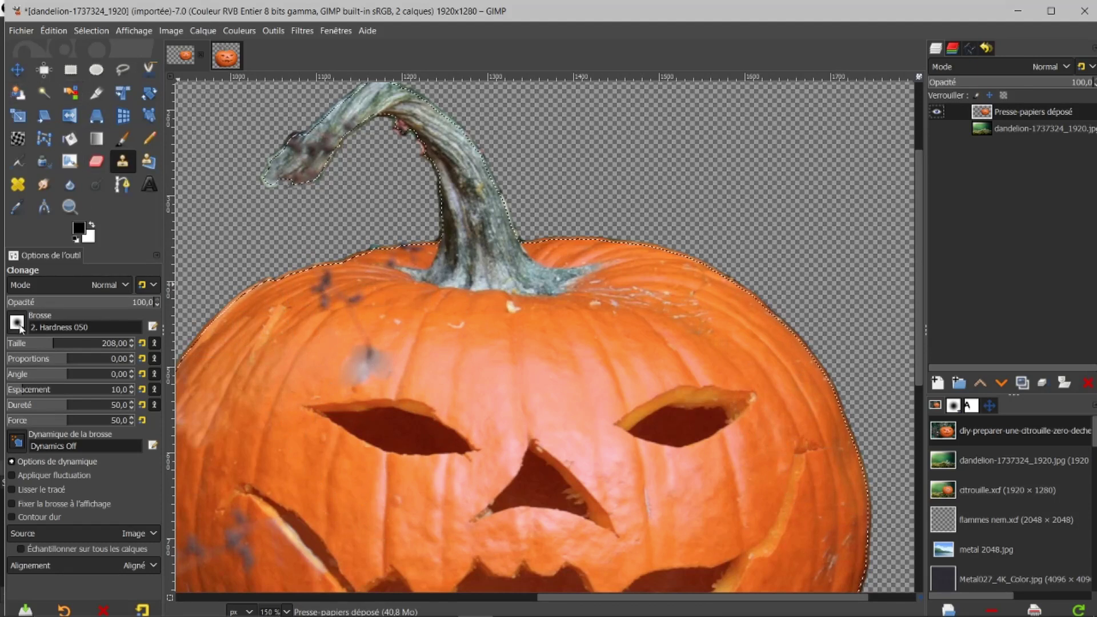
# Step: Try to delete the contents of the shrunken selection on the pumpkin layer, and undo the deletion
pyautogui.moveTo(35, 346); pyautogui.dragTo(31, 345)
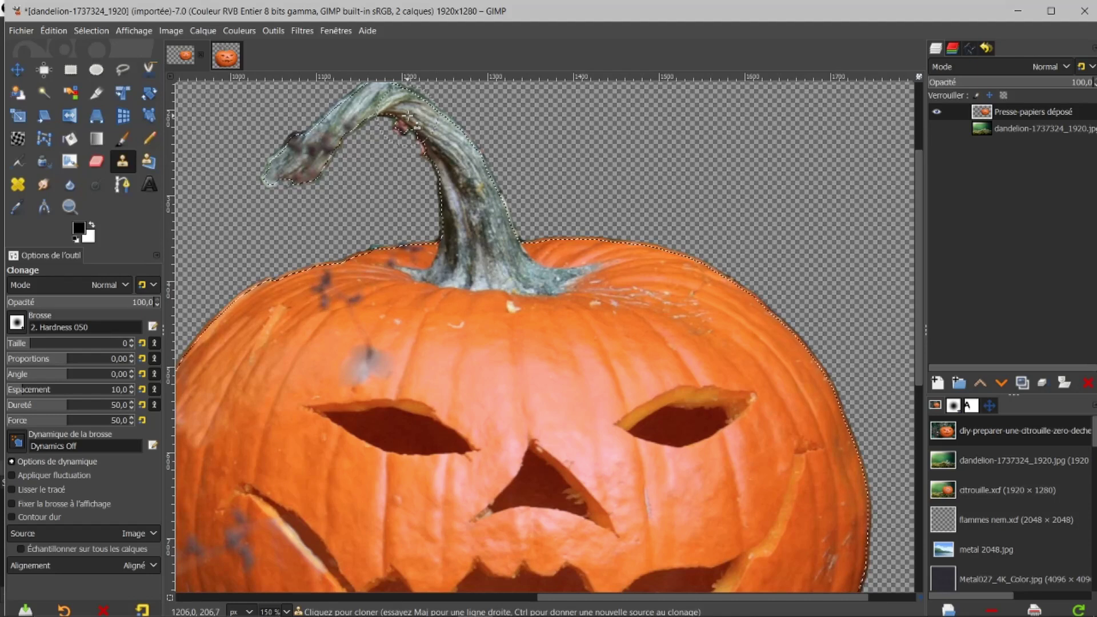
pyautogui.press(']')
pyautogui.press('ctrl')
pyautogui.press('Delete')
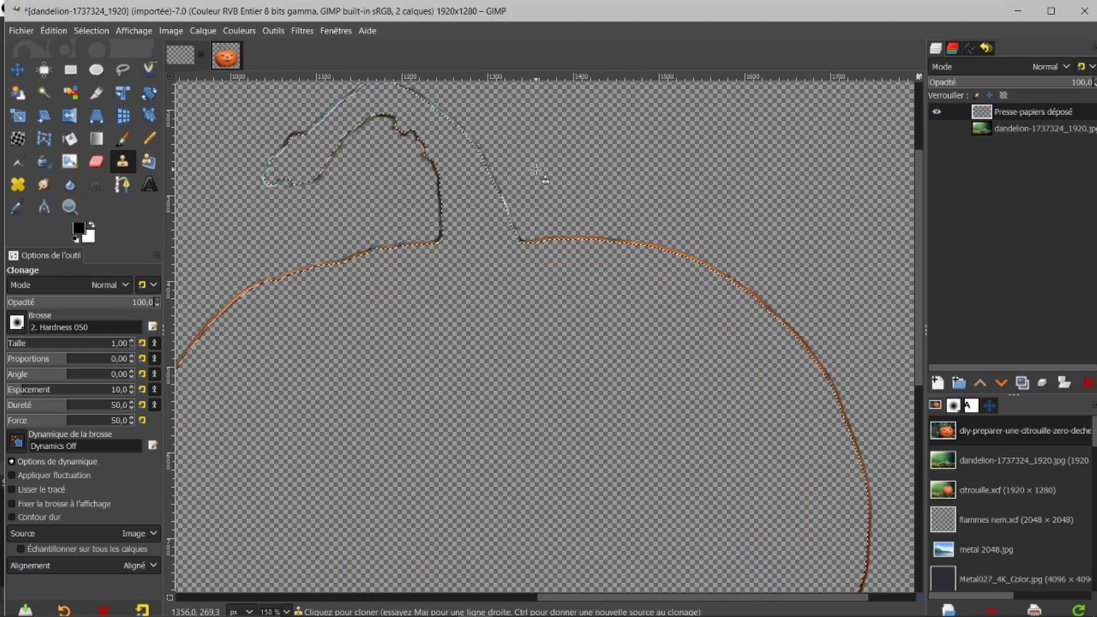
pyautogui.hotkey('ctrl', 'z')
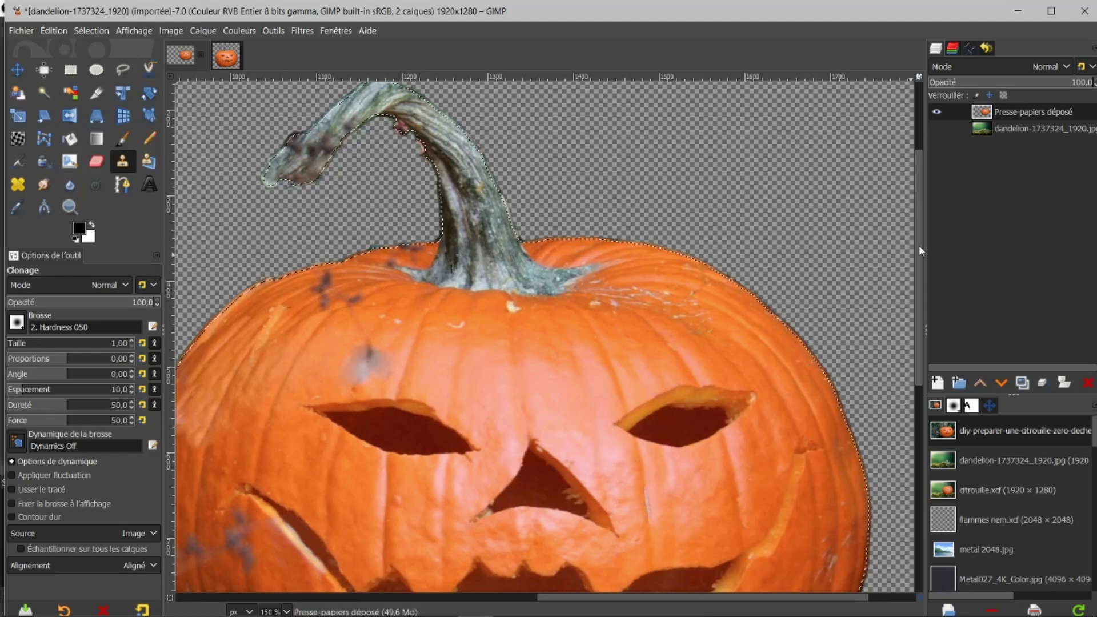
# Step: Delete the thin fringe around the pumpkin's outline using the inverted selection, and remove the selection
pyautogui.moveTo(918, 245)
pyautogui.mouseDown()
pyautogui.moveTo(912, 406)
pyautogui.moveTo(921, 224)
pyautogui.mouseUp()
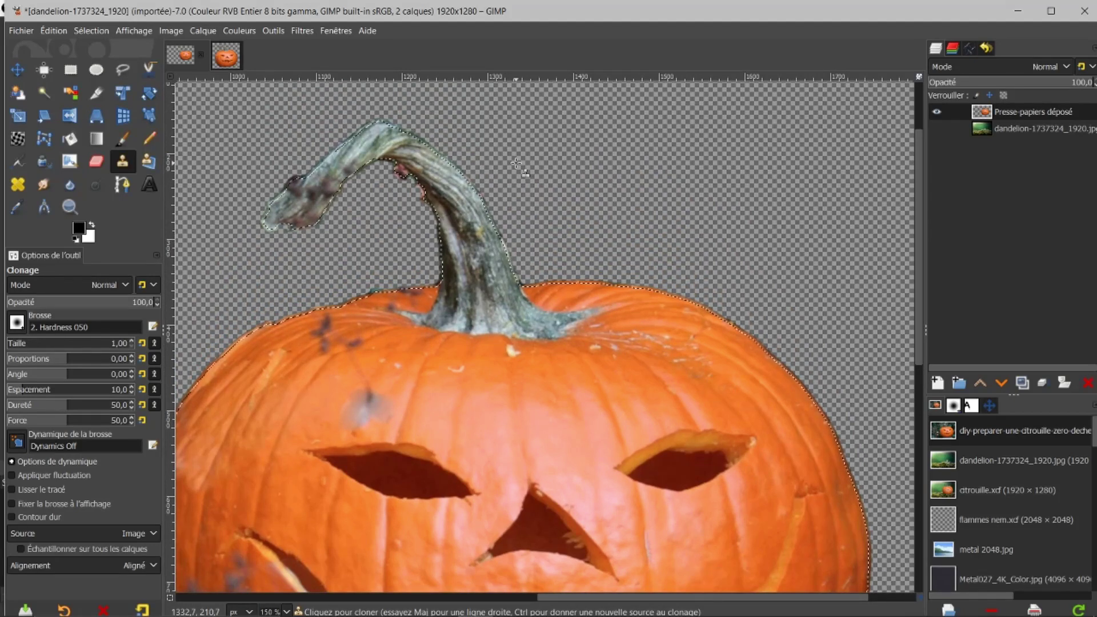
pyautogui.press('Delete')
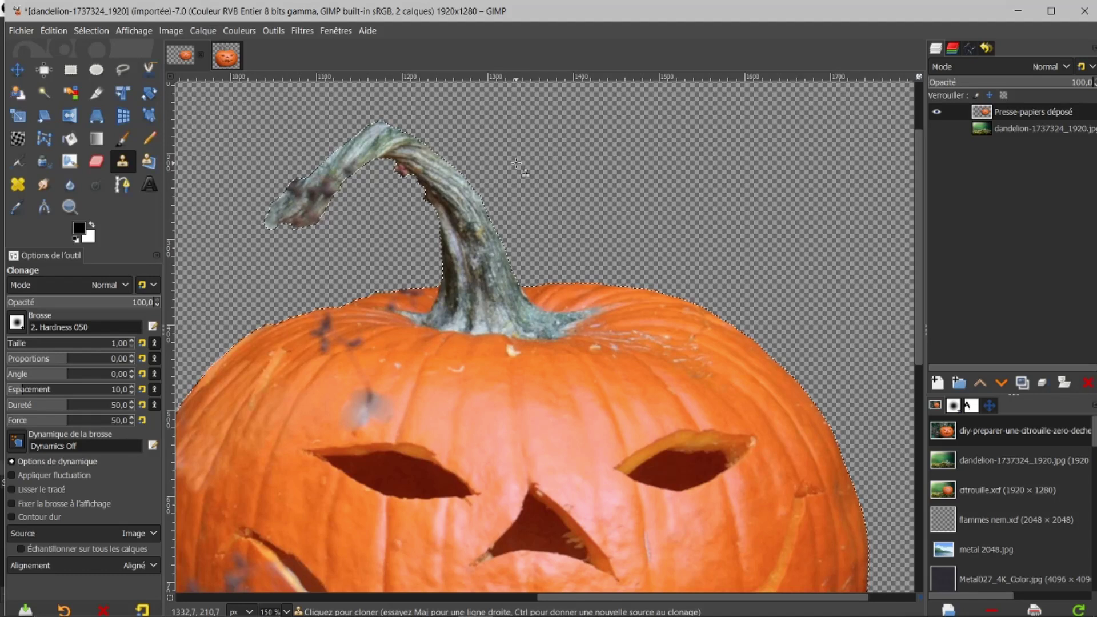
pyautogui.click(80, 31)
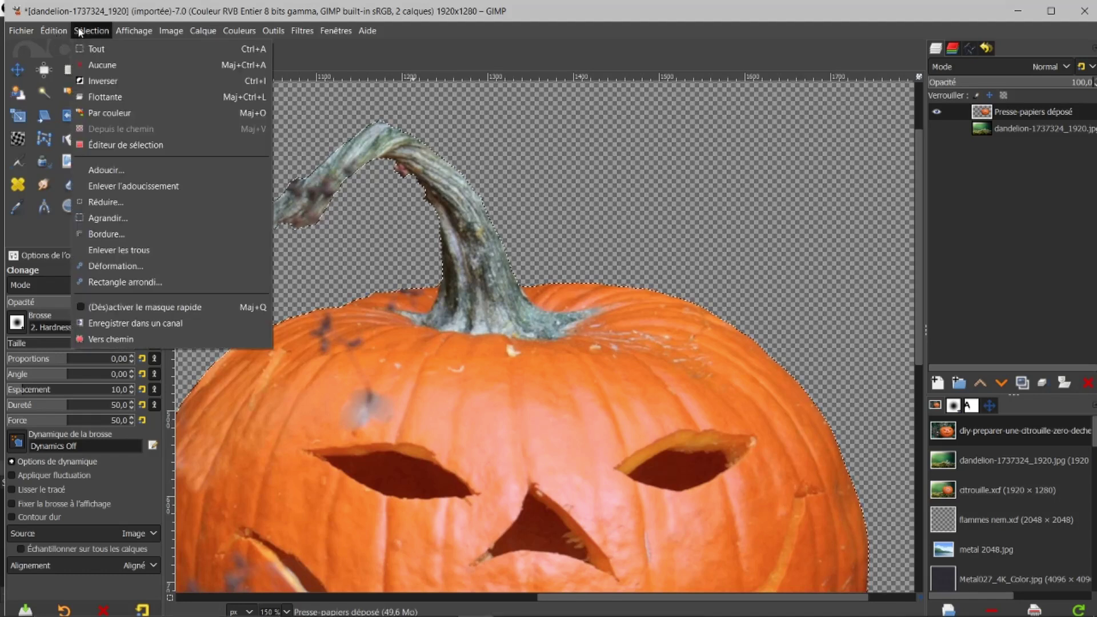
pyautogui.click(98, 65)
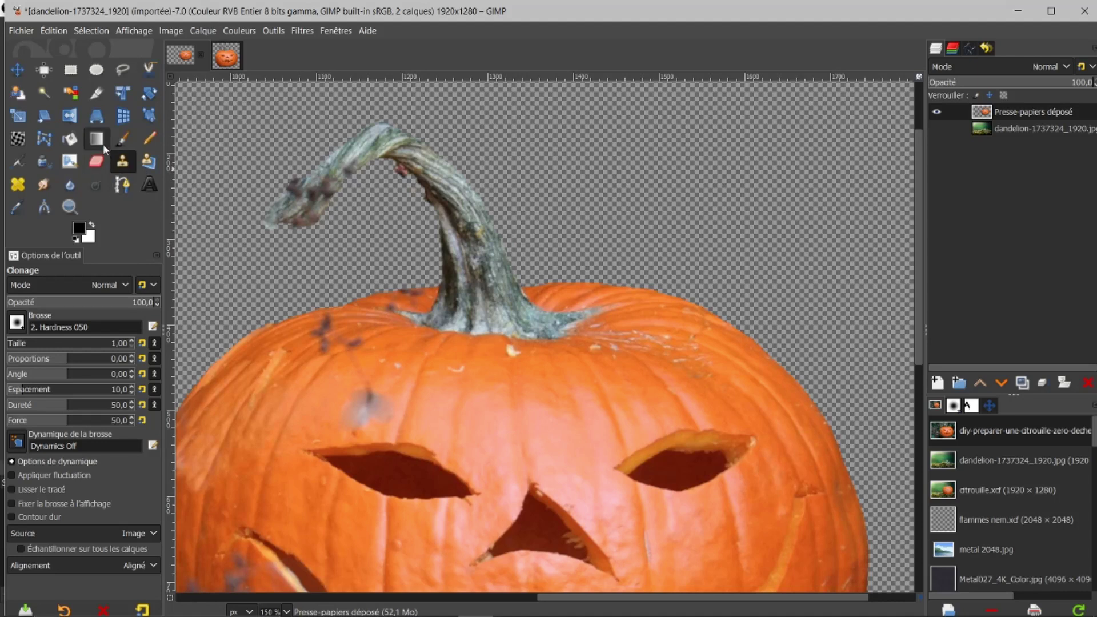
# Step: Trace the base of the pumpkin's stem with Free Select, following its border with the orange skin from side to side
pyautogui.click(123, 71)
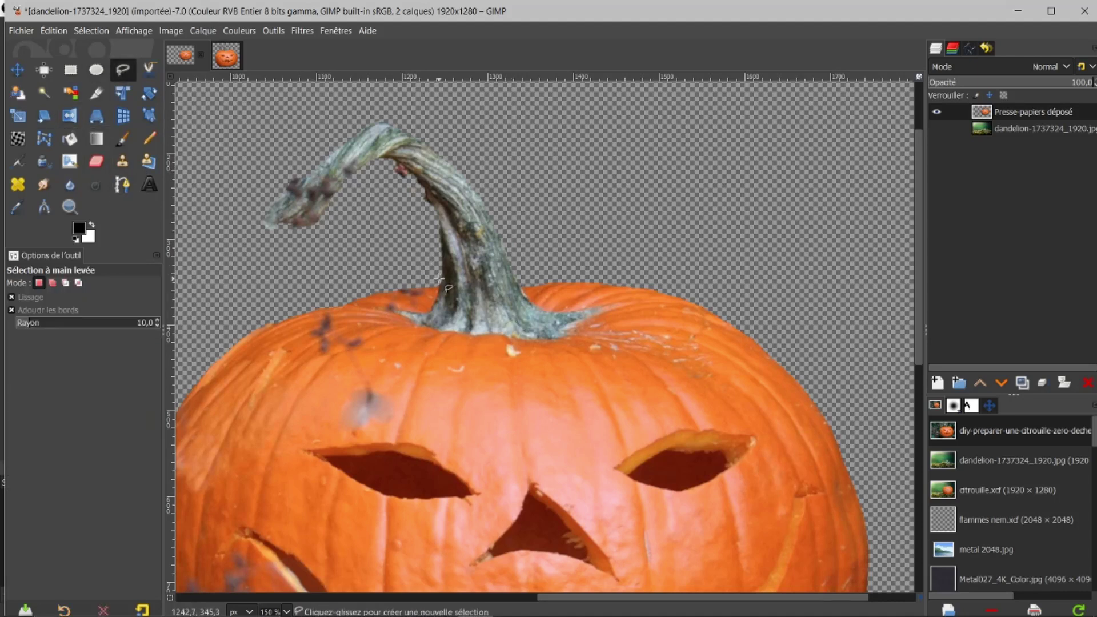
pyautogui.moveTo(437, 293)
pyautogui.mouseDown()
pyautogui.moveTo(436, 313)
pyautogui.moveTo(408, 310)
pyautogui.mouseUp()
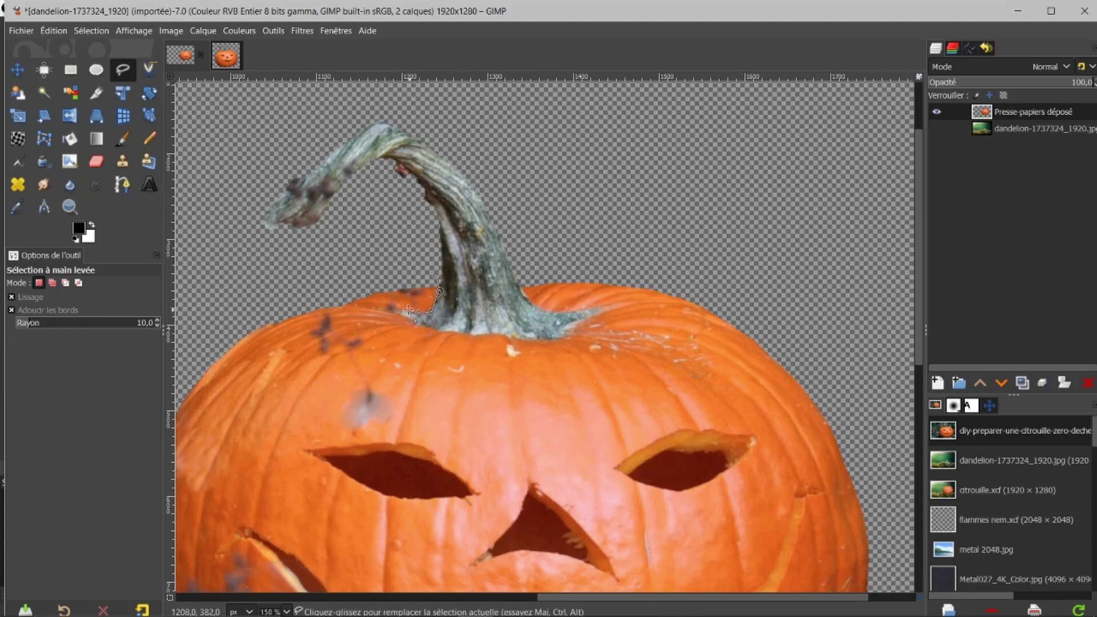
pyautogui.click(390, 307)
pyautogui.click(421, 322)
pyautogui.click(435, 333)
pyautogui.click(464, 330)
pyautogui.click(477, 338)
pyautogui.click(504, 336)
pyautogui.click(518, 342)
pyautogui.click(559, 341)
pyautogui.click(567, 330)
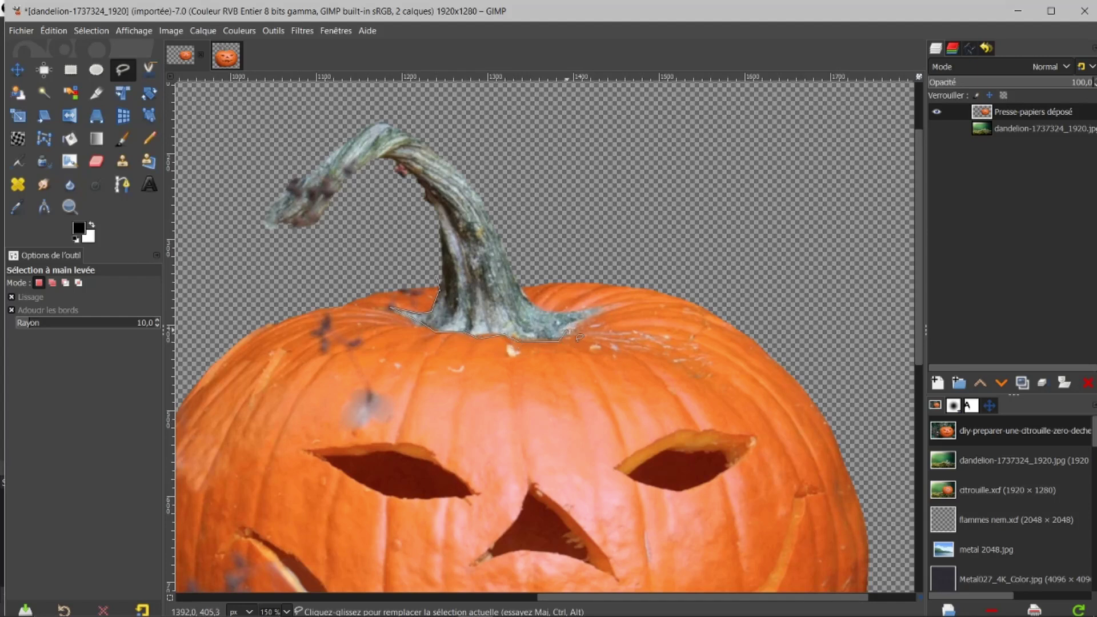
pyautogui.click(602, 308)
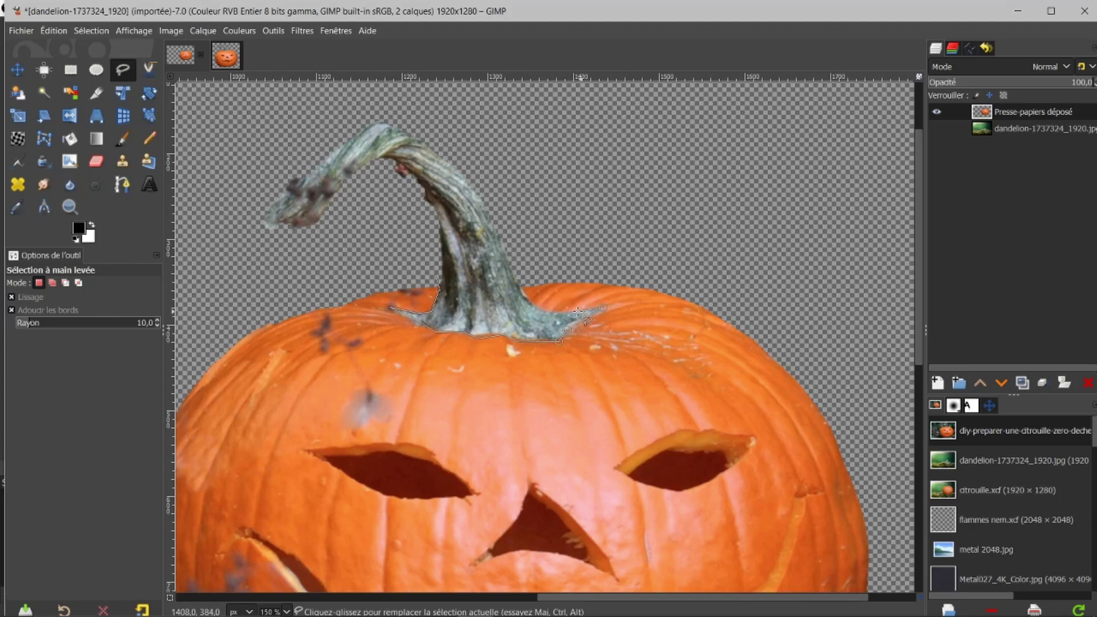
pyautogui.click(541, 309)
pyautogui.click(522, 287)
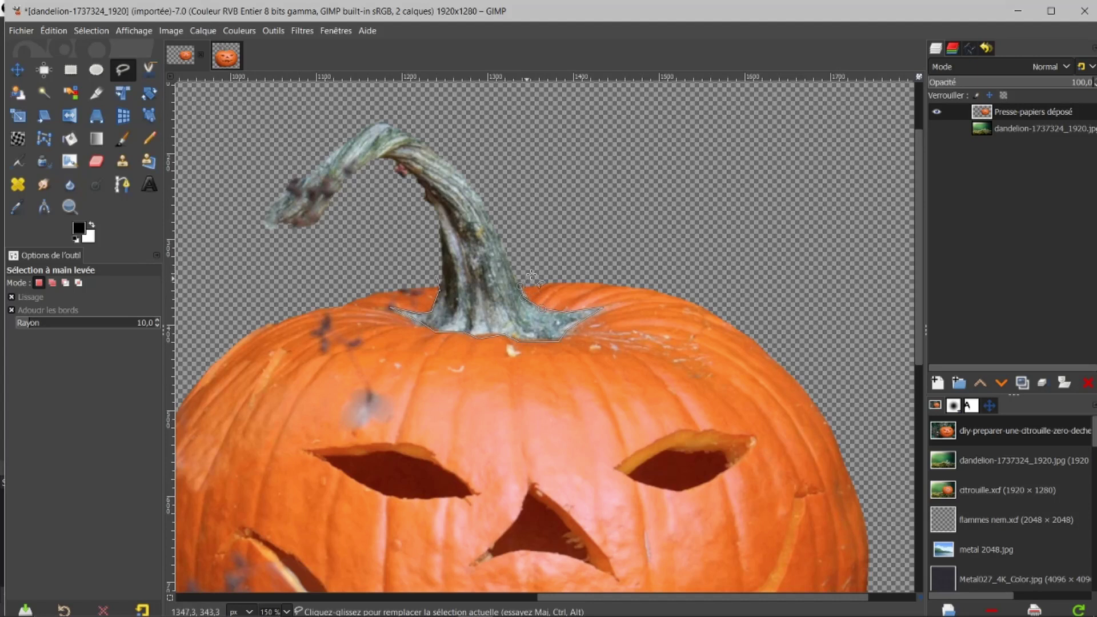
# Step: Complete the freehand selection with a loose outline around the stem through the transparent area
pyautogui.click(529, 187)
pyautogui.click(468, 116)
pyautogui.click(265, 106)
pyautogui.click(225, 205)
pyautogui.click(246, 267)
pyautogui.click(392, 262)
pyautogui.click(436, 276)
pyautogui.click(475, 253)
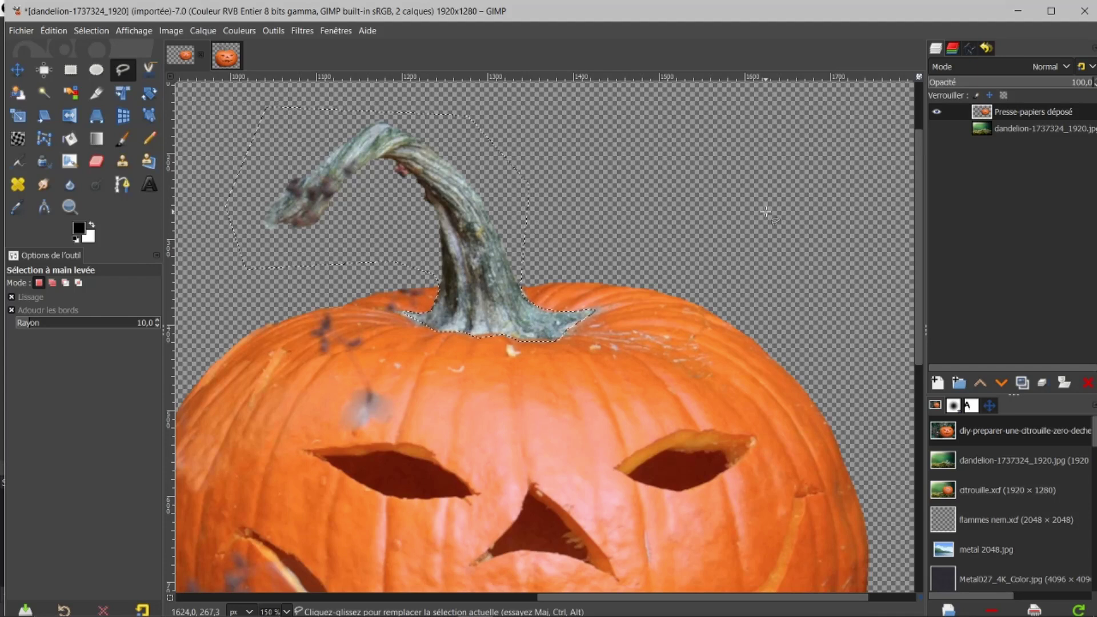
# Step: Cut the selected stem from the pumpkin layer and paste it in place as a new layer
pyautogui.press('ctrl')
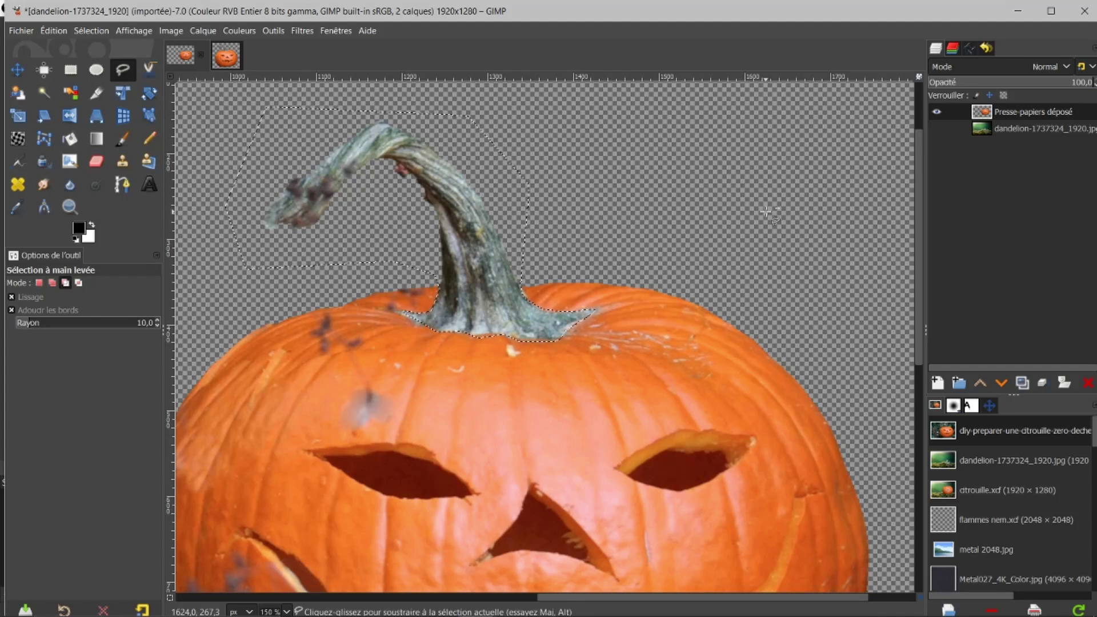
pyautogui.hotkey('ctrl', 'x')
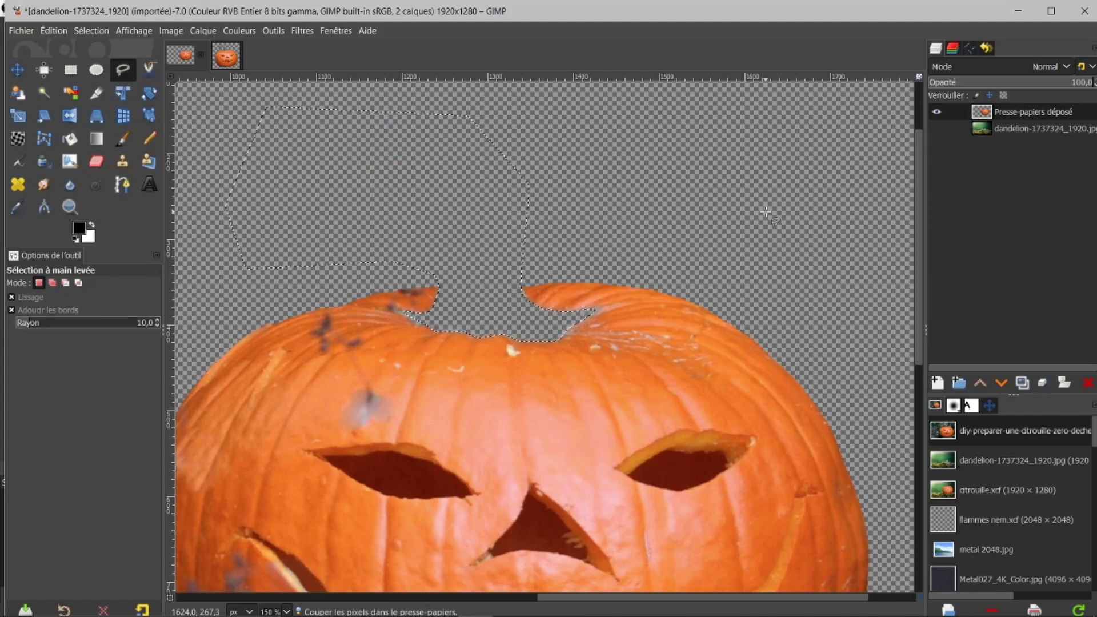
pyautogui.hotkey('ctrl', 'v')
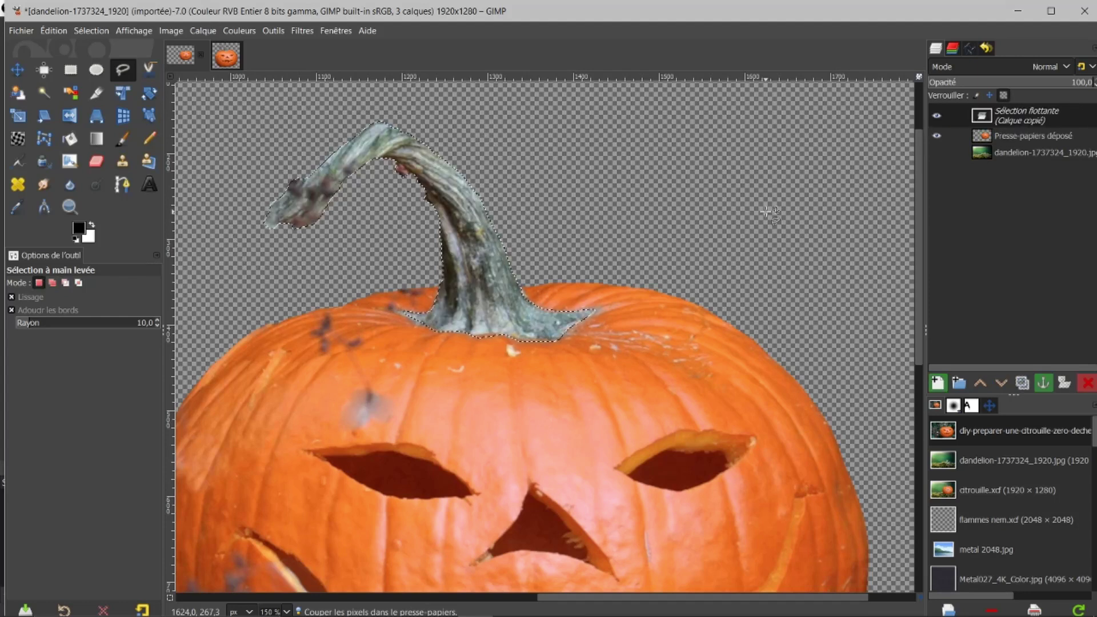
pyautogui.click(936, 383)
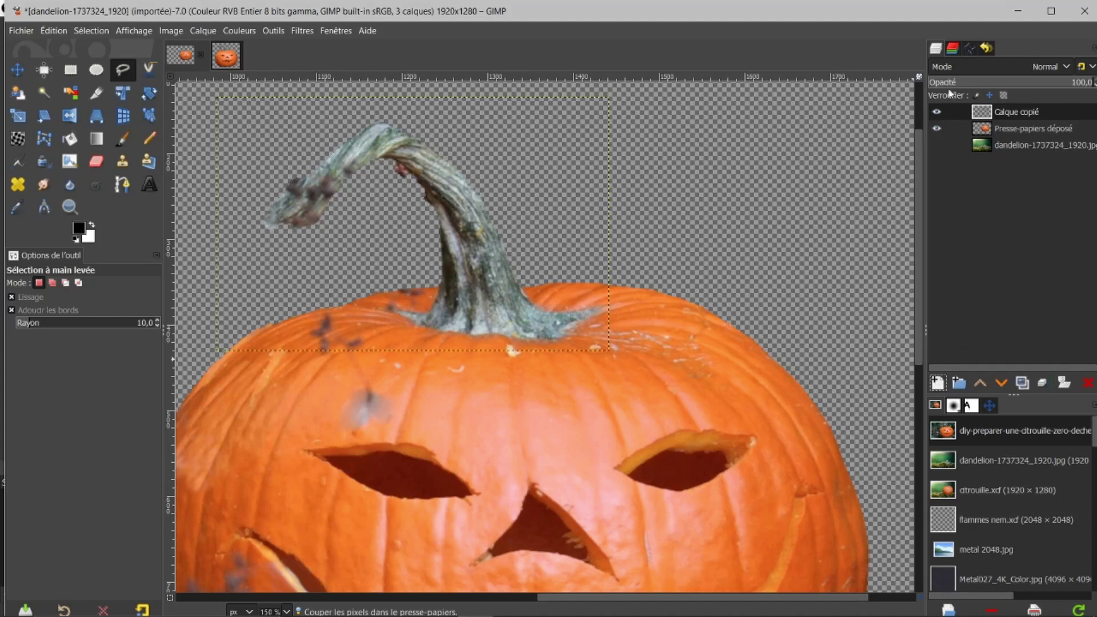
# Step: Check the stem layer by toggling its visibility, and lower it beneath the pumpkin layer
pyautogui.click(935, 112)
pyautogui.click(936, 112)
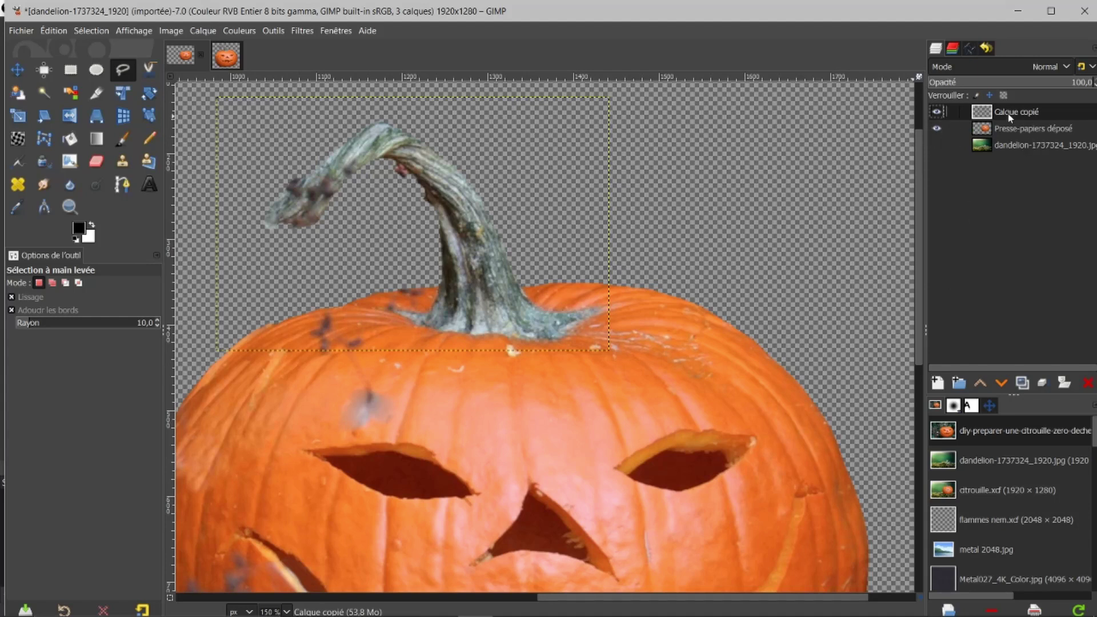
pyautogui.click(1001, 382)
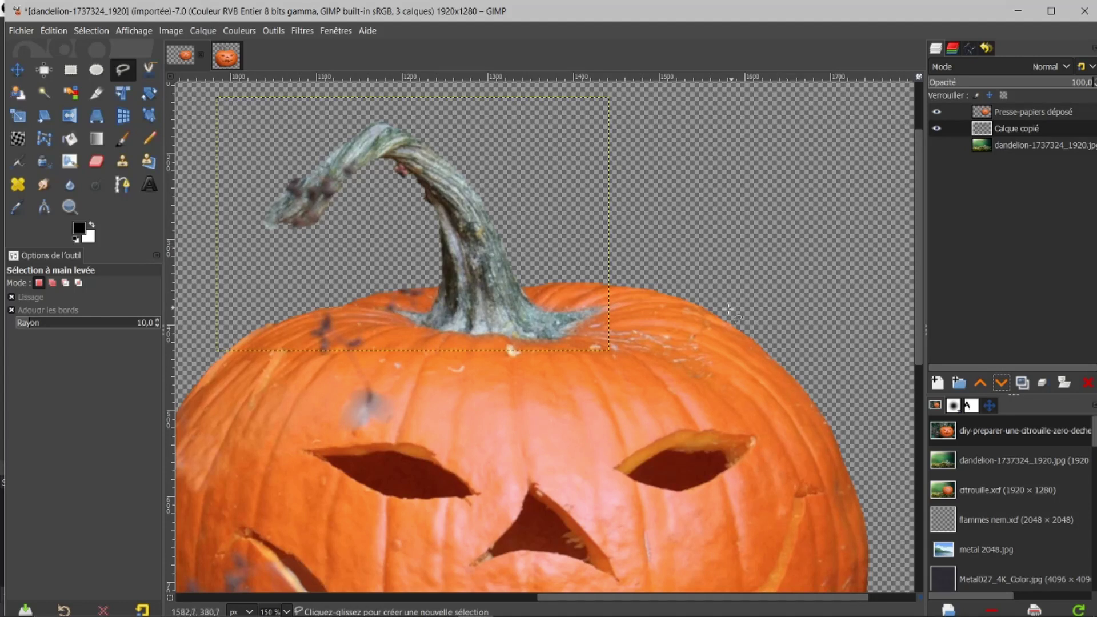
pyautogui.scroll(-1, 721, 313)
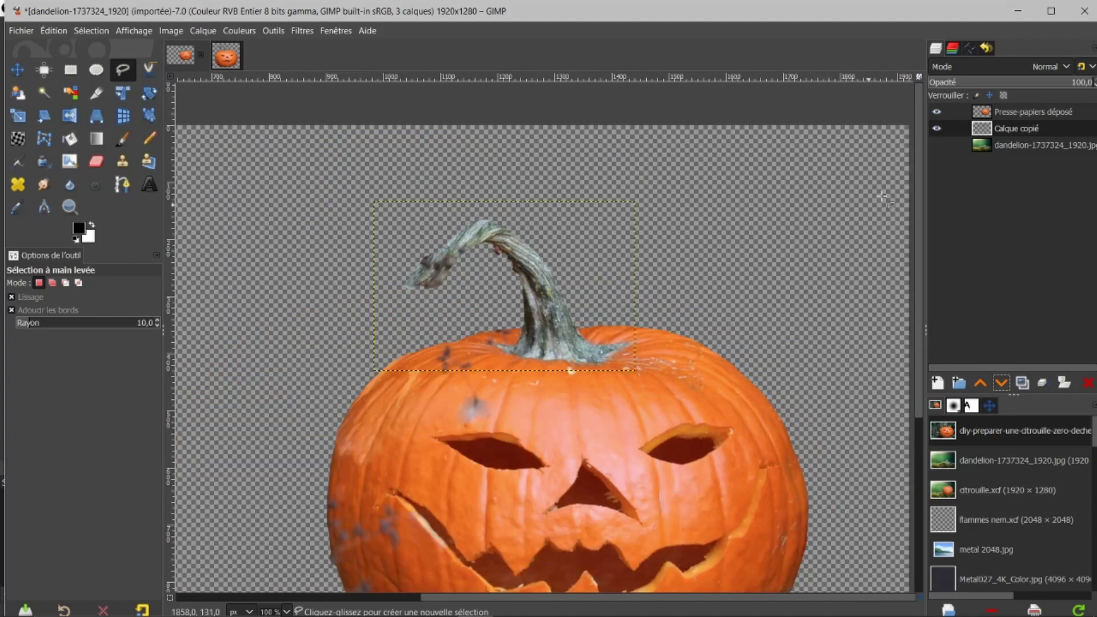
pyautogui.moveTo(917, 175); pyautogui.dragTo(910, 239)
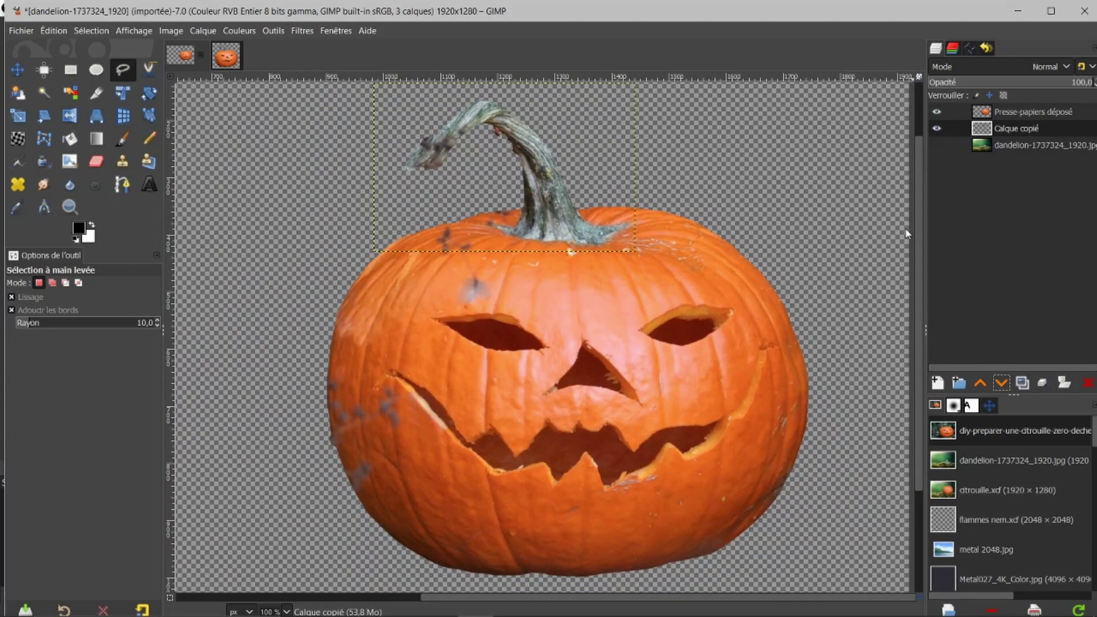
pyautogui.scroll(-1, 828, 260)
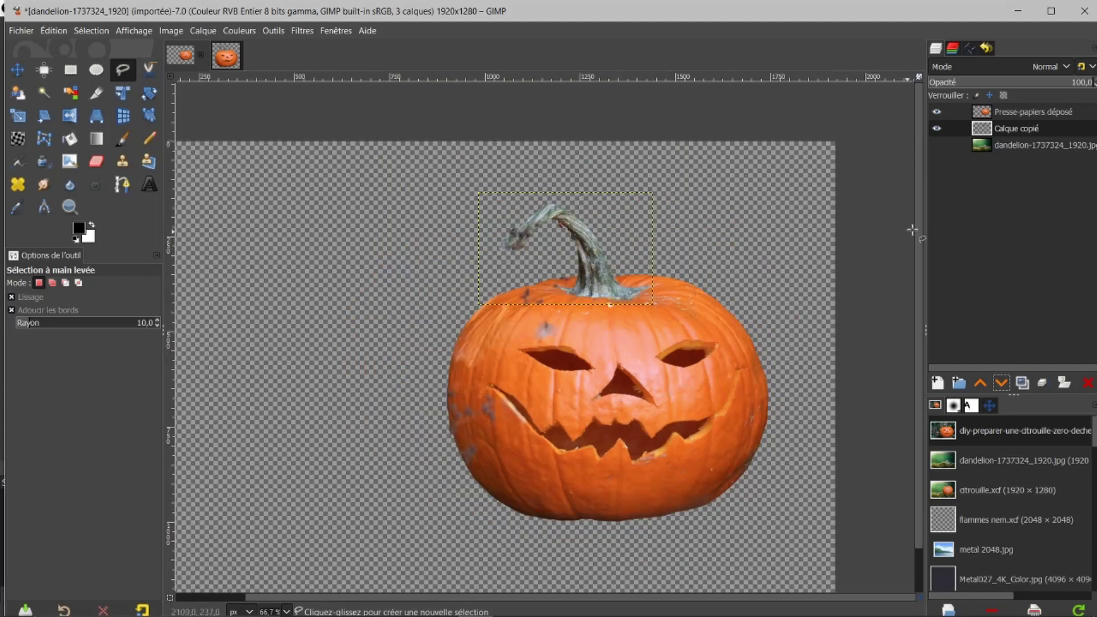
# Step: Show the dandelion background again and duplicate the pumpkin layer
pyautogui.click(936, 145)
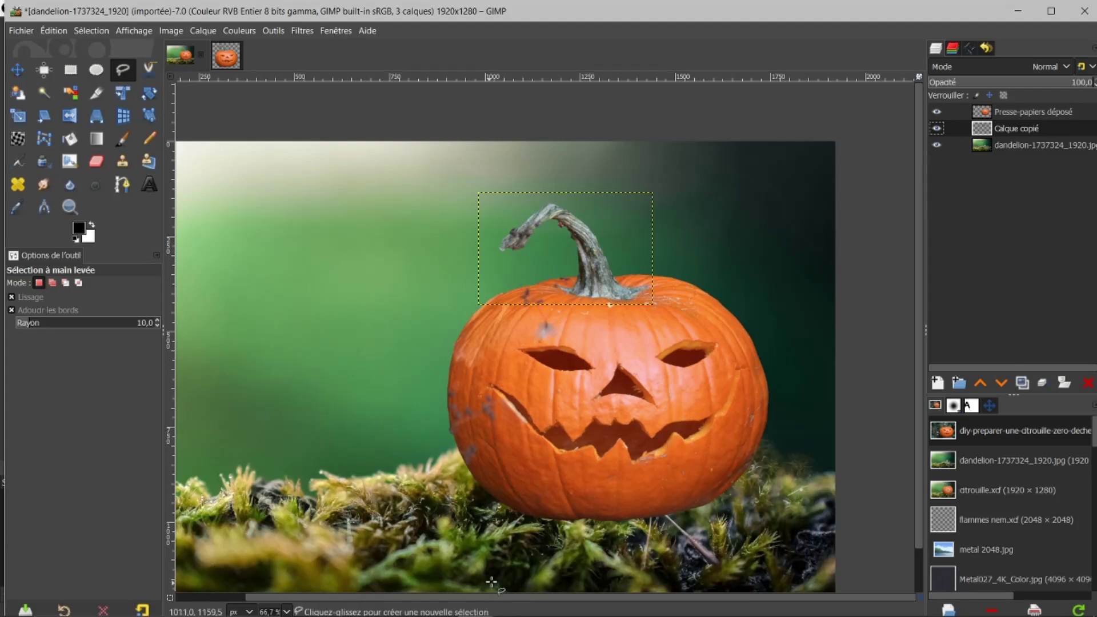
pyautogui.moveTo(493, 596); pyautogui.dragTo(454, 598)
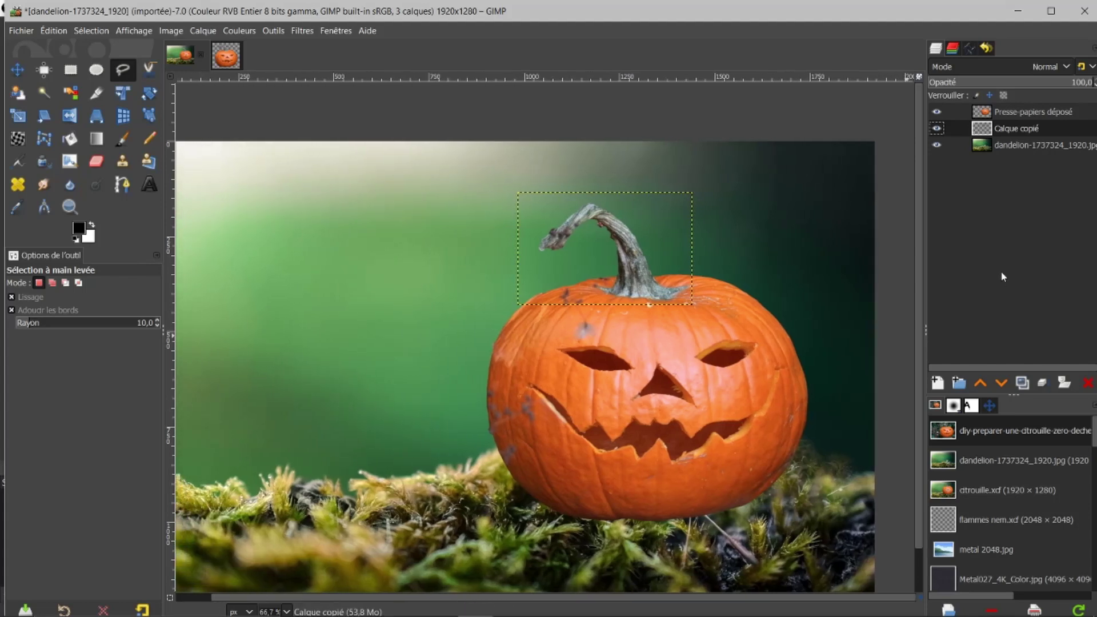
pyautogui.moveTo(921, 285); pyautogui.dragTo(922, 323)
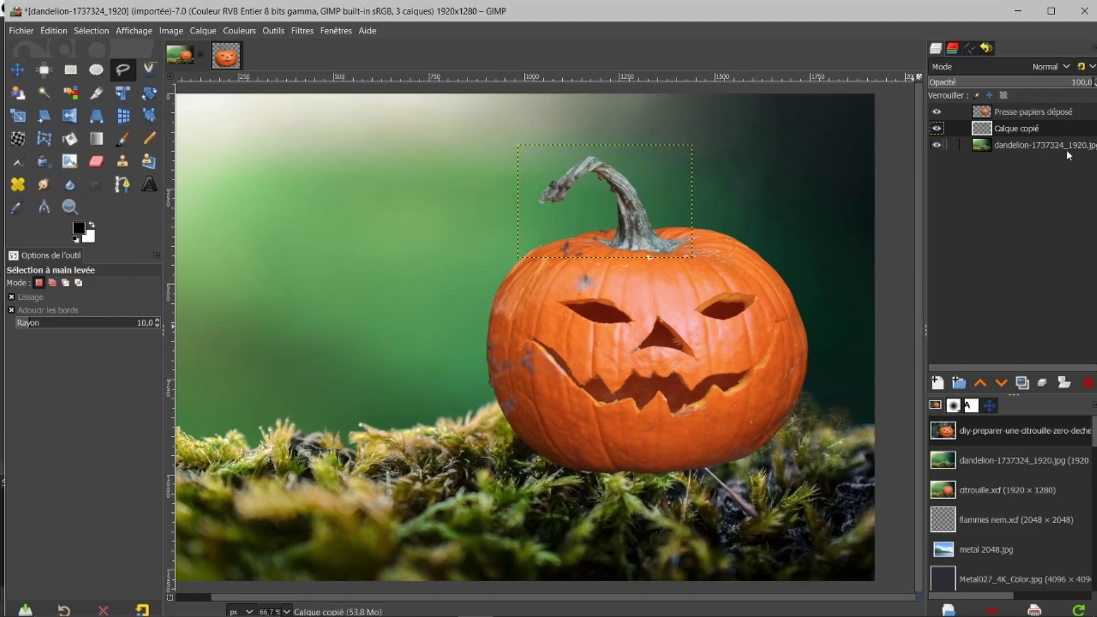
pyautogui.click(1009, 110)
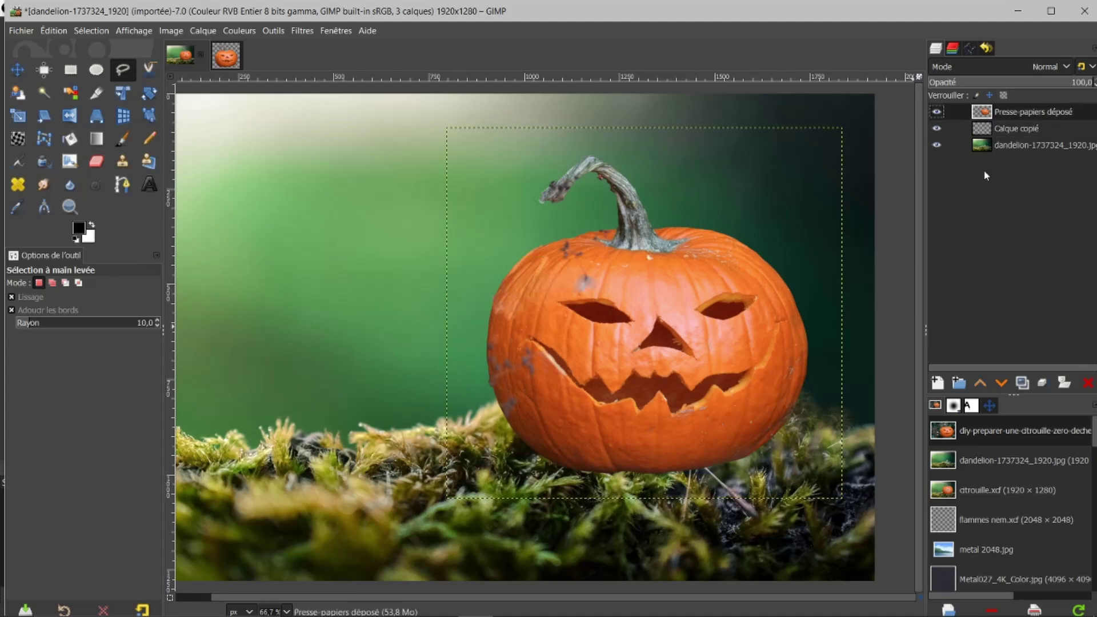
pyautogui.click(1021, 383)
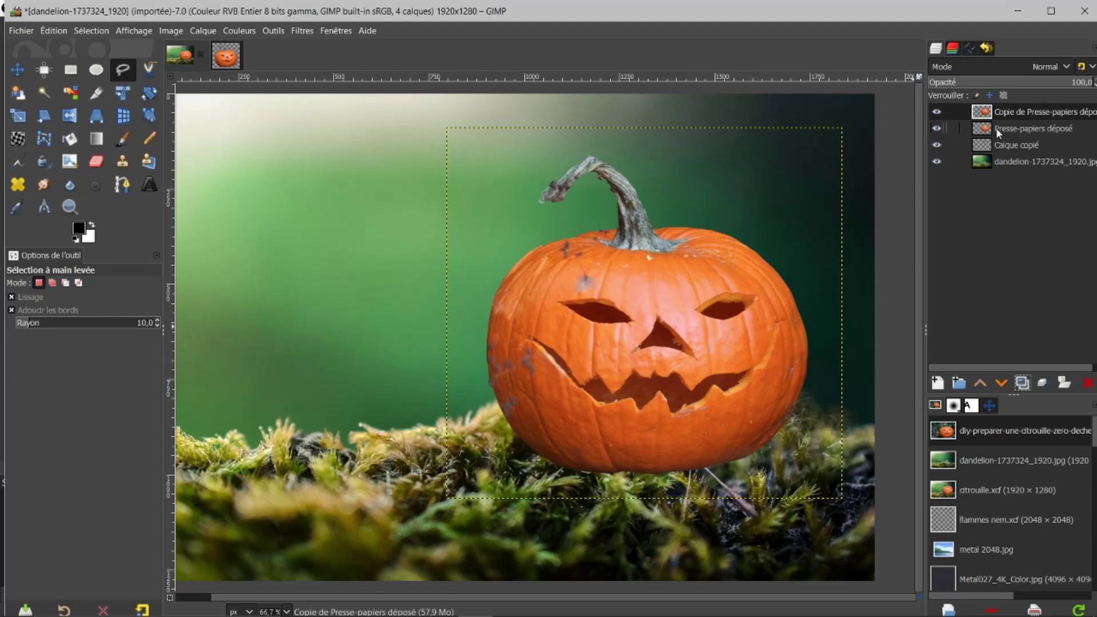
# Step: Enlarge the duplicated pumpkin layer and the original pumpkin layer beneath it to the image dimensions
pyautogui.rightClick(1016, 116)
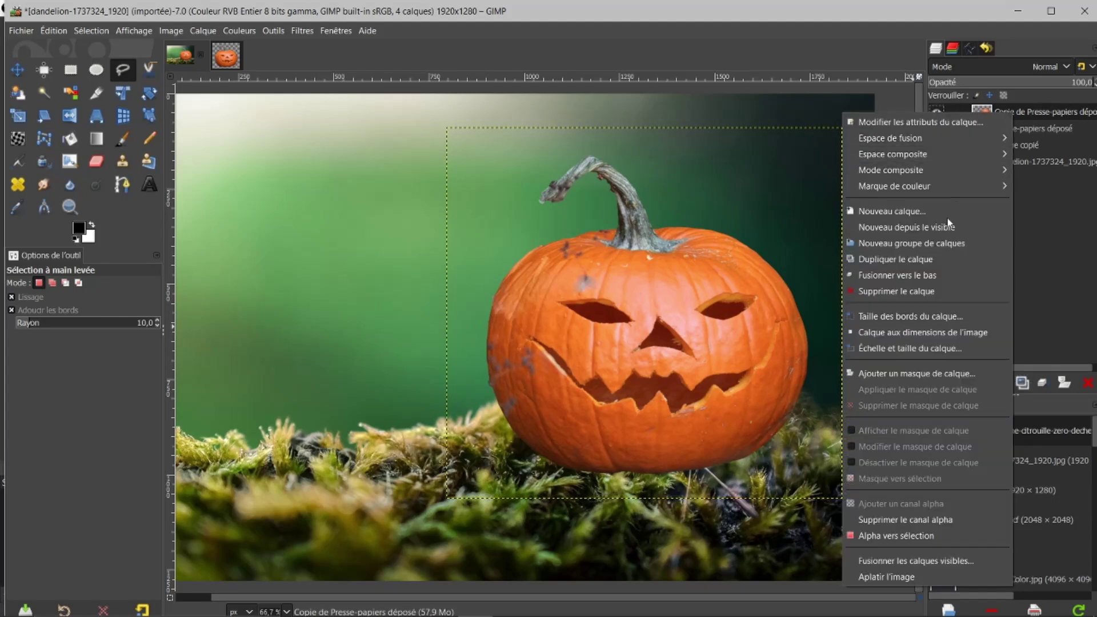
pyautogui.click(942, 336)
pyautogui.click(1017, 125)
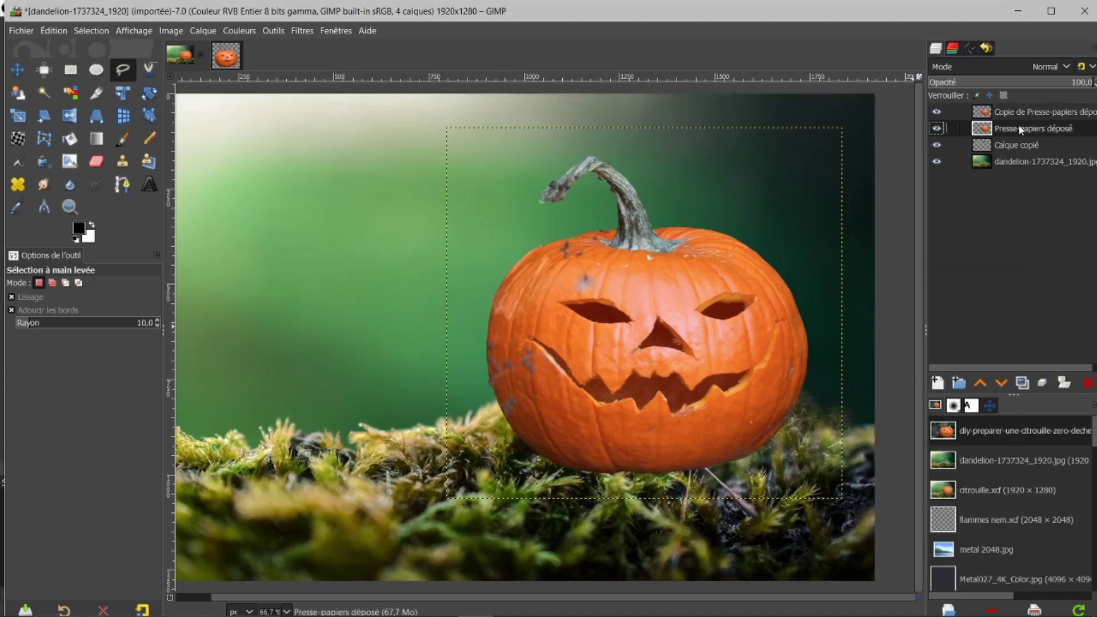
pyautogui.rightClick(1018, 126)
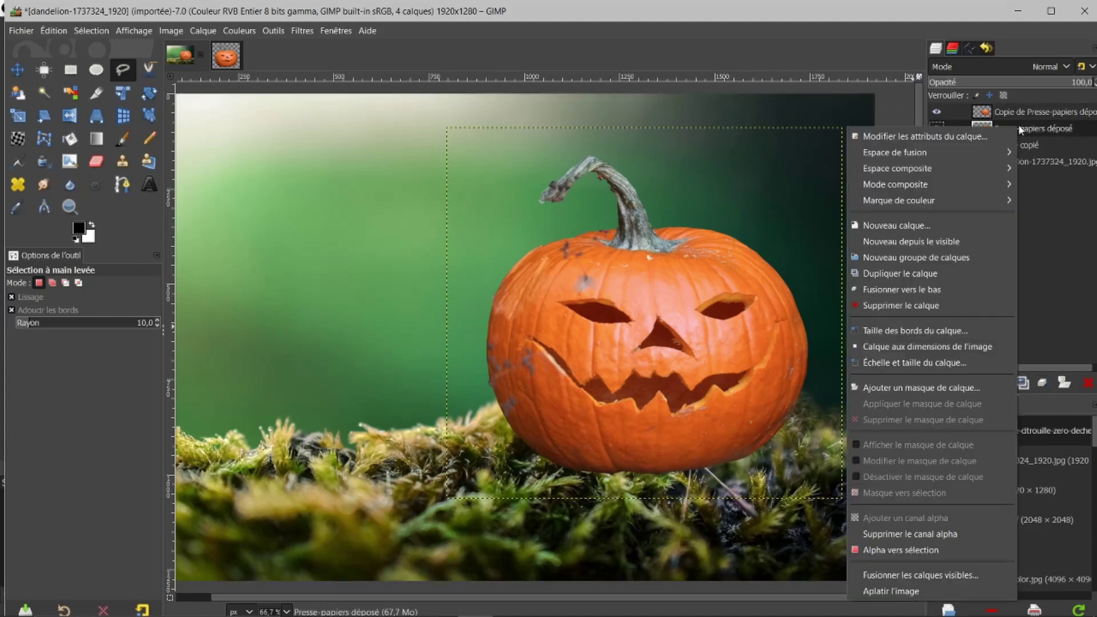
pyautogui.click(953, 346)
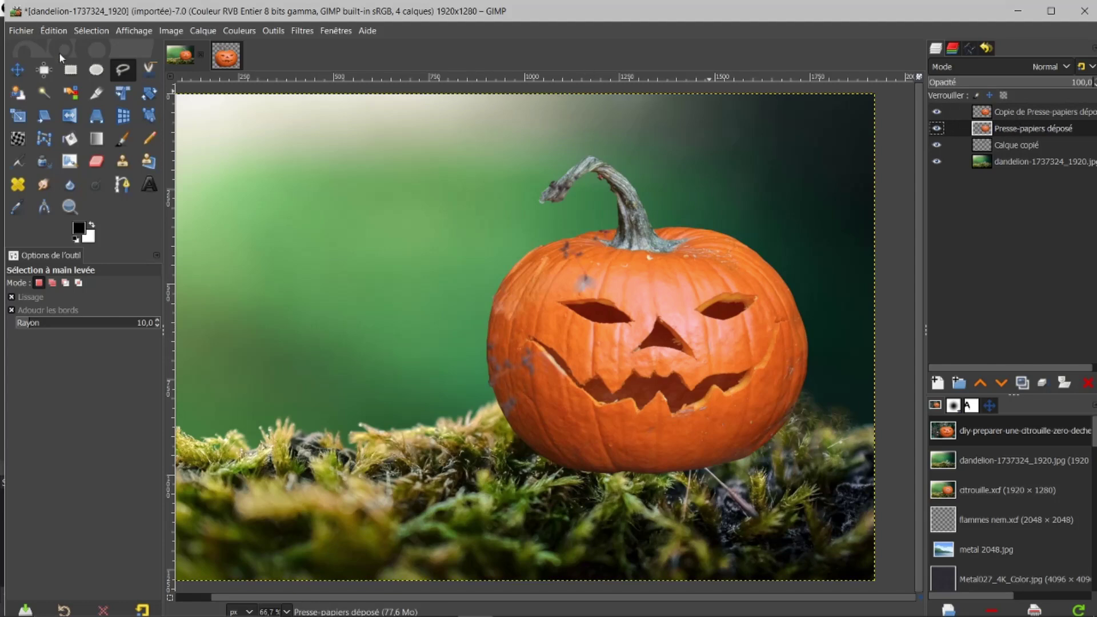
# Step: Apply a Gaussian blur with X and Y sizes of 140.37 to the lower pumpkin layer
pyautogui.click(301, 31)
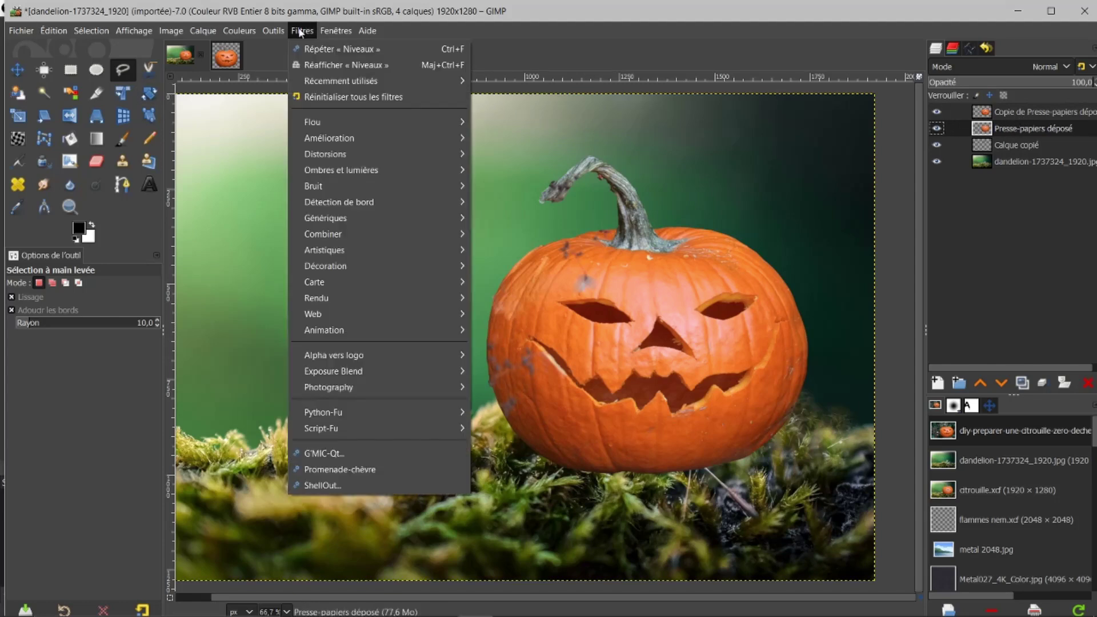
pyautogui.moveTo(338, 121)
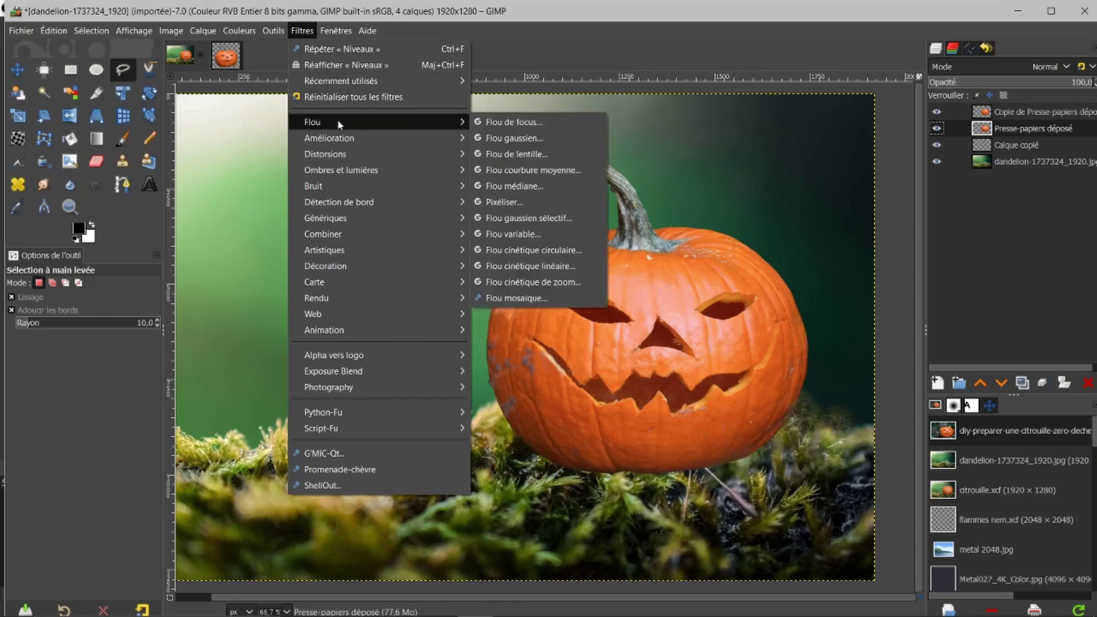
pyautogui.click(498, 138)
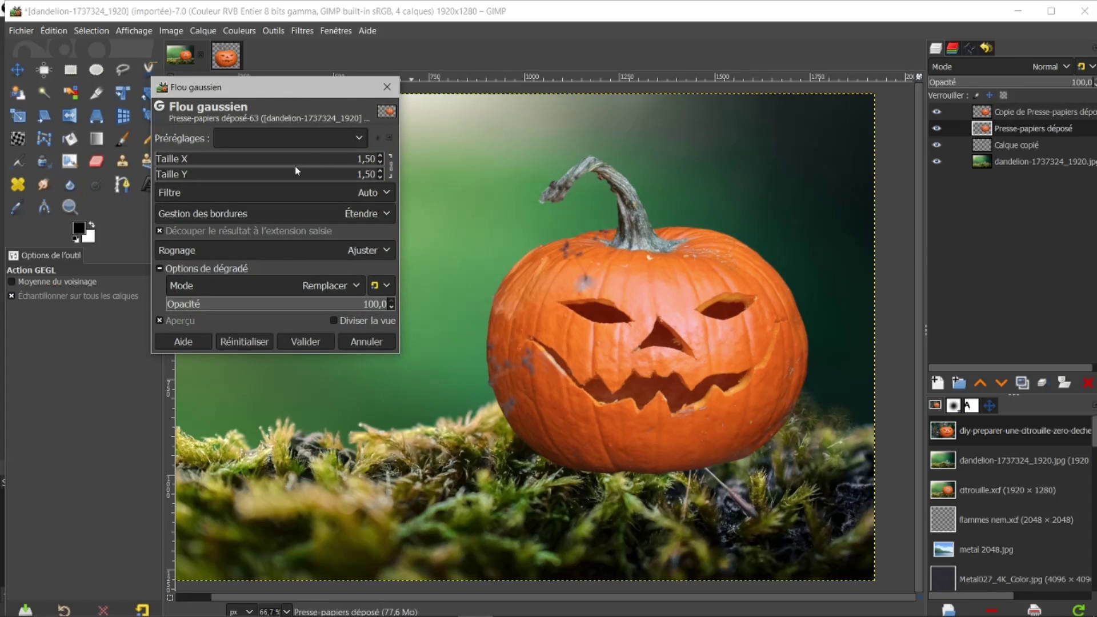
pyautogui.moveTo(184, 159); pyautogui.dragTo(465, 178)
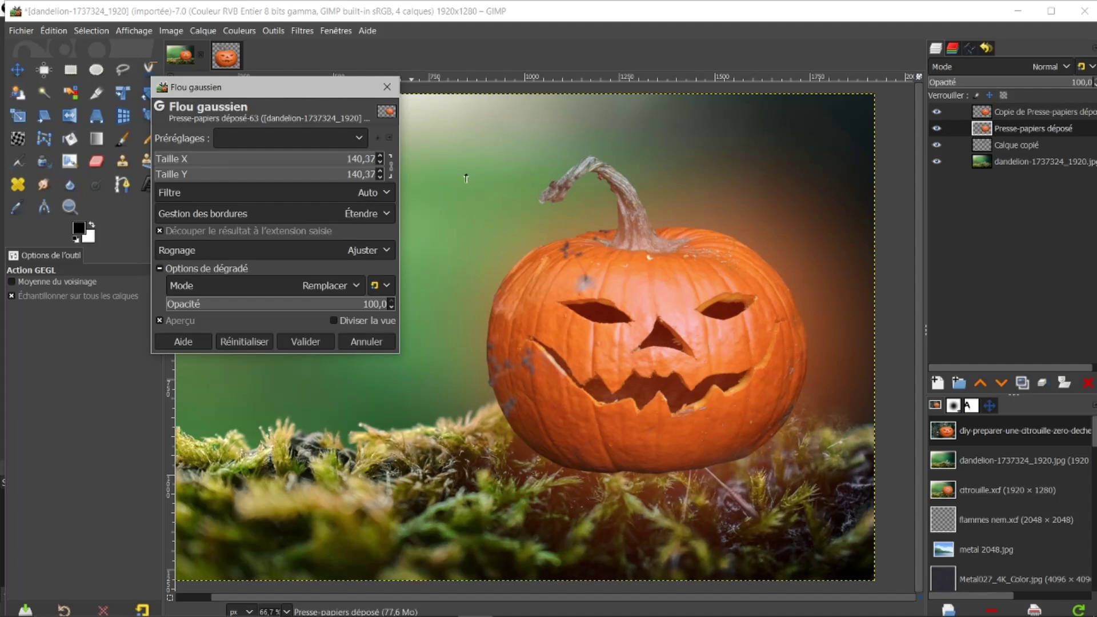
pyautogui.click(303, 342)
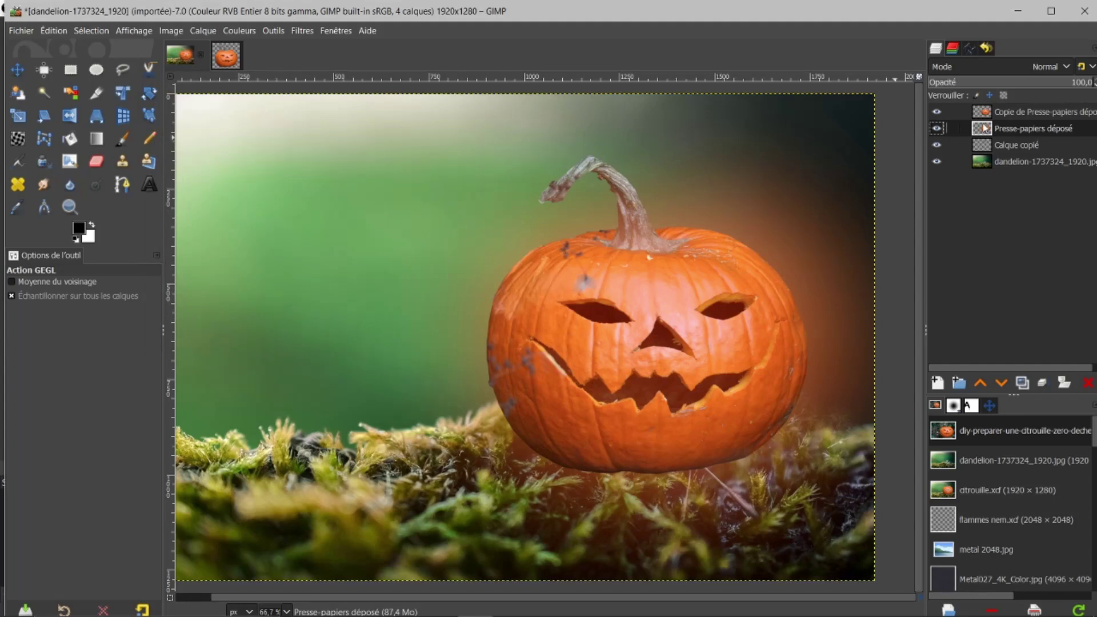
# Step: Check the blurred glow layer on its own, and raise the stem layer above it
pyautogui.keyDown('shift'); pyautogui.click(938, 128); pyautogui.keyUp('shift')
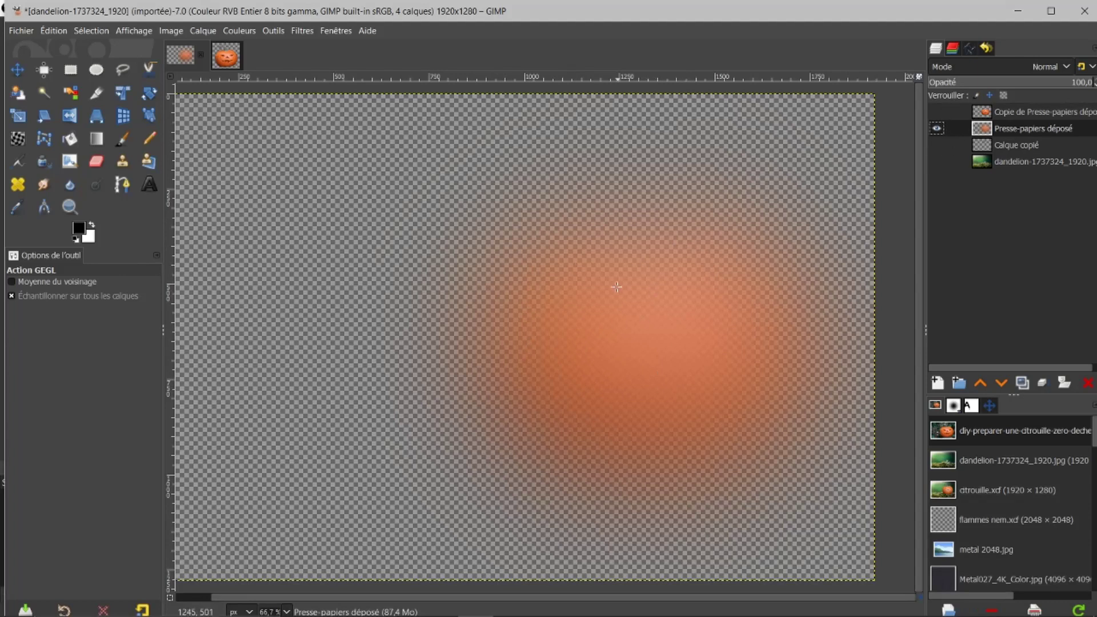
pyautogui.keyDown('shift'); pyautogui.click(938, 128); pyautogui.keyUp('shift')
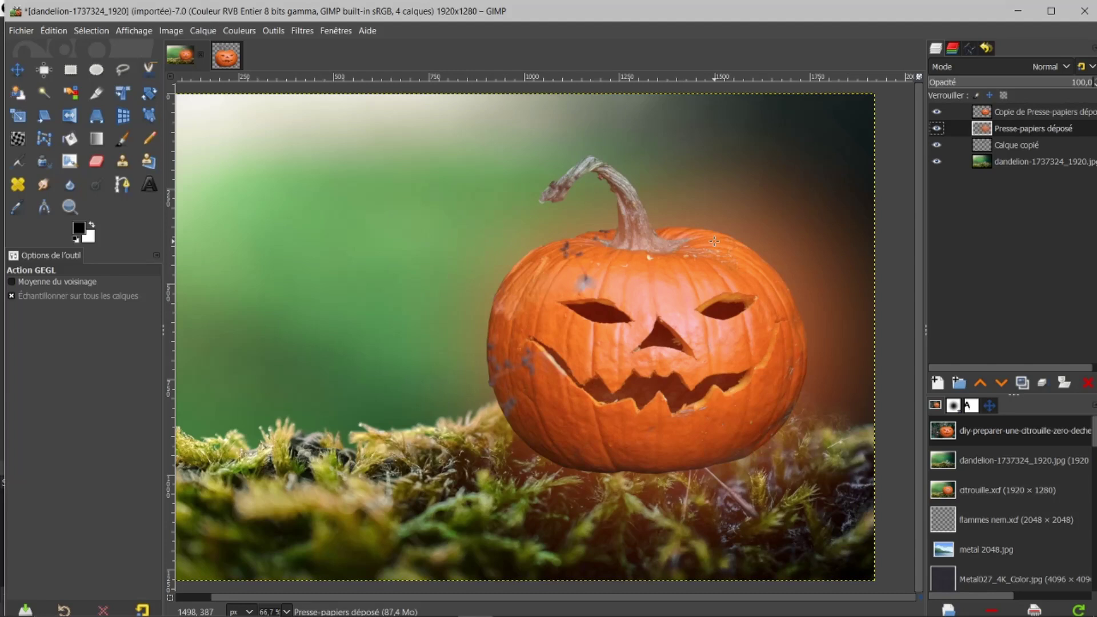
pyautogui.click(985, 150)
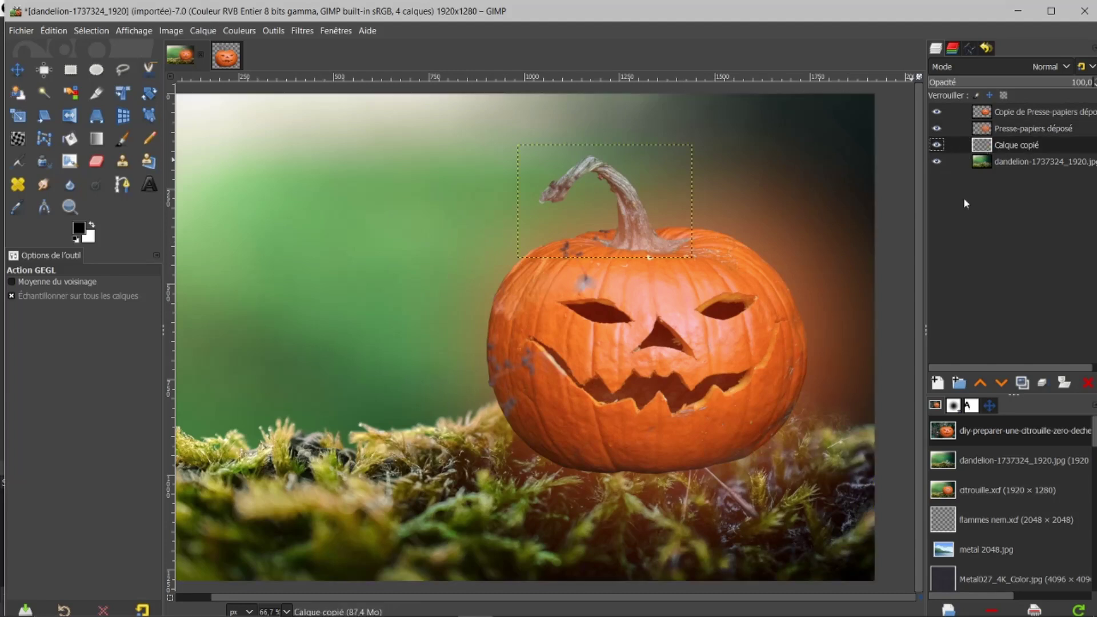
pyautogui.click(982, 383)
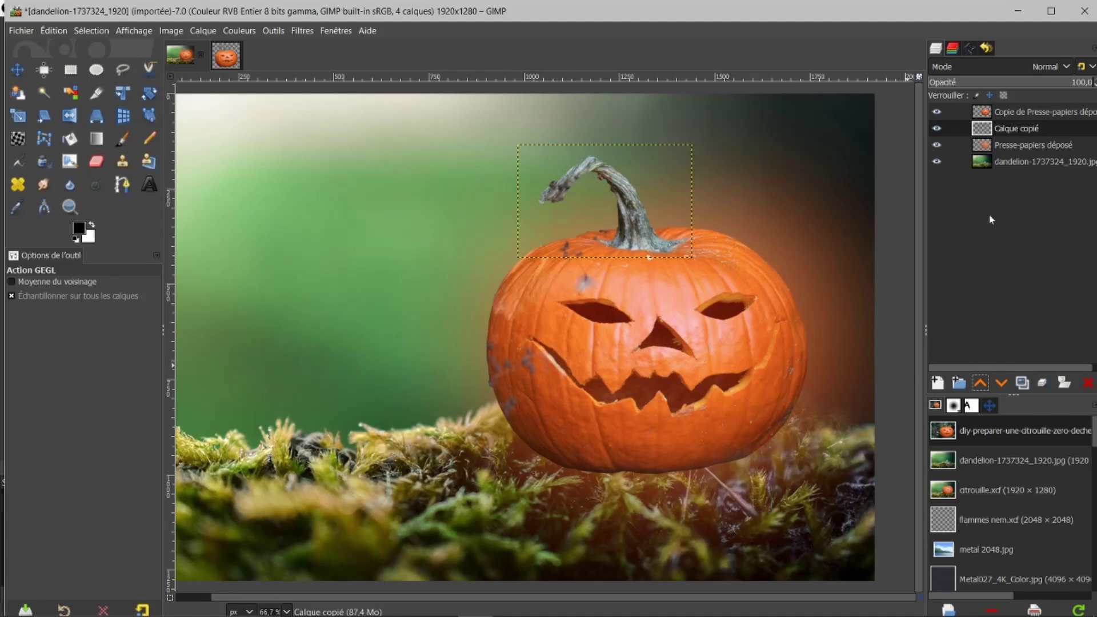
# Step: Erase the blurred layer's orange glow over the moss beneath the pumpkin, using a Hardness 050 eraser at size 175
pyautogui.click(996, 146)
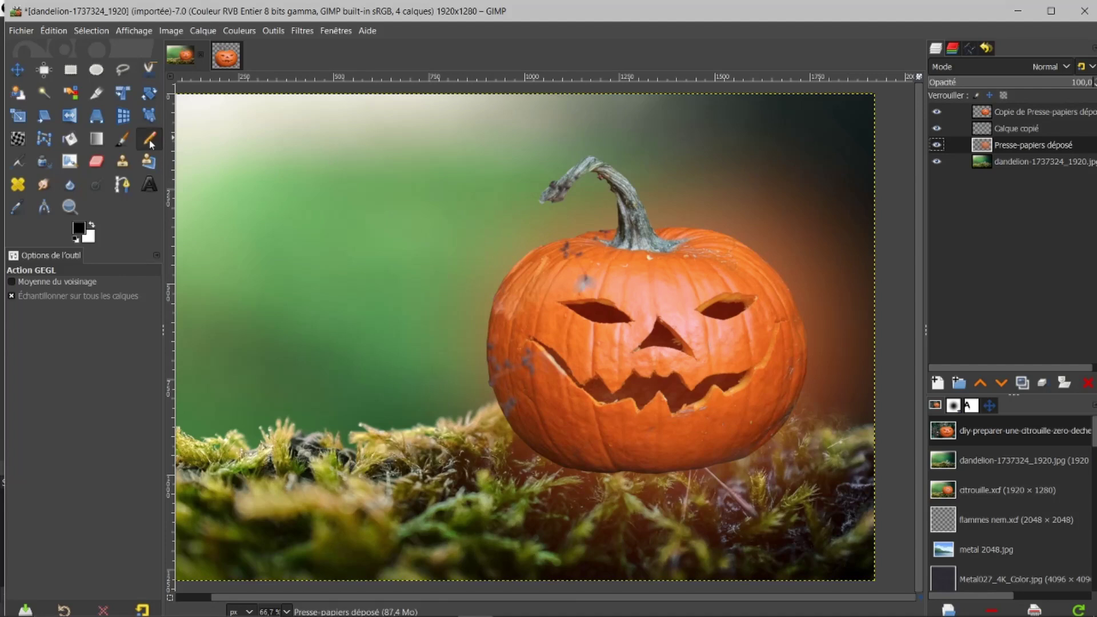
pyautogui.click(97, 162)
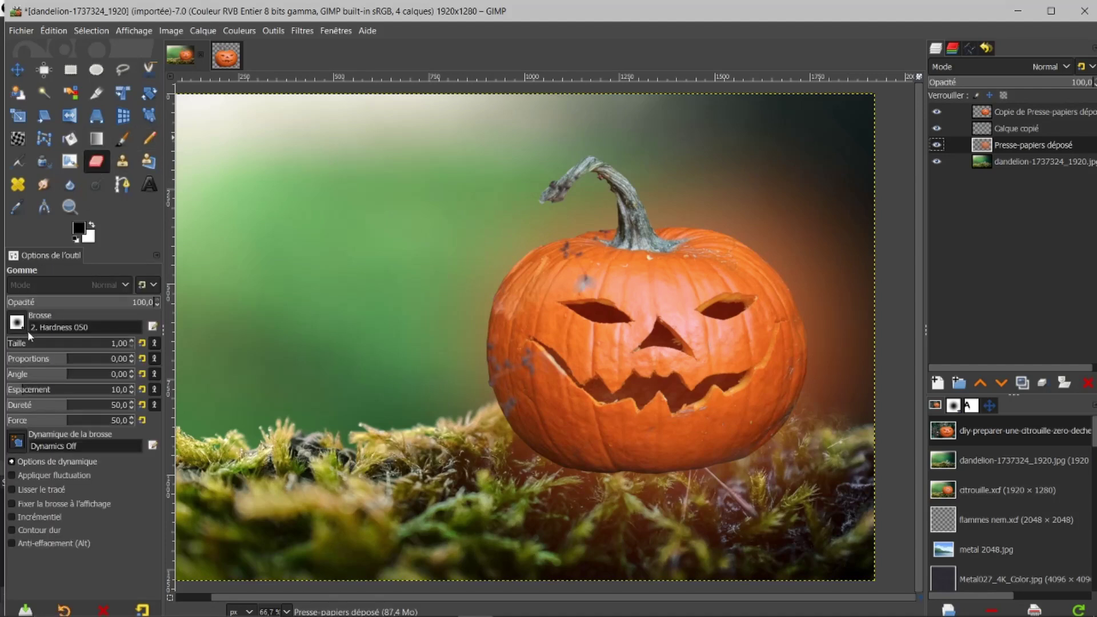
pyautogui.press(']')
pyautogui.press(']')
pyautogui.press(']')
pyautogui.press(']')
pyautogui.press(']')
pyautogui.press(']')
pyautogui.press(']')
pyautogui.press(']')
pyautogui.press(']')
pyautogui.press(']')
pyautogui.press(']')
pyautogui.press(']')
pyautogui.press(']')
pyautogui.press(']')
pyautogui.press(']')
pyautogui.press(']')
pyautogui.press(']')
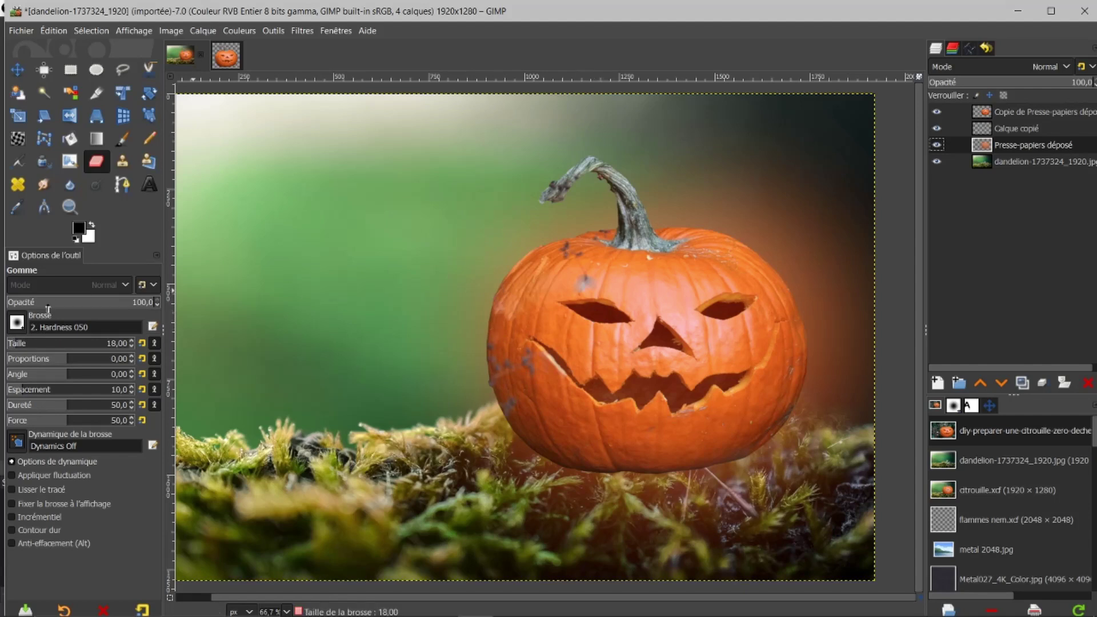
pyautogui.click(45, 349)
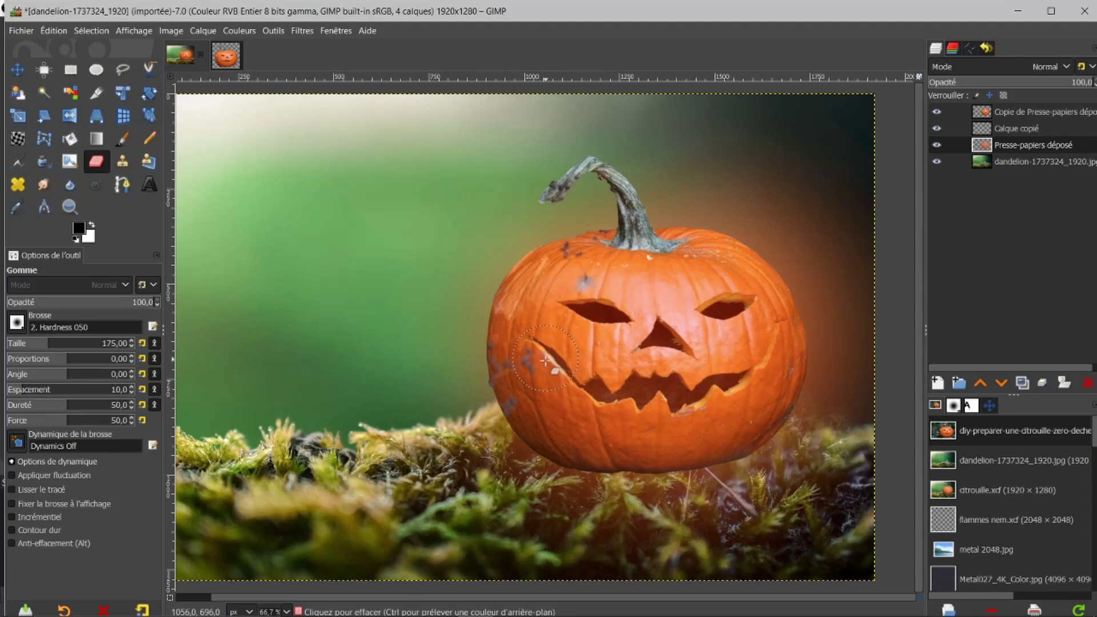
pyautogui.moveTo(579, 469)
pyautogui.mouseDown()
pyautogui.moveTo(478, 488)
pyautogui.moveTo(514, 449)
pyautogui.moveTo(490, 457)
pyautogui.moveTo(507, 474)
pyautogui.moveTo(713, 492)
pyautogui.moveTo(787, 447)
pyautogui.moveTo(817, 484)
pyautogui.moveTo(681, 492)
pyautogui.moveTo(536, 477)
pyautogui.moveTo(721, 520)
pyautogui.moveTo(765, 519)
pyautogui.moveTo(569, 513)
pyautogui.moveTo(805, 545)
pyautogui.moveTo(662, 566)
pyautogui.moveTo(861, 540)
pyautogui.moveTo(467, 539)
pyautogui.moveTo(519, 512)
pyautogui.moveTo(456, 519)
pyautogui.moveTo(496, 498)
pyautogui.moveTo(459, 490)
pyautogui.moveTo(486, 477)
pyautogui.moveTo(459, 468)
pyautogui.moveTo(491, 457)
pyautogui.moveTo(242, 507)
pyautogui.moveTo(333, 535)
pyautogui.moveTo(532, 520)
pyautogui.moveTo(521, 516)
pyautogui.moveTo(747, 547)
pyautogui.moveTo(776, 545)
pyautogui.moveTo(830, 505)
pyautogui.moveTo(847, 552)
pyautogui.moveTo(847, 499)
pyautogui.moveTo(791, 477)
pyautogui.moveTo(814, 480)
pyautogui.mouseUp()
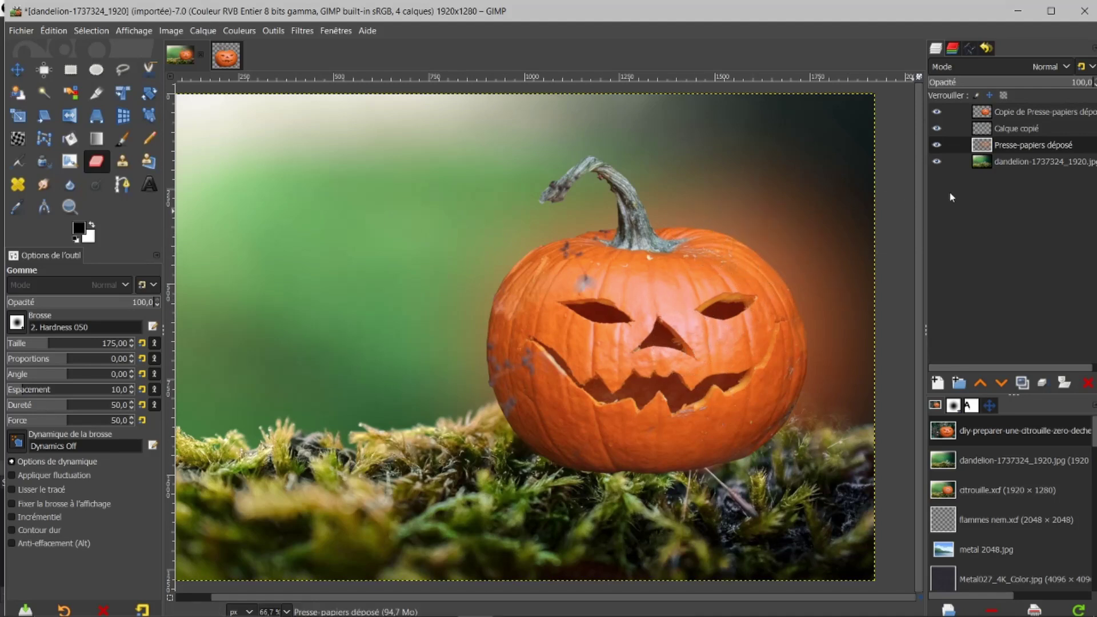
# Step: View the background and the glow layer in isolation, erase the orange patches inside the glow ring, and show all layers again
pyautogui.keyDown('shift'); pyautogui.click(936, 161); pyautogui.keyUp('shift')
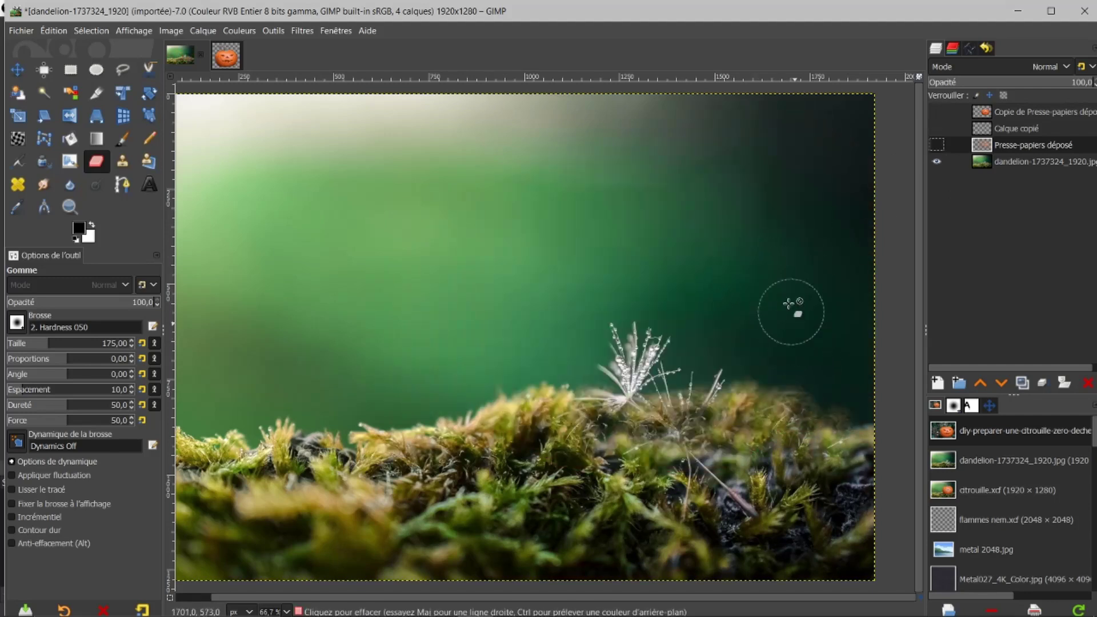
pyautogui.keyDown('shift'); pyautogui.click(935, 160); pyautogui.keyUp('shift')
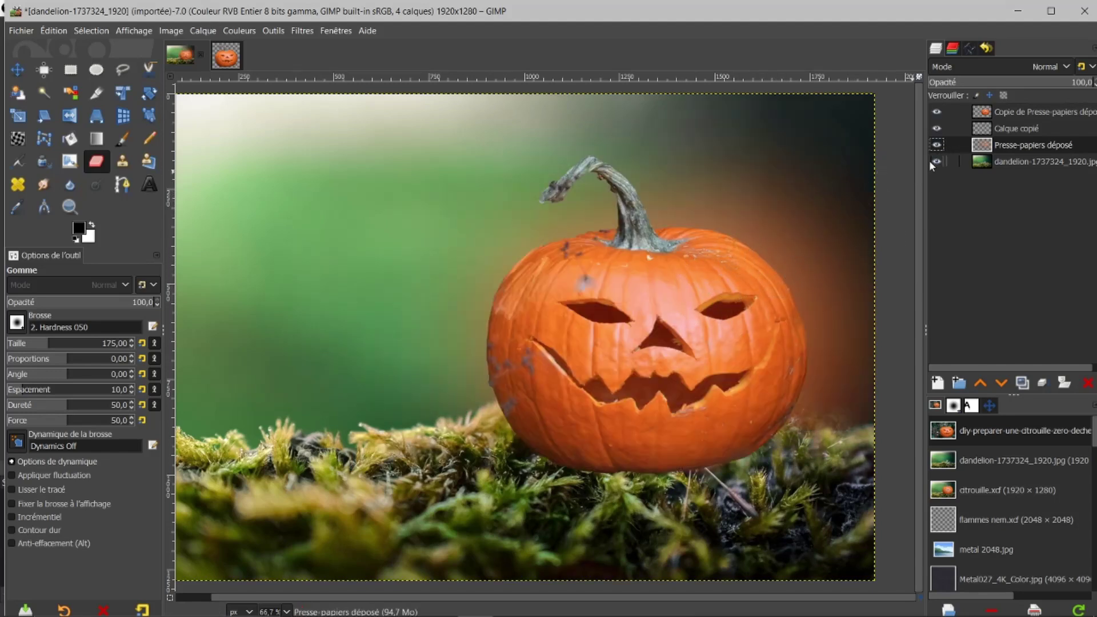
pyautogui.keyDown('shift'); pyautogui.click(939, 146); pyautogui.keyUp('shift')
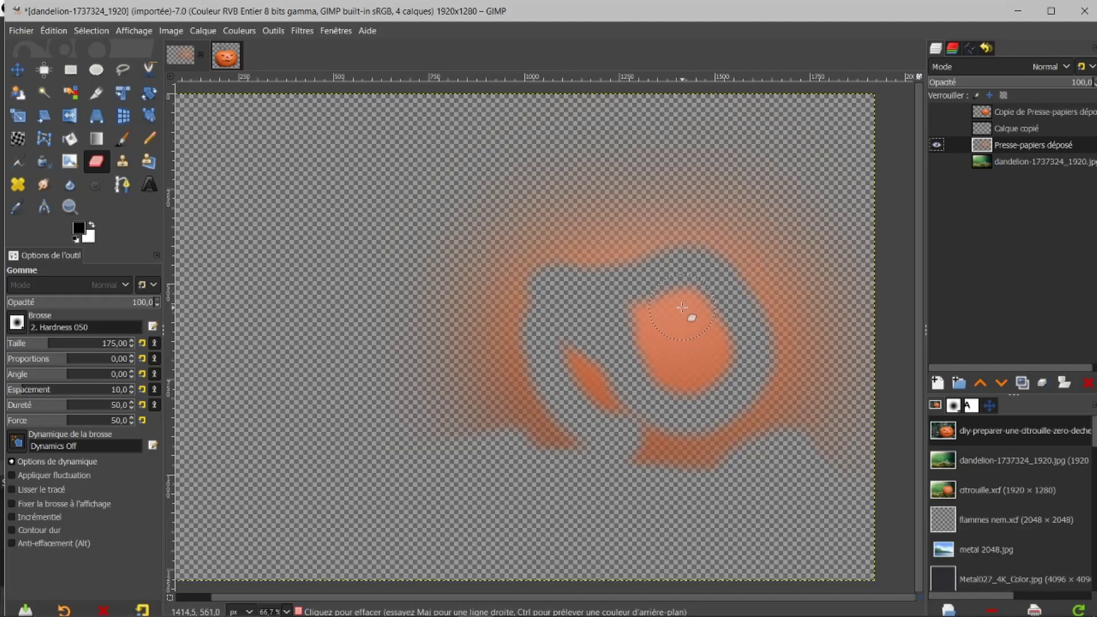
pyautogui.moveTo(682, 307)
pyautogui.mouseDown()
pyautogui.moveTo(677, 330)
pyautogui.moveTo(675, 299)
pyautogui.moveTo(639, 320)
pyautogui.moveTo(654, 370)
pyautogui.moveTo(688, 376)
pyautogui.moveTo(702, 369)
pyautogui.moveTo(714, 305)
pyautogui.mouseUp()
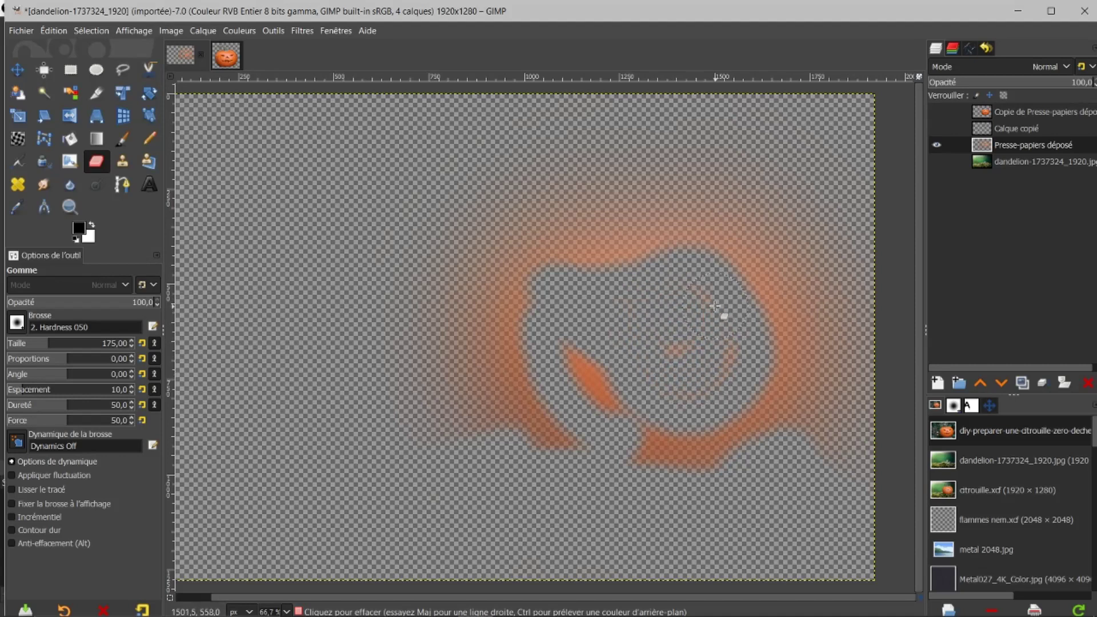
pyautogui.moveTo(681, 358)
pyautogui.mouseDown()
pyautogui.moveTo(720, 353)
pyautogui.moveTo(685, 368)
pyautogui.moveTo(597, 341)
pyautogui.moveTo(568, 351)
pyautogui.moveTo(598, 392)
pyautogui.mouseUp()
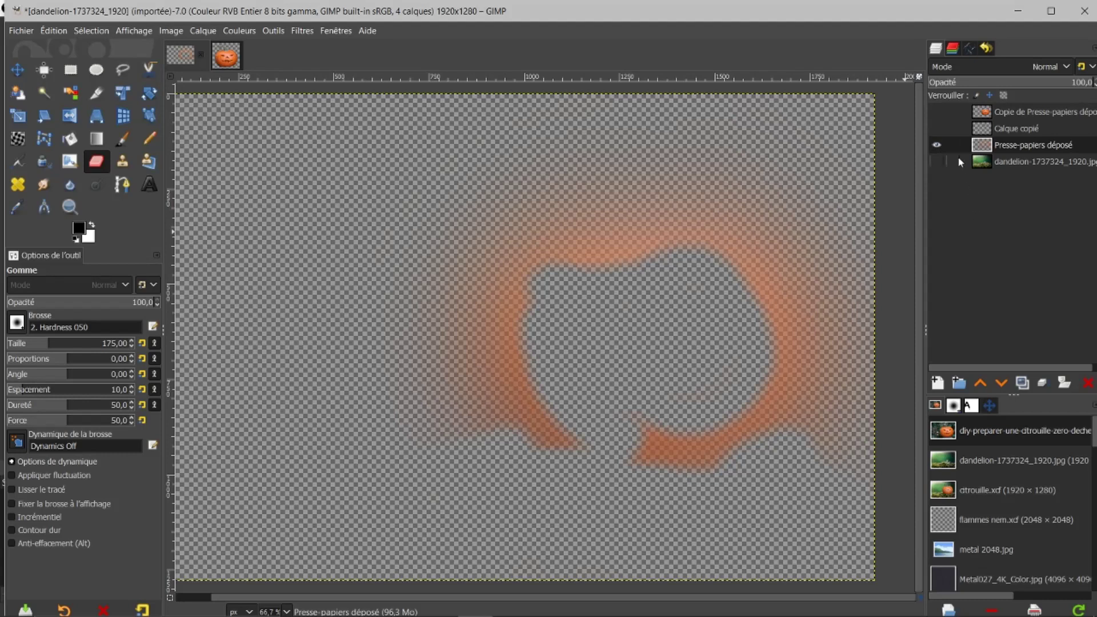
pyautogui.keyDown('shift'); pyautogui.click(936, 145); pyautogui.keyUp('shift')
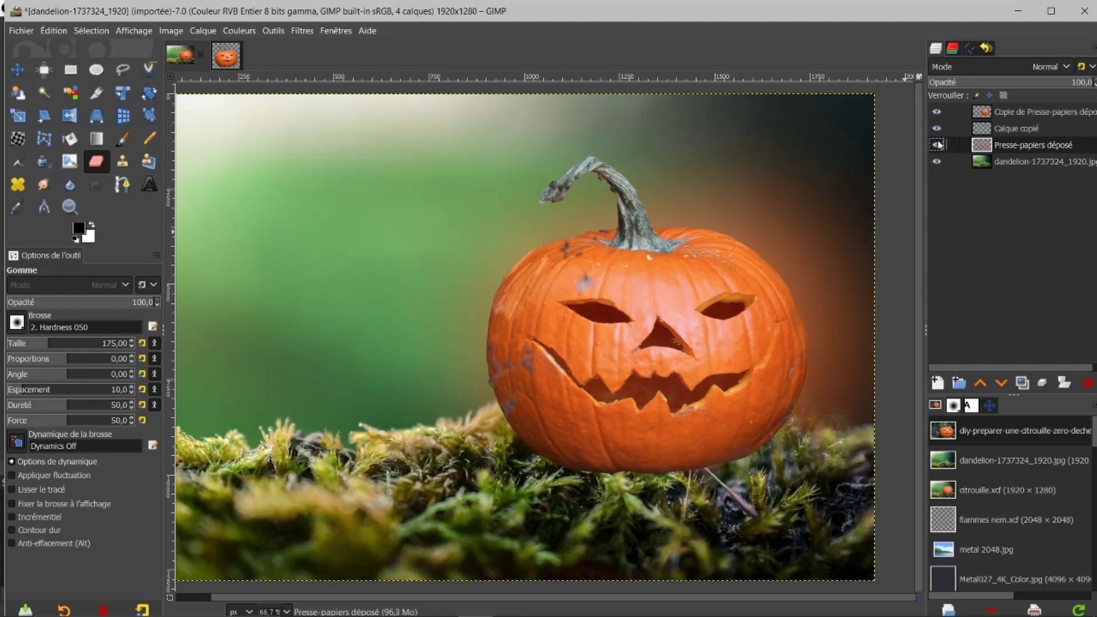
# Step: Examine the glow, stem, background and pumpkin layers one at a time in isolation, restoring full visibility after each
pyautogui.keyDown('shift'); pyautogui.click(937, 145); pyautogui.keyUp('shift')
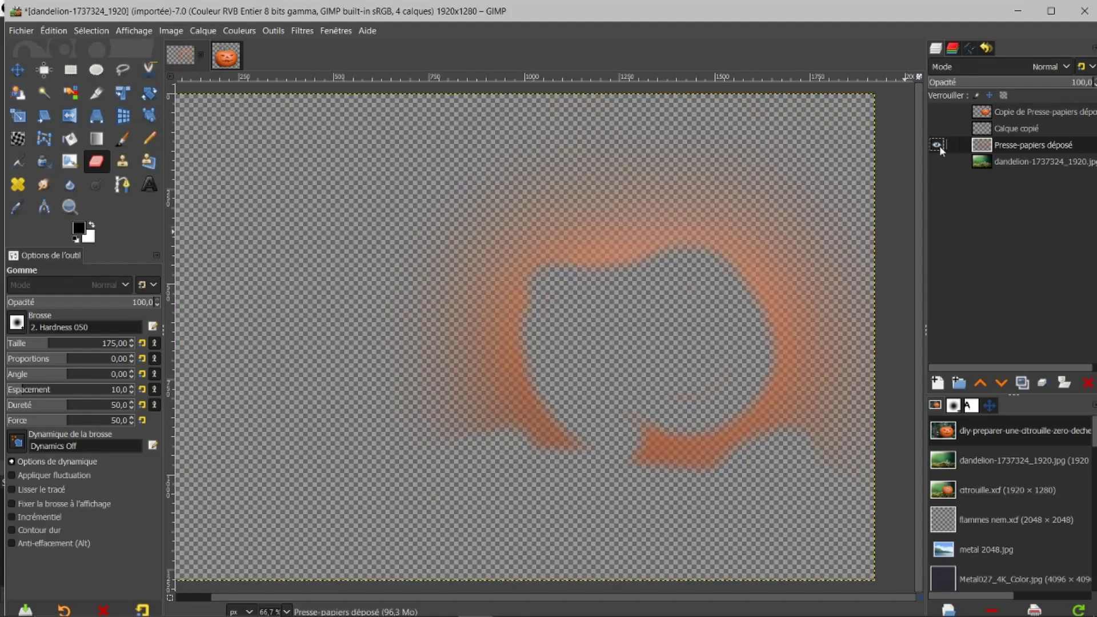
pyautogui.keyDown('shift'); pyautogui.click(936, 145); pyautogui.keyUp('shift')
pyautogui.keyDown('shift'); pyautogui.click(936, 129); pyautogui.keyUp('shift')
pyautogui.keyDown('shift'); pyautogui.click(937, 131); pyautogui.keyUp('shift')
pyautogui.keyDown('shift'); pyautogui.click(937, 161); pyautogui.keyUp('shift')
pyautogui.keyDown('shift'); pyautogui.click(937, 161); pyautogui.keyUp('shift')
pyautogui.keyDown('shift'); pyautogui.click(941, 112); pyautogui.keyUp('shift')
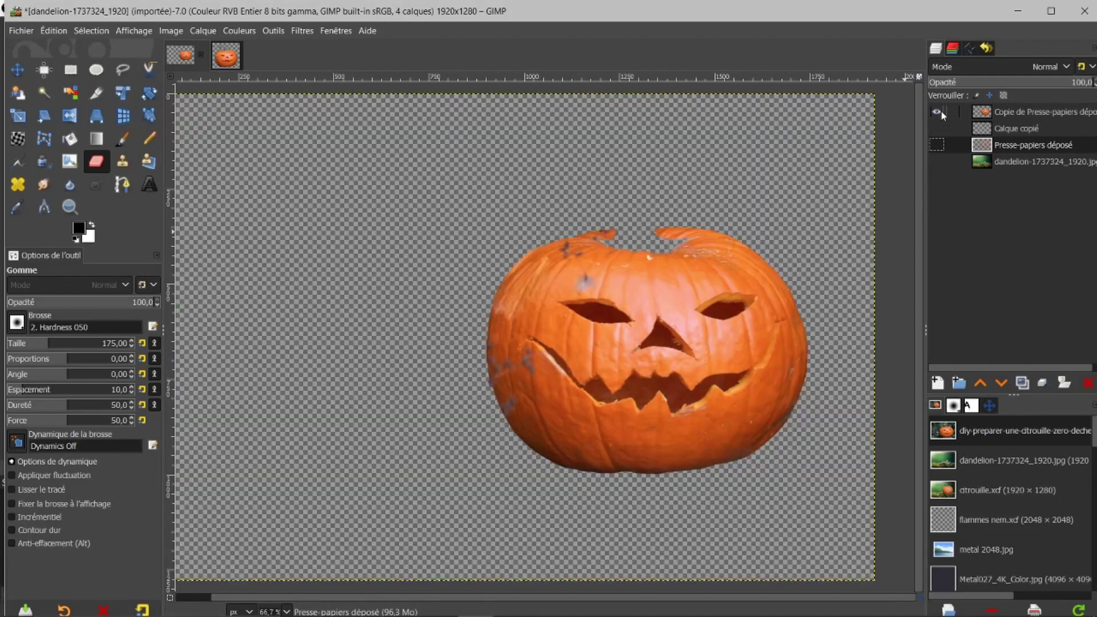
pyautogui.keyDown('shift'); pyautogui.click(941, 111); pyautogui.keyUp('shift')
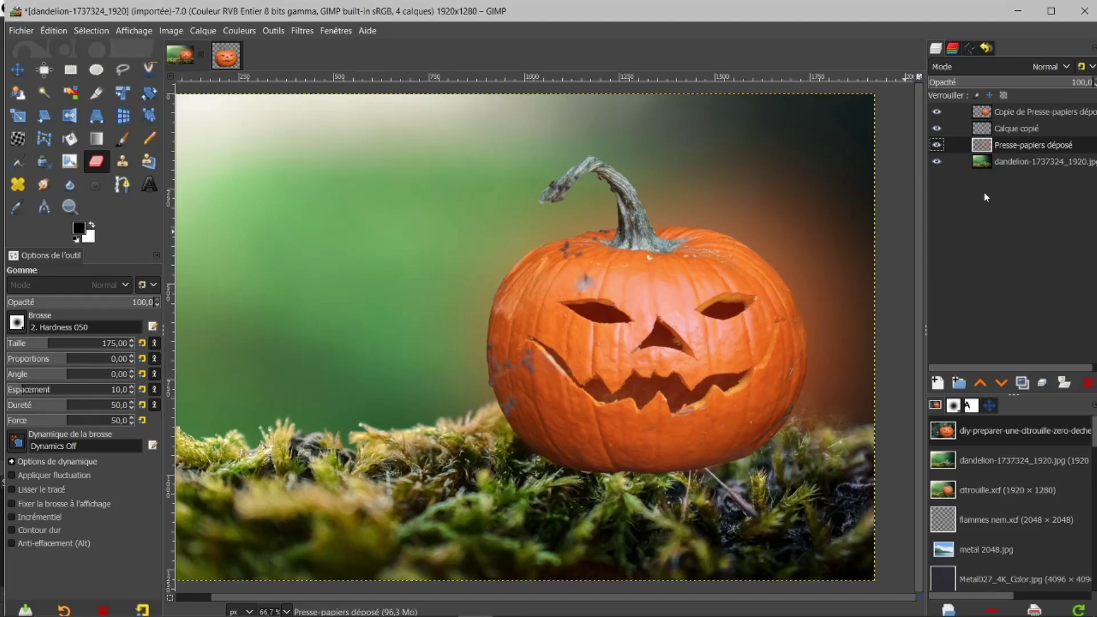
# Step: Darken the dandelion background layer with Levels by lowering its maximum output level to 93
pyautogui.click(983, 163)
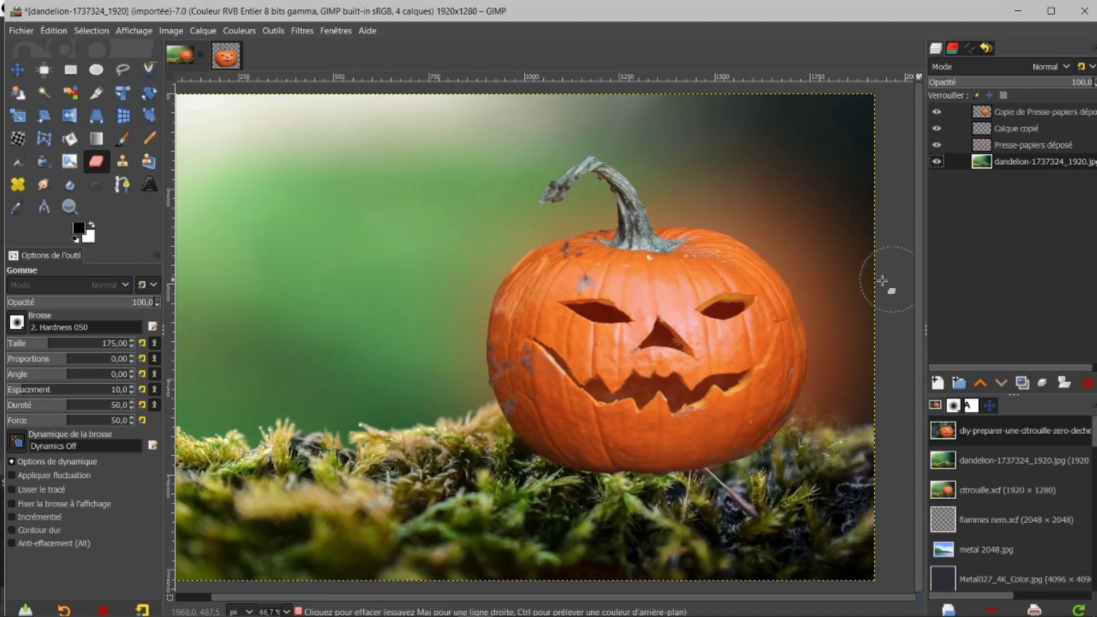
pyautogui.click(236, 30)
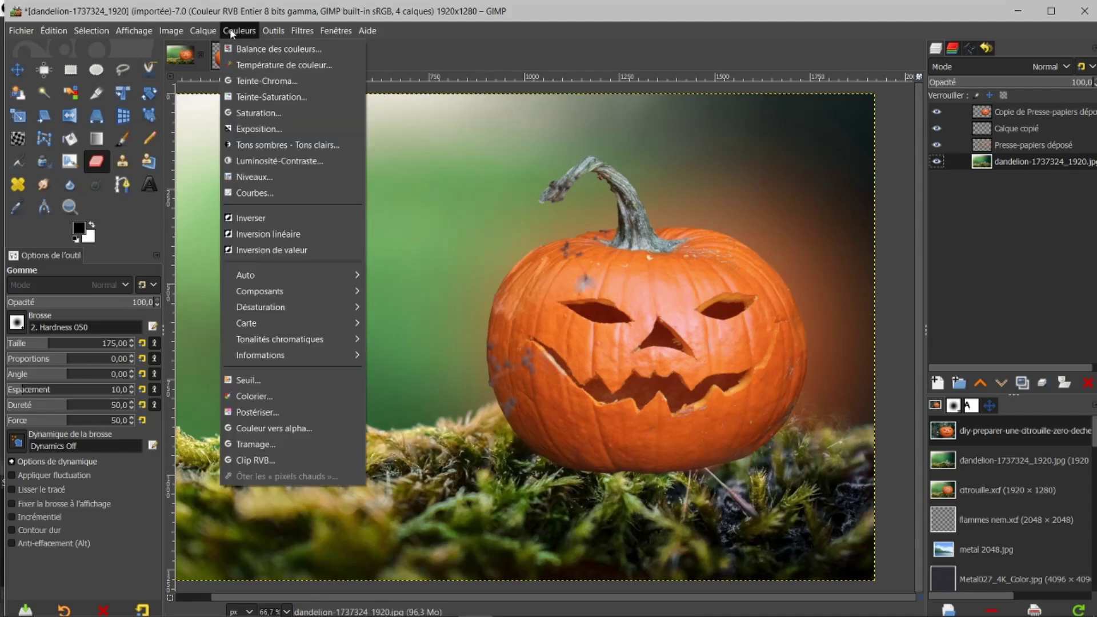
pyautogui.click(247, 178)
pyautogui.moveTo(327, 239); pyautogui.dragTo(288, 225)
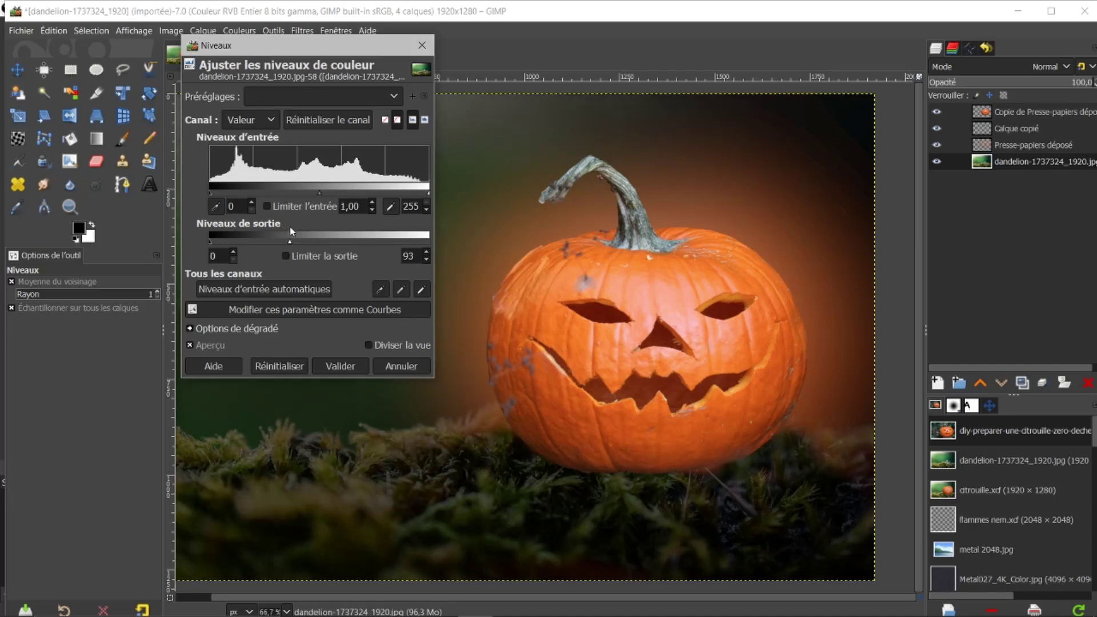
pyautogui.click(337, 367)
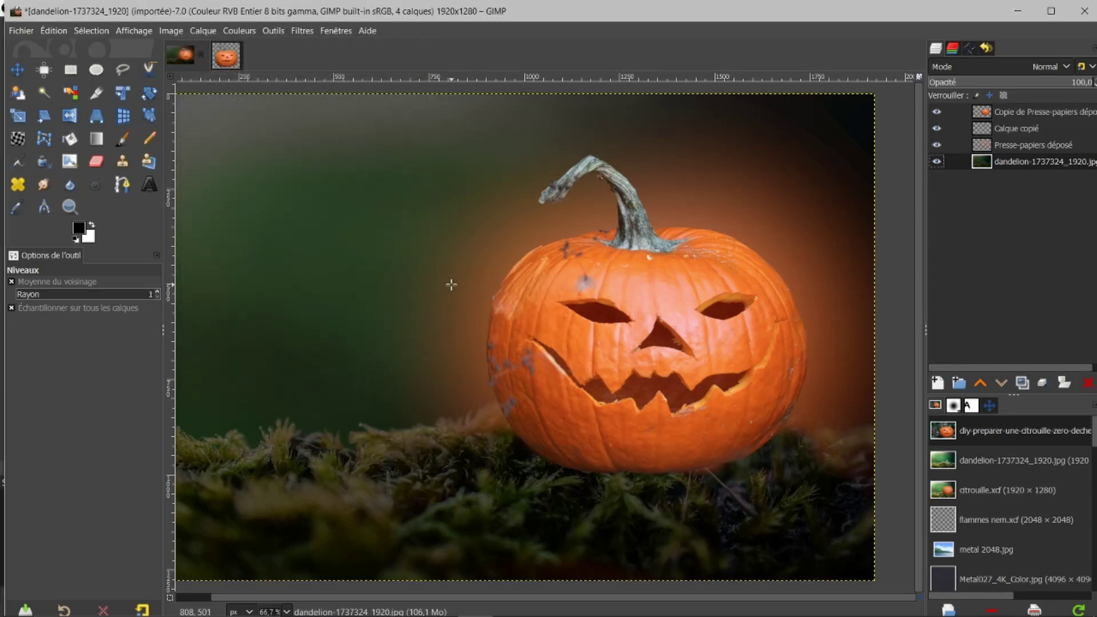
pyautogui.press('-')
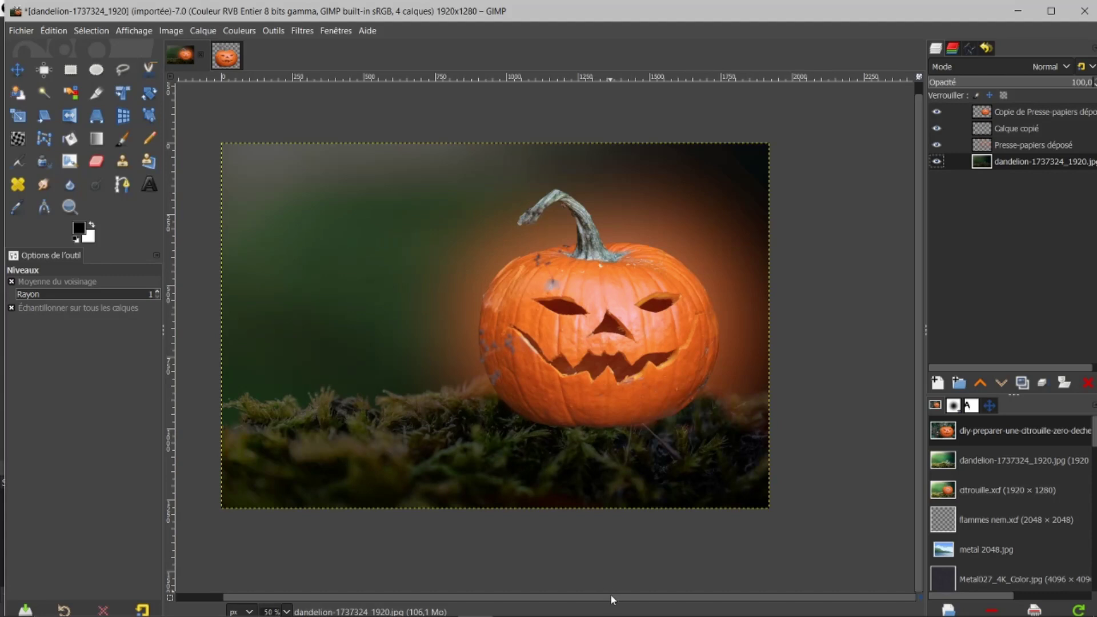
pyautogui.moveTo(609, 594); pyautogui.dragTo(543, 581)
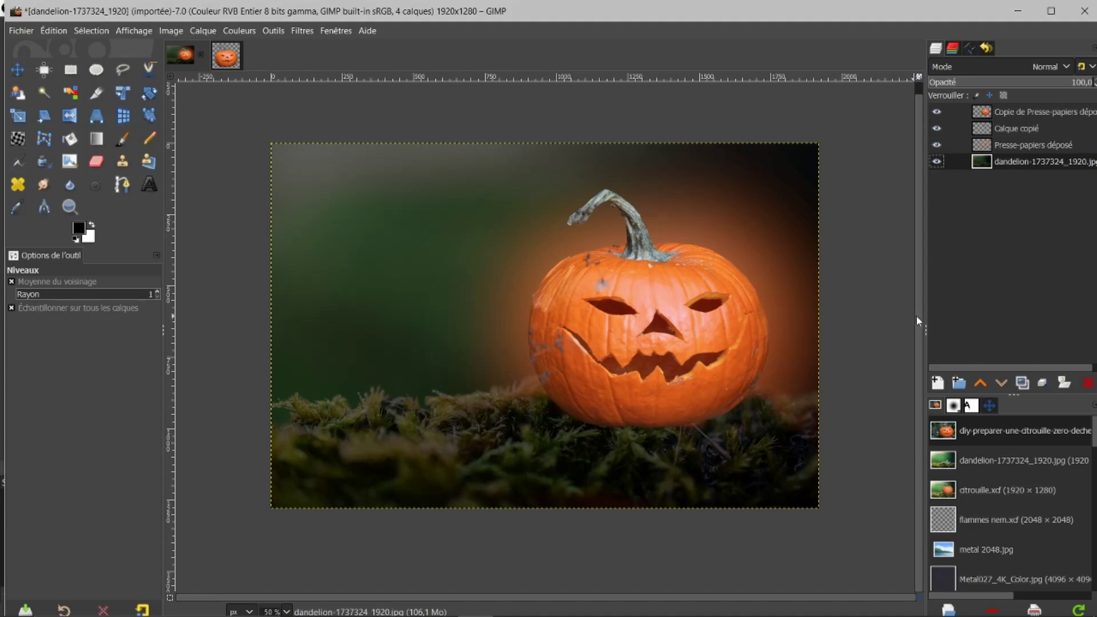
# Step: Target the pumpkin layer with the eraser and set its brush to grass02 at size 82
pyautogui.press('1')
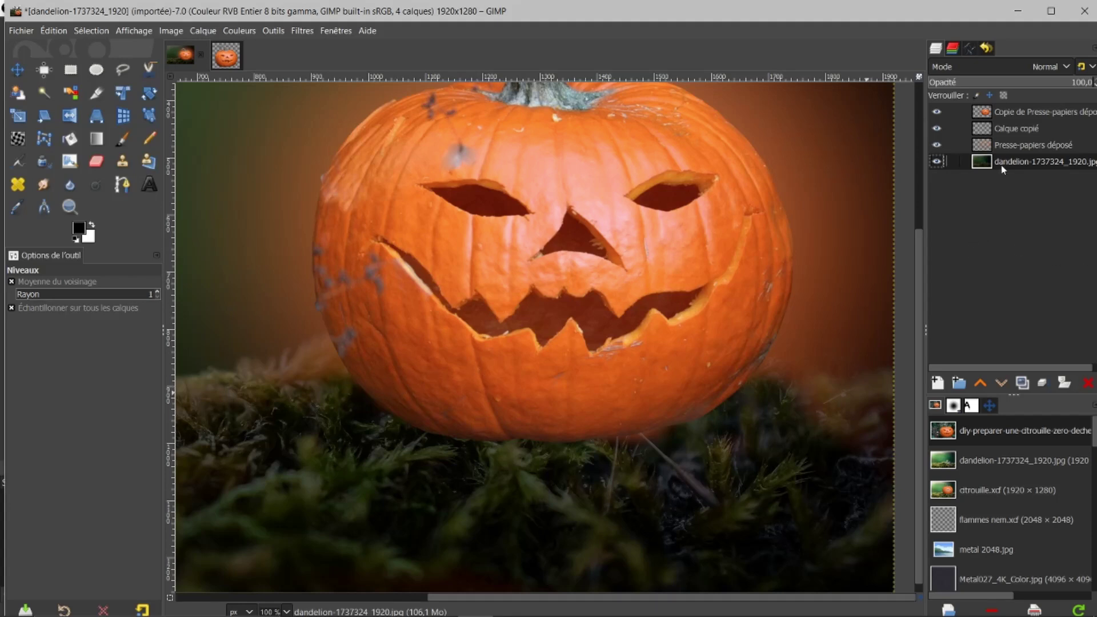
pyautogui.click(1005, 114)
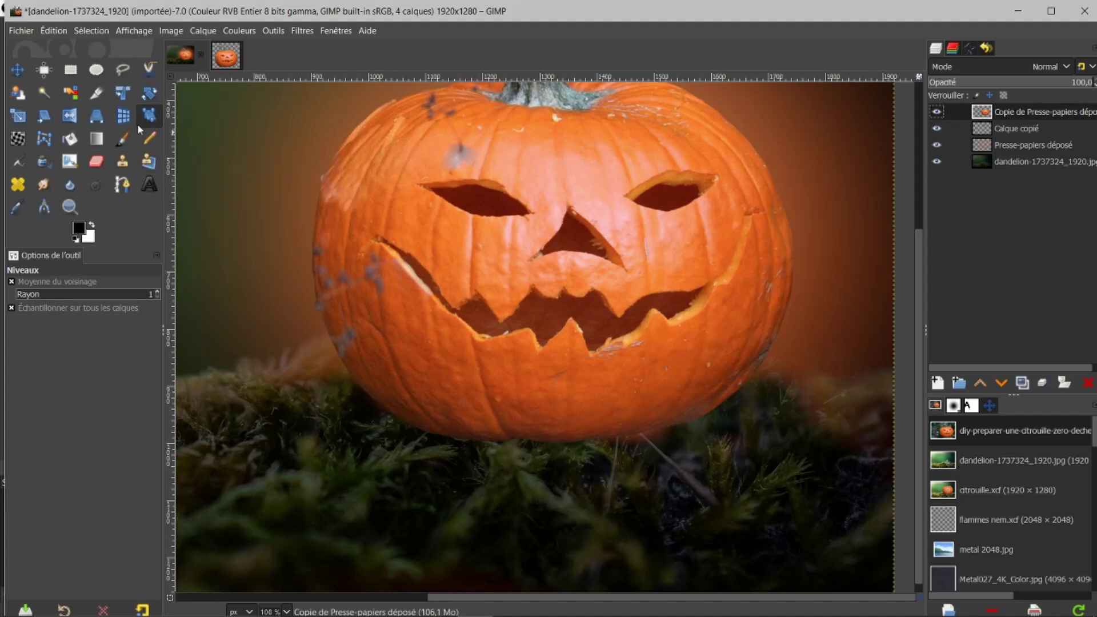
pyautogui.click(96, 162)
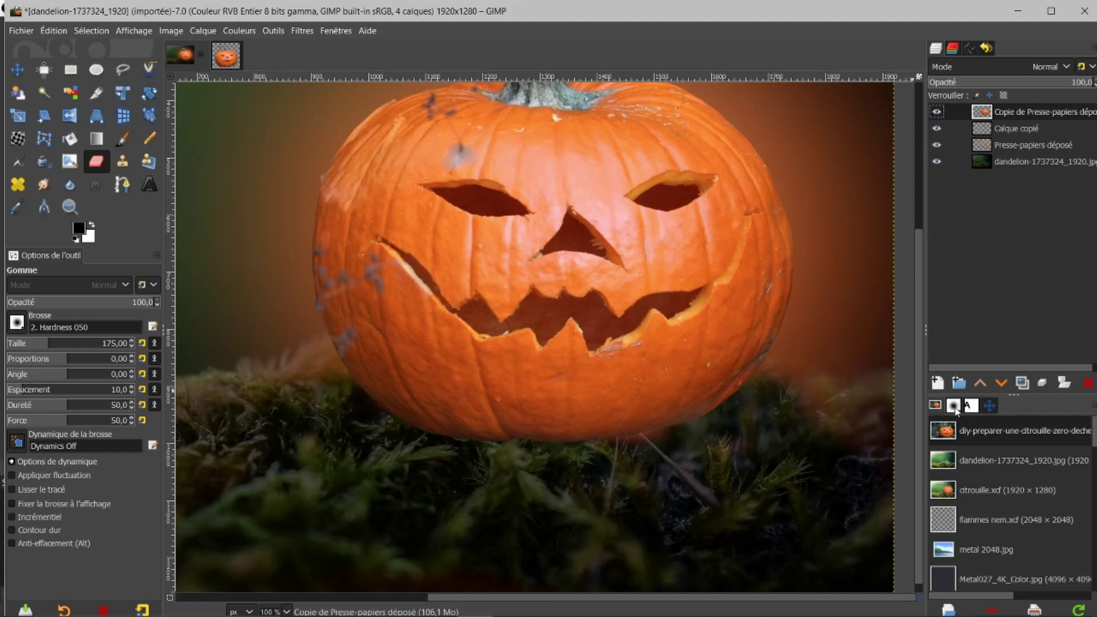
pyautogui.click(954, 407)
pyautogui.scroll(-10, 1013, 494)
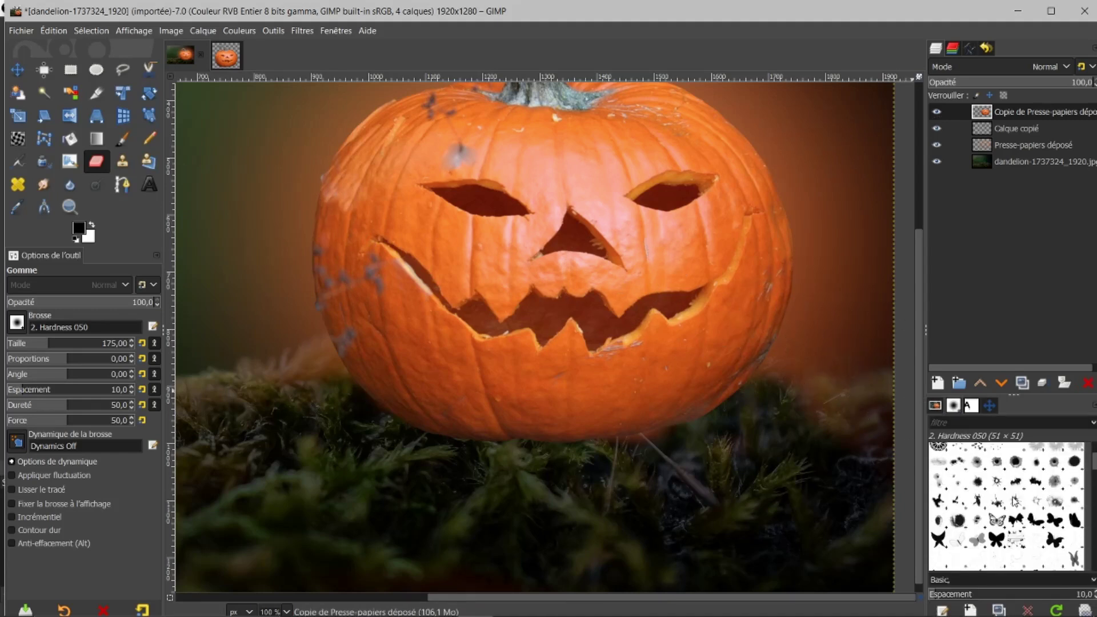
pyautogui.scroll(-10, 1007, 505)
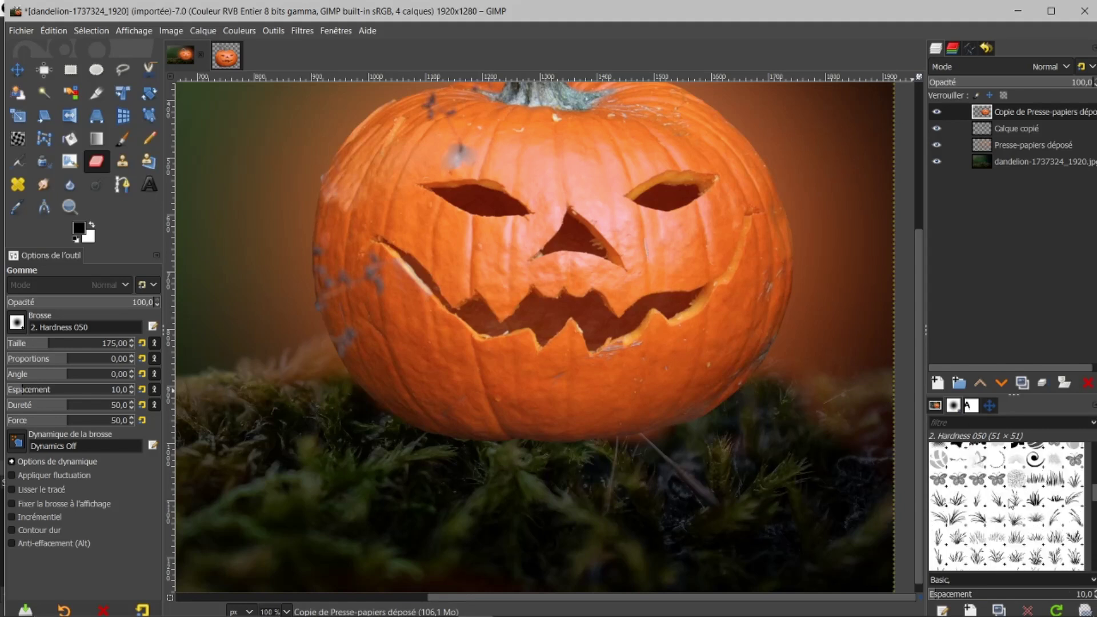
pyautogui.scroll(-10, 1007, 506)
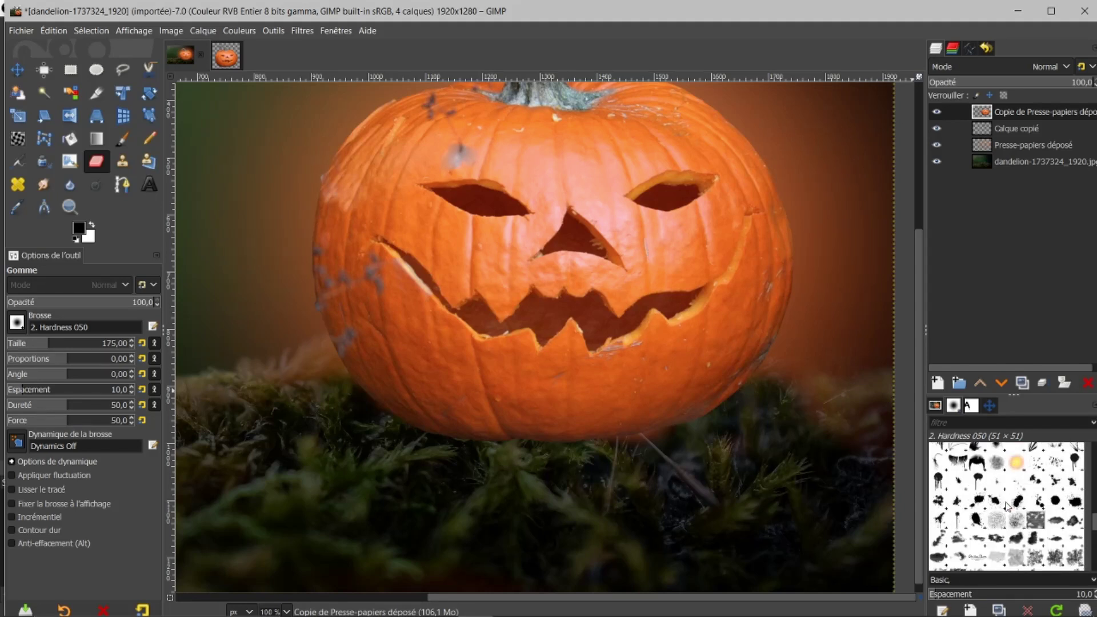
pyautogui.scroll(-10, 1005, 507)
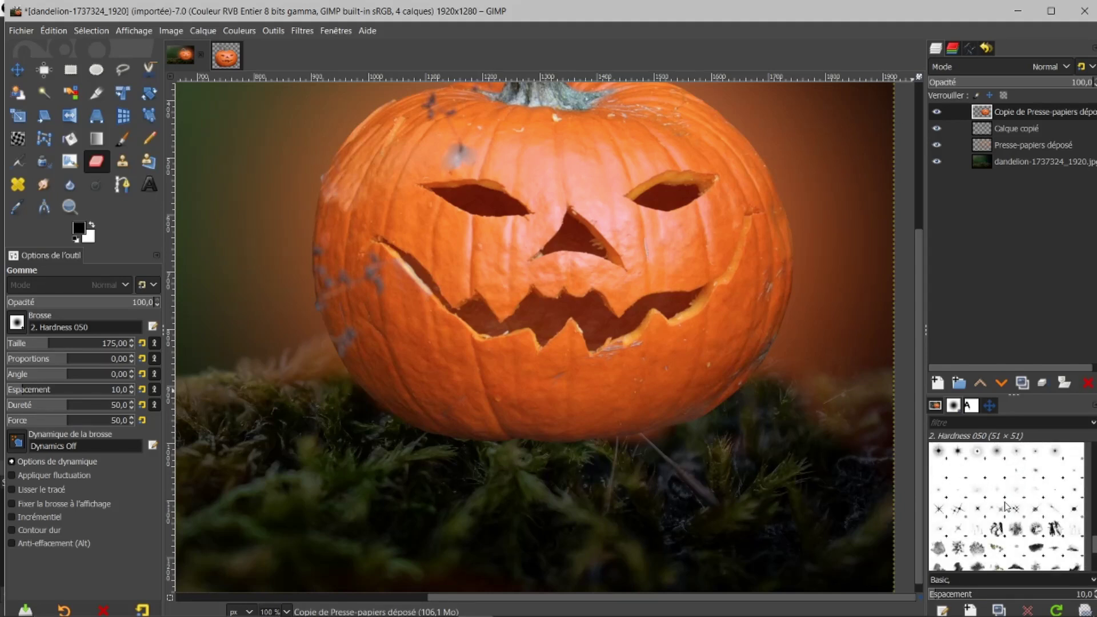
pyautogui.scroll(-5, 1003, 507)
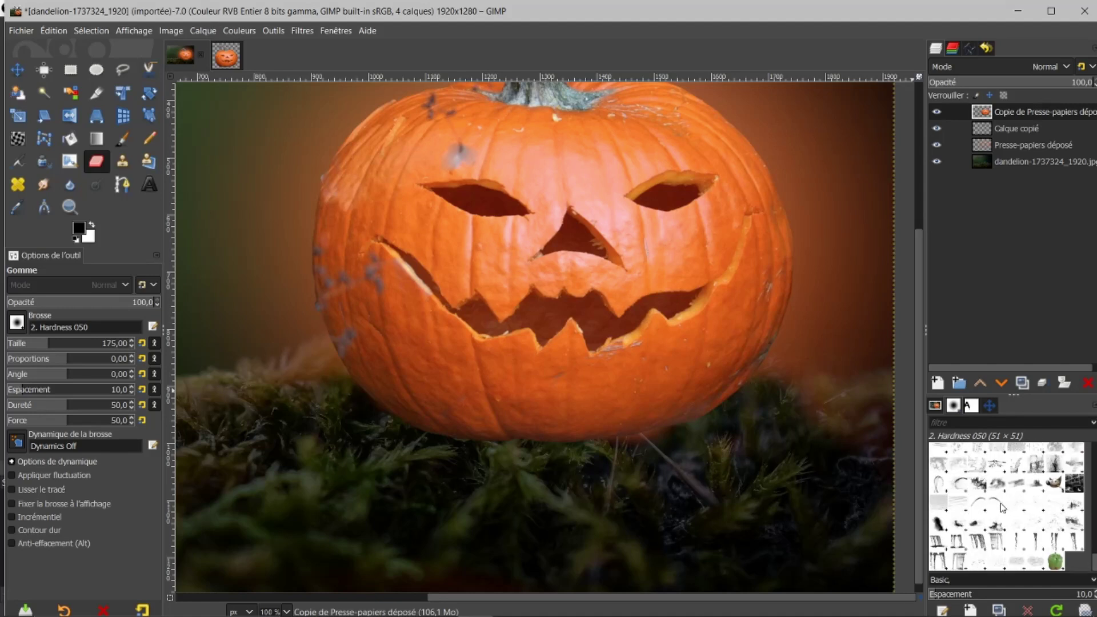
pyautogui.moveTo(1094, 565); pyautogui.dragTo(1084, 449)
pyautogui.scroll(-8, 1008, 509)
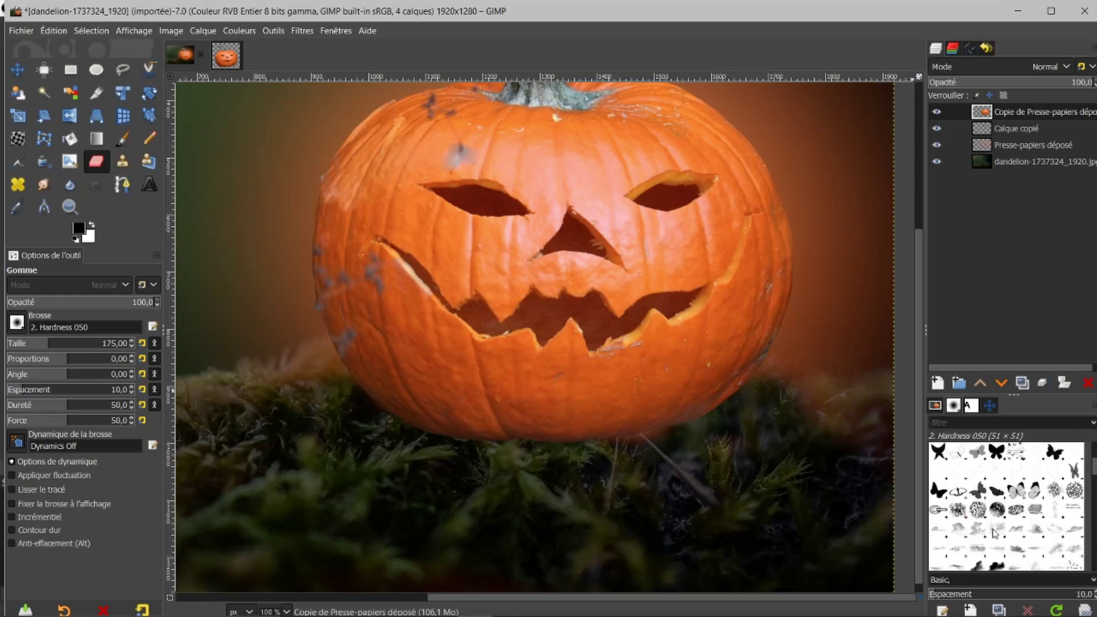
pyautogui.scroll(-6, 995, 532)
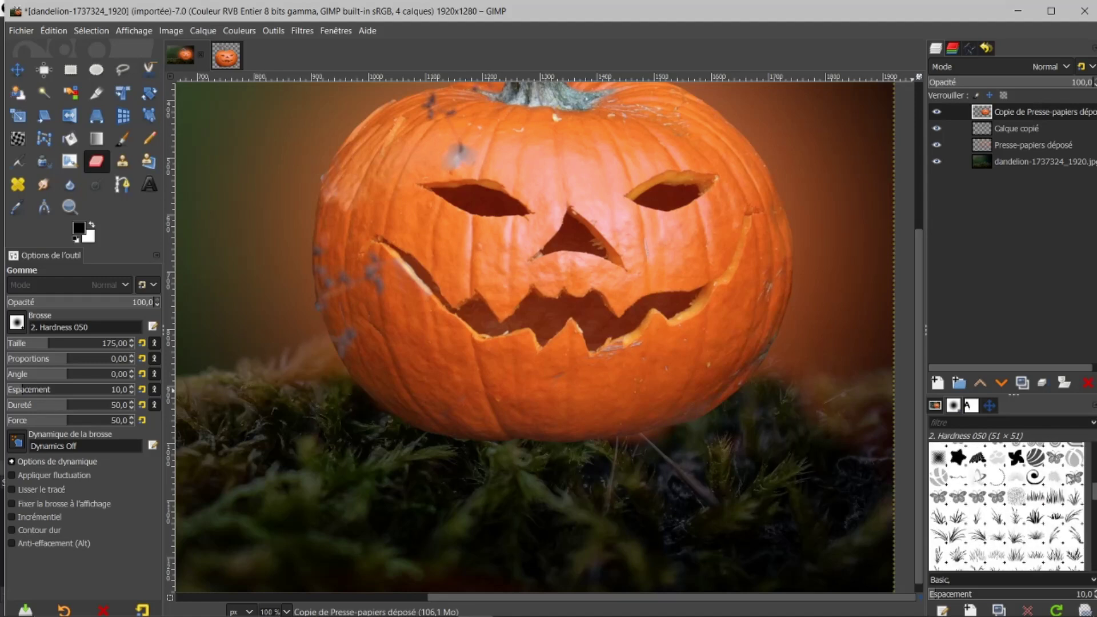
pyautogui.click(1054, 496)
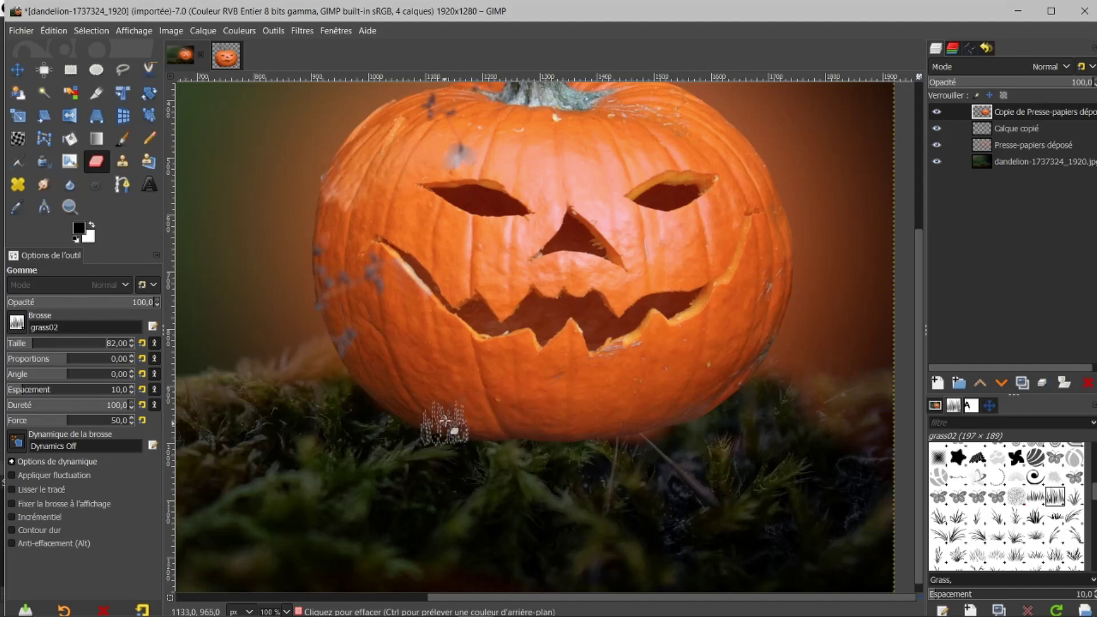
# Step: Erase the pumpkin's lower edge in grass-blade shapes, then check the pumpkin and stem layers by hiding and reshowing each one
pyautogui.moveTo(404, 398)
pyautogui.mouseDown()
pyautogui.moveTo(416, 435)
pyautogui.moveTo(416, 422)
pyautogui.moveTo(358, 369)
pyautogui.mouseUp()
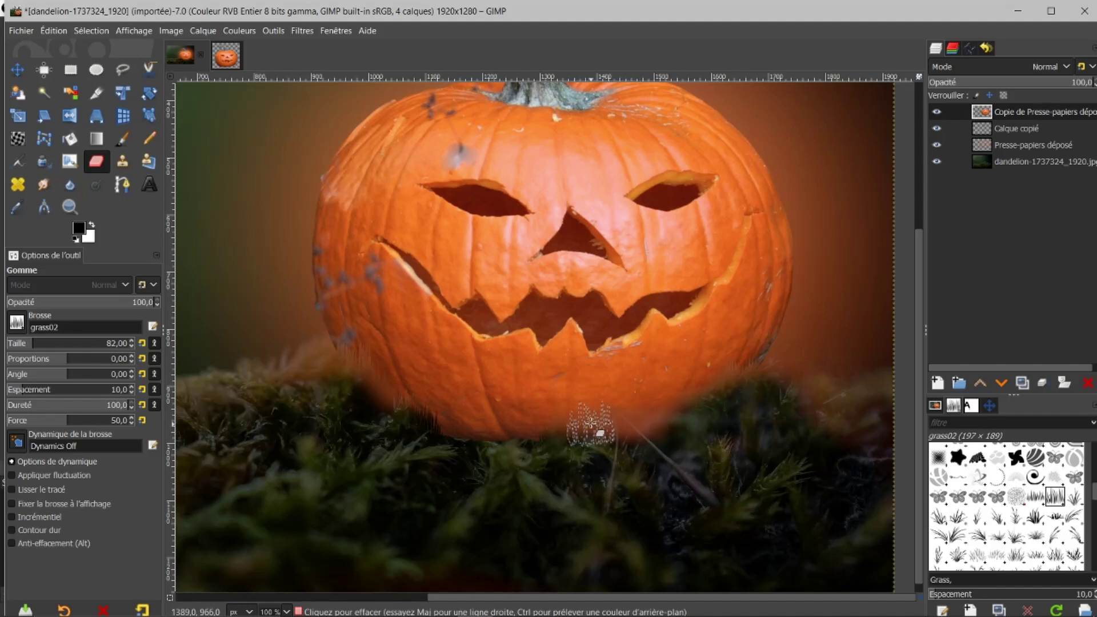
pyautogui.moveTo(497, 437); pyautogui.dragTo(449, 424)
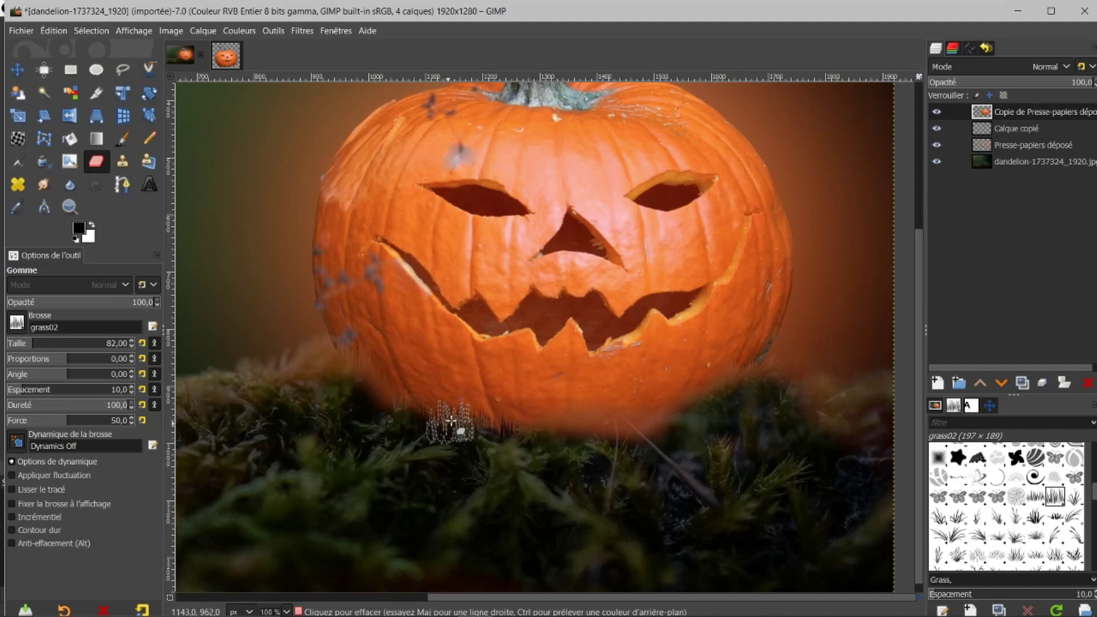
pyautogui.click(936, 112)
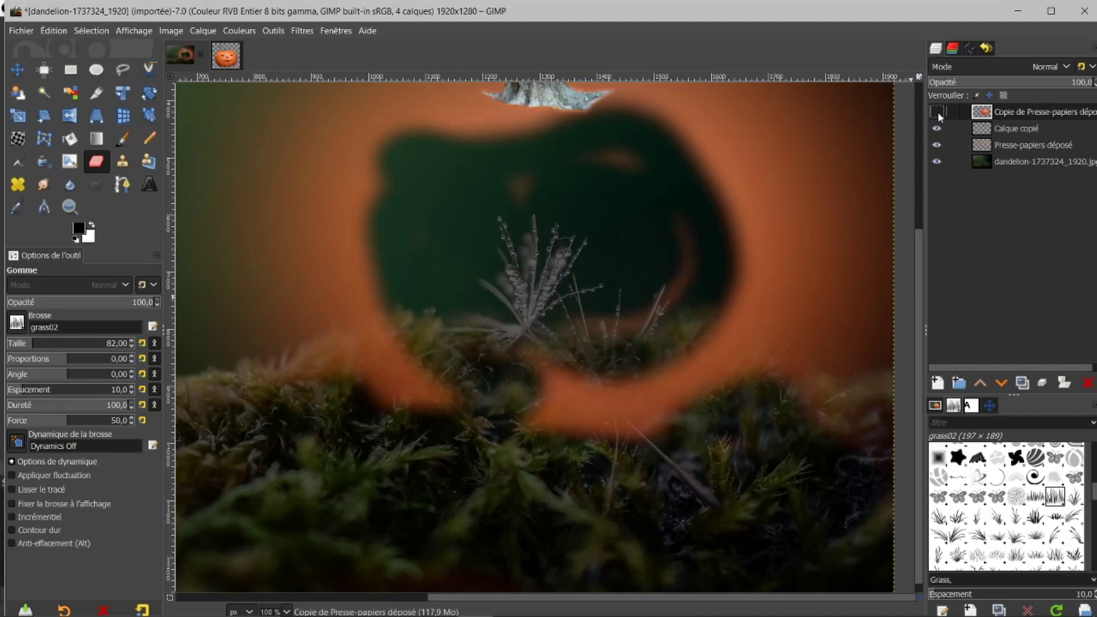
pyautogui.click(937, 112)
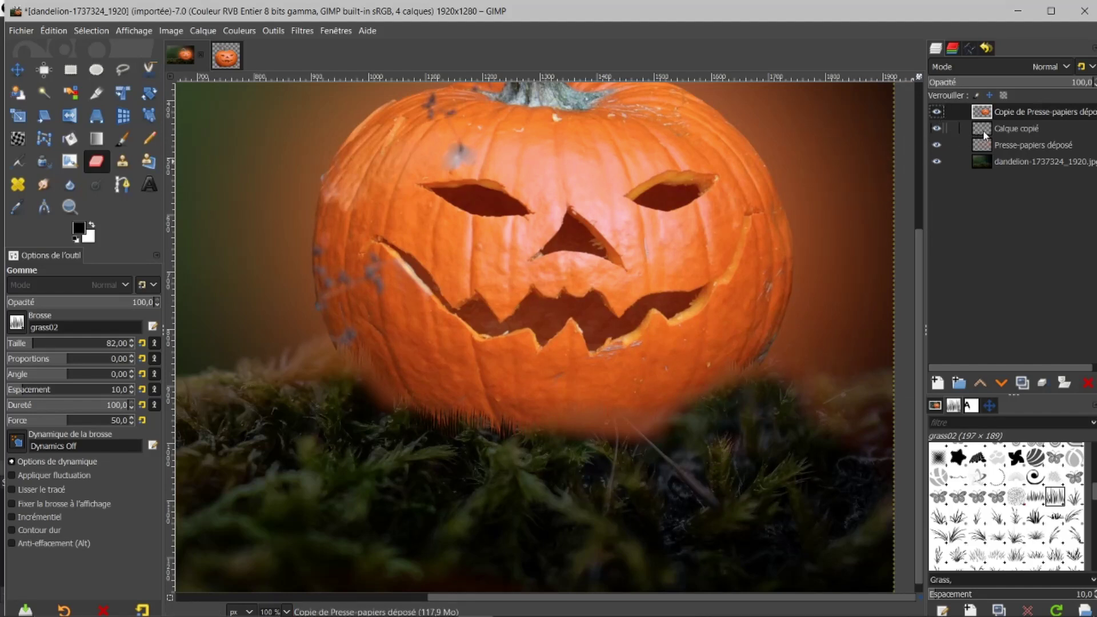
pyautogui.click(937, 128)
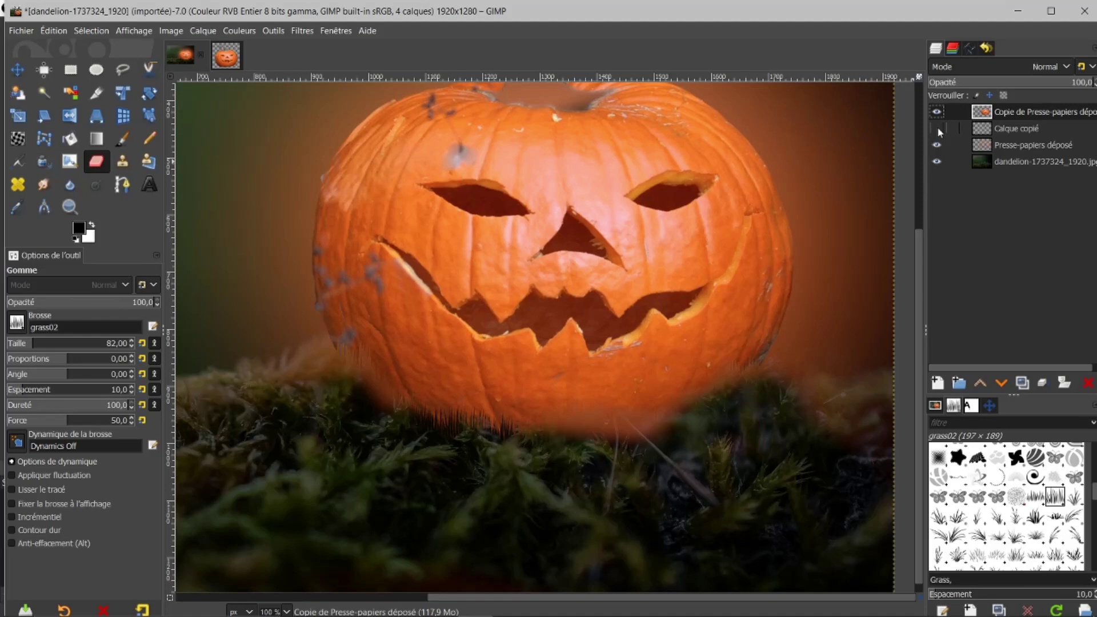
pyautogui.click(938, 130)
# Step: With the pumpkin layer hidden, erase the glow layer's orange band over the moss beneath it, then restore all layers
pyautogui.click(937, 112)
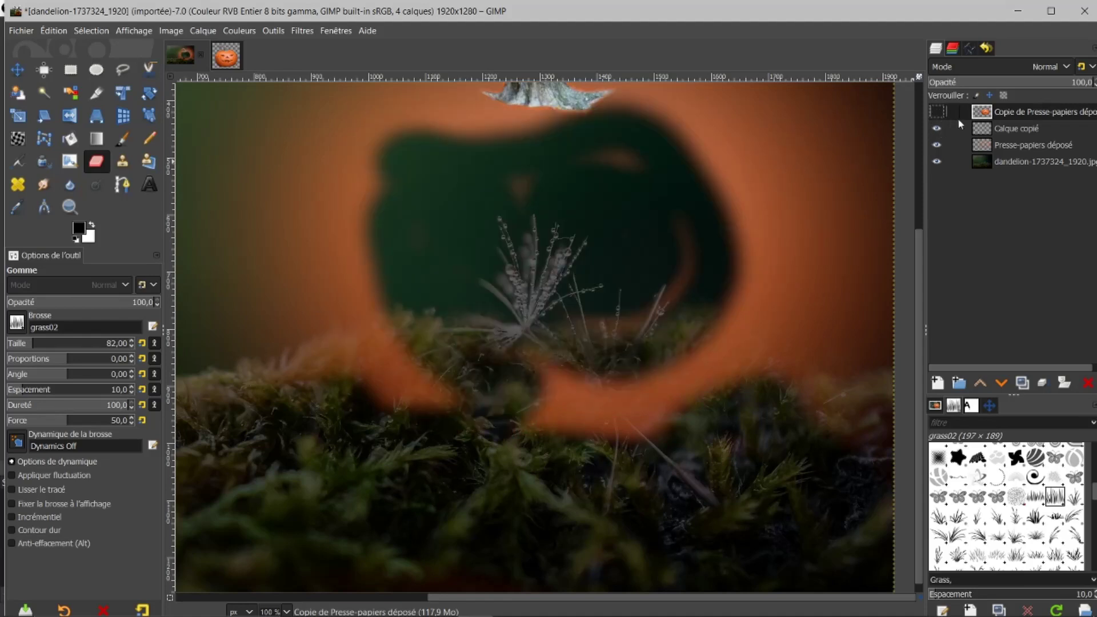
pyautogui.click(984, 148)
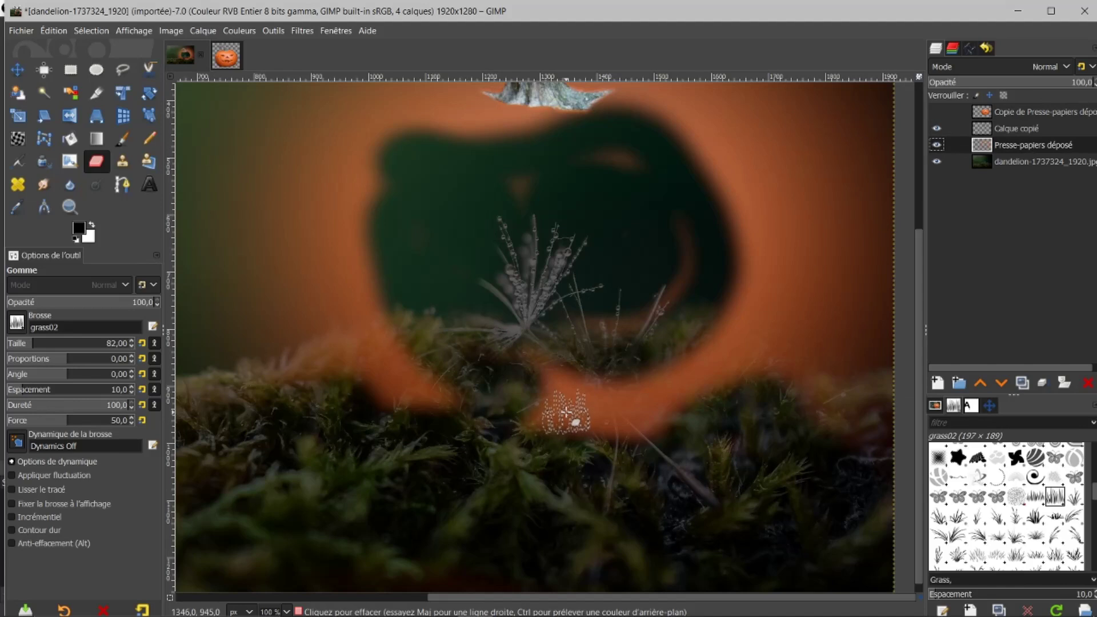
pyautogui.moveTo(578, 390)
pyautogui.mouseDown()
pyautogui.moveTo(592, 432)
pyautogui.moveTo(605, 393)
pyautogui.moveTo(628, 424)
pyautogui.moveTo(645, 384)
pyautogui.moveTo(661, 415)
pyautogui.moveTo(669, 364)
pyautogui.moveTo(686, 410)
pyautogui.moveTo(684, 358)
pyautogui.moveTo(702, 397)
pyautogui.moveTo(690, 363)
pyautogui.moveTo(659, 405)
pyautogui.moveTo(549, 361)
pyautogui.moveTo(525, 436)
pyautogui.moveTo(538, 405)
pyautogui.moveTo(518, 426)
pyautogui.moveTo(485, 412)
pyautogui.moveTo(492, 396)
pyautogui.moveTo(417, 410)
pyautogui.moveTo(424, 390)
pyautogui.moveTo(408, 385)
pyautogui.moveTo(421, 383)
pyautogui.moveTo(386, 390)
pyautogui.moveTo(407, 379)
pyautogui.moveTo(361, 378)
pyautogui.moveTo(398, 367)
pyautogui.moveTo(362, 377)
pyautogui.moveTo(403, 374)
pyautogui.moveTo(463, 404)
pyautogui.moveTo(732, 418)
pyautogui.moveTo(714, 382)
pyautogui.moveTo(732, 397)
pyautogui.moveTo(706, 366)
pyautogui.moveTo(644, 374)
pyautogui.moveTo(650, 361)
pyautogui.moveTo(616, 328)
pyautogui.moveTo(558, 358)
pyautogui.moveTo(571, 354)
pyautogui.moveTo(530, 347)
pyautogui.moveTo(529, 374)
pyautogui.moveTo(638, 327)
pyautogui.moveTo(688, 259)
pyautogui.moveTo(644, 172)
pyautogui.moveTo(612, 163)
pyautogui.moveTo(572, 170)
pyautogui.moveTo(515, 205)
pyautogui.moveTo(600, 260)
pyautogui.moveTo(544, 484)
pyautogui.moveTo(583, 410)
pyautogui.moveTo(595, 436)
pyautogui.moveTo(731, 357)
pyautogui.mouseUp()
pyautogui.keyDown('shift'); pyautogui.click(936, 145); pyautogui.keyUp('shift')
pyautogui.keyDown('shift'); pyautogui.click(936, 145); pyautogui.keyUp('shift')
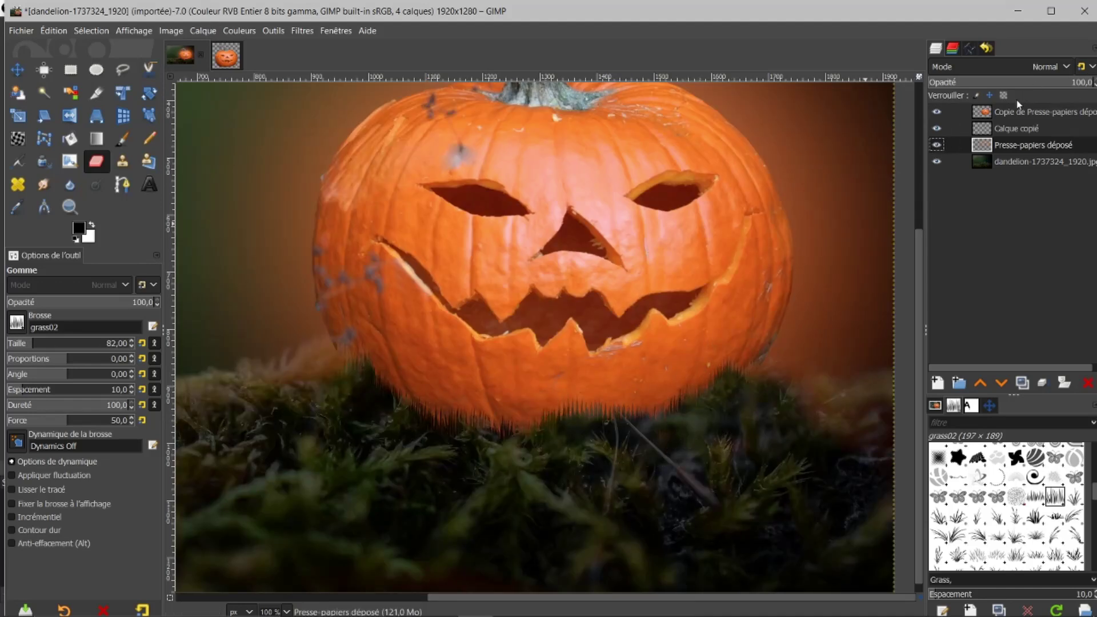
# Step: Touch up the pumpkin layer's lower-left edge with the grass02 eraser and check the whole composition
pyautogui.click(1004, 114)
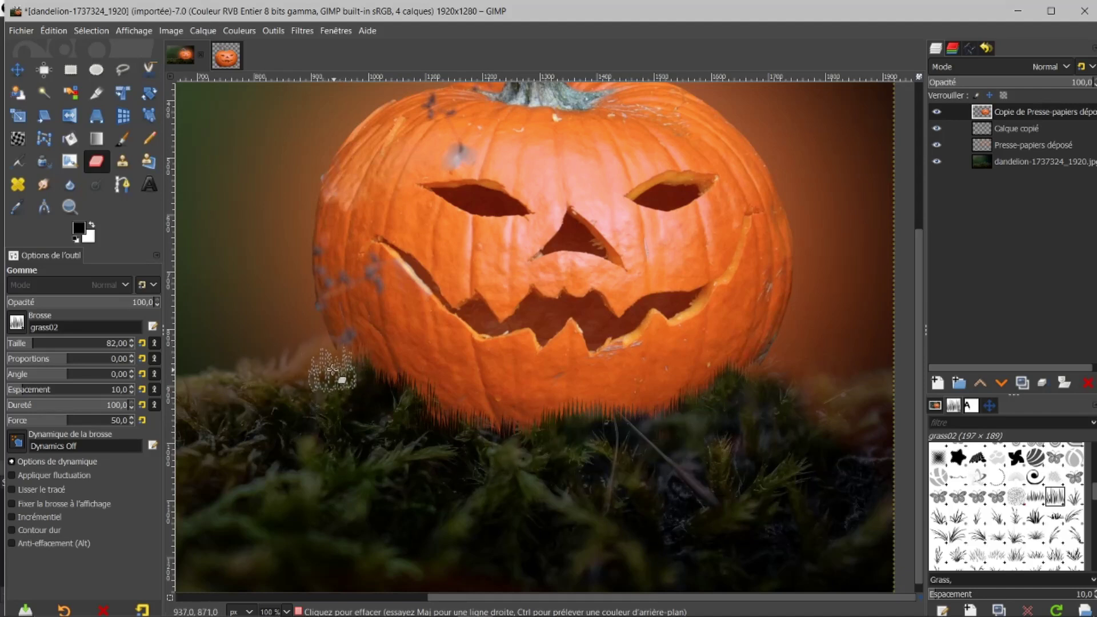
pyautogui.keyDown('ctrl'); pyautogui.scroll(-1, 627, 424); pyautogui.keyUp('ctrl')
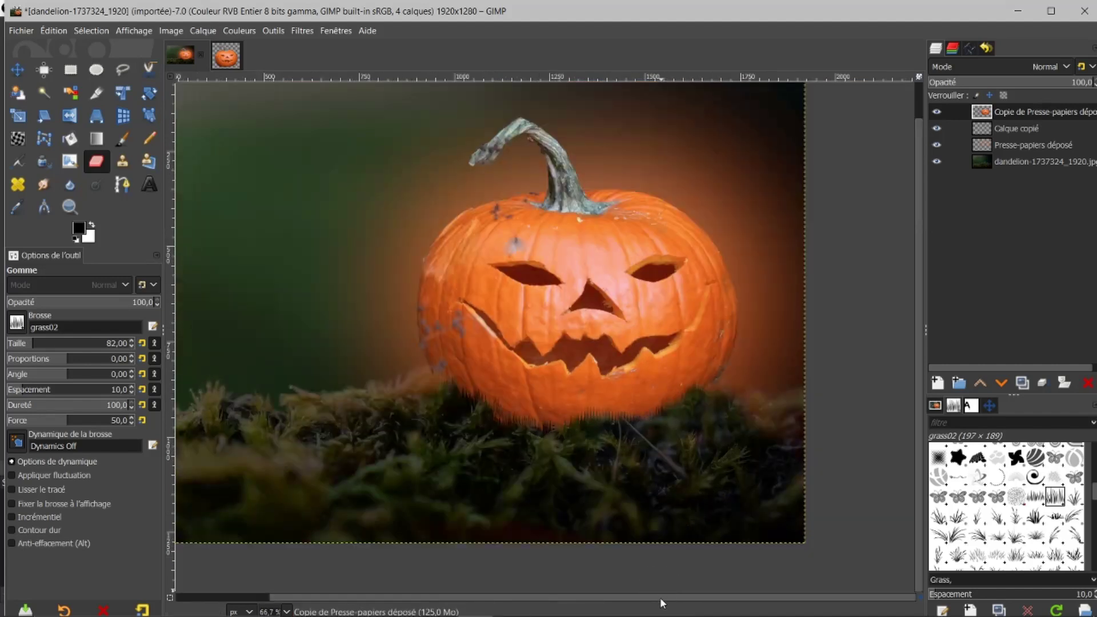
pyautogui.moveTo(657, 598); pyautogui.dragTo(584, 571)
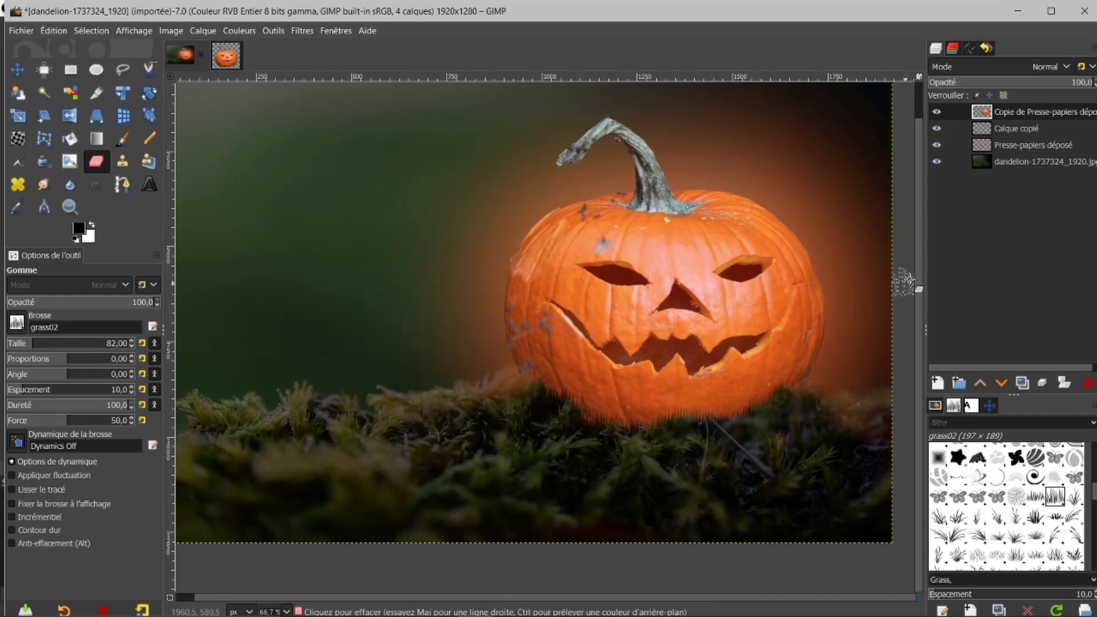
pyautogui.scroll(1, 922, 257)
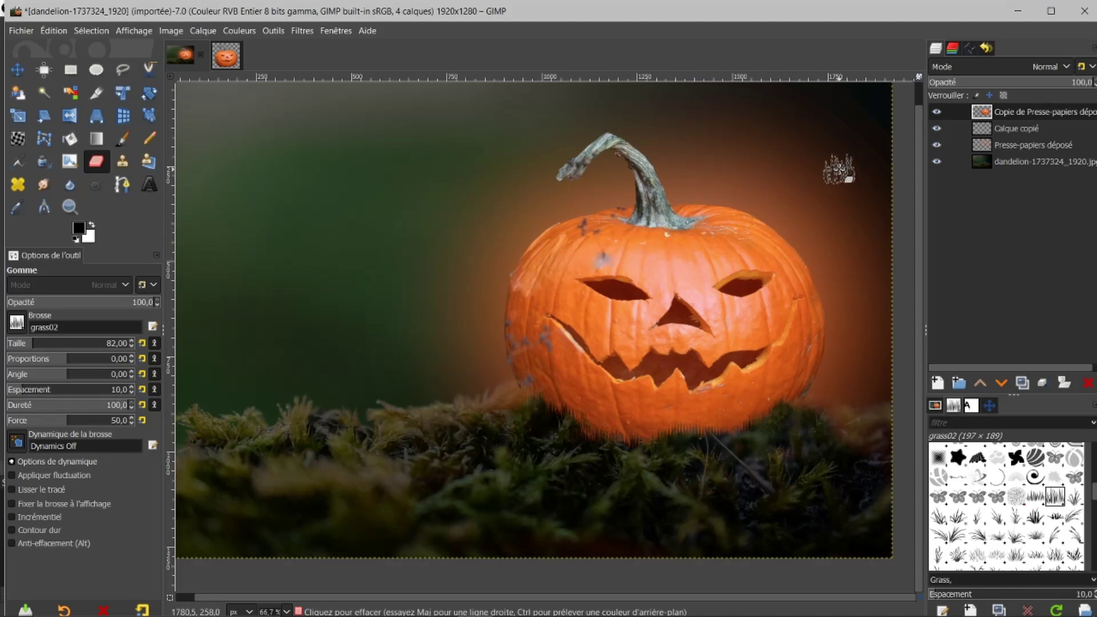
# Step: Create a selection from the pumpkin layer's alpha, shrink it by 10 px and invert it
pyautogui.rightClick(1006, 114)
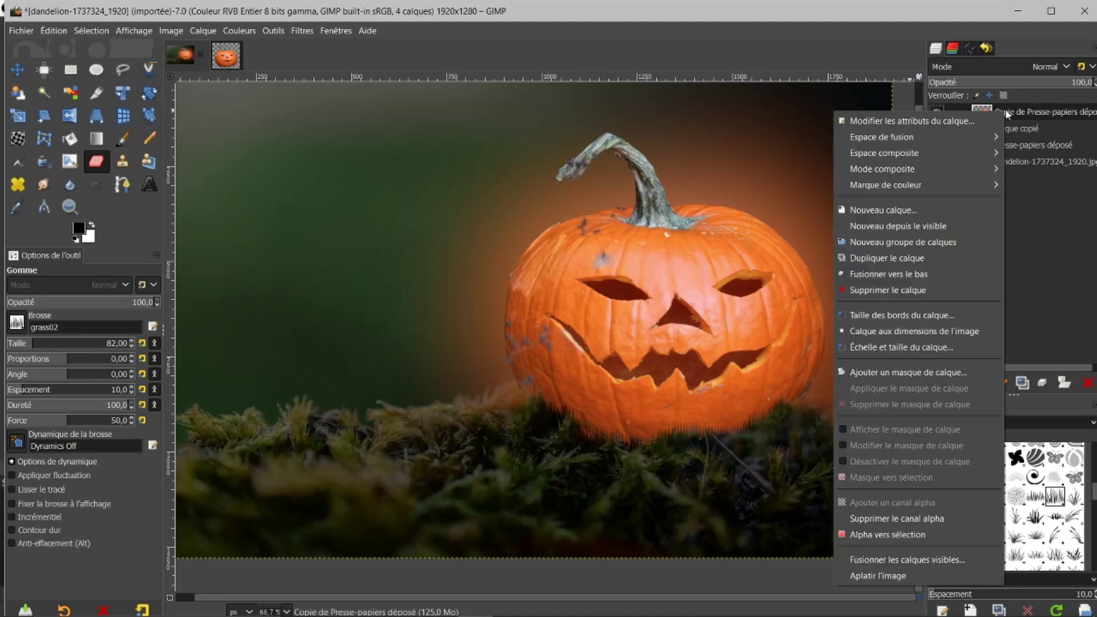
pyautogui.click(885, 534)
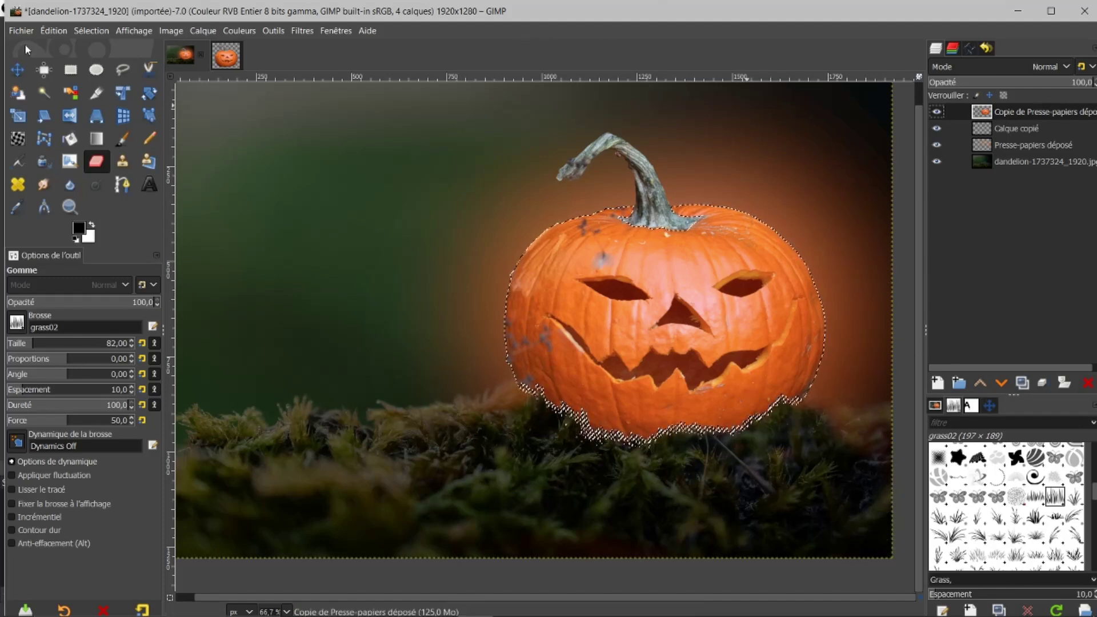
pyautogui.click(91, 31)
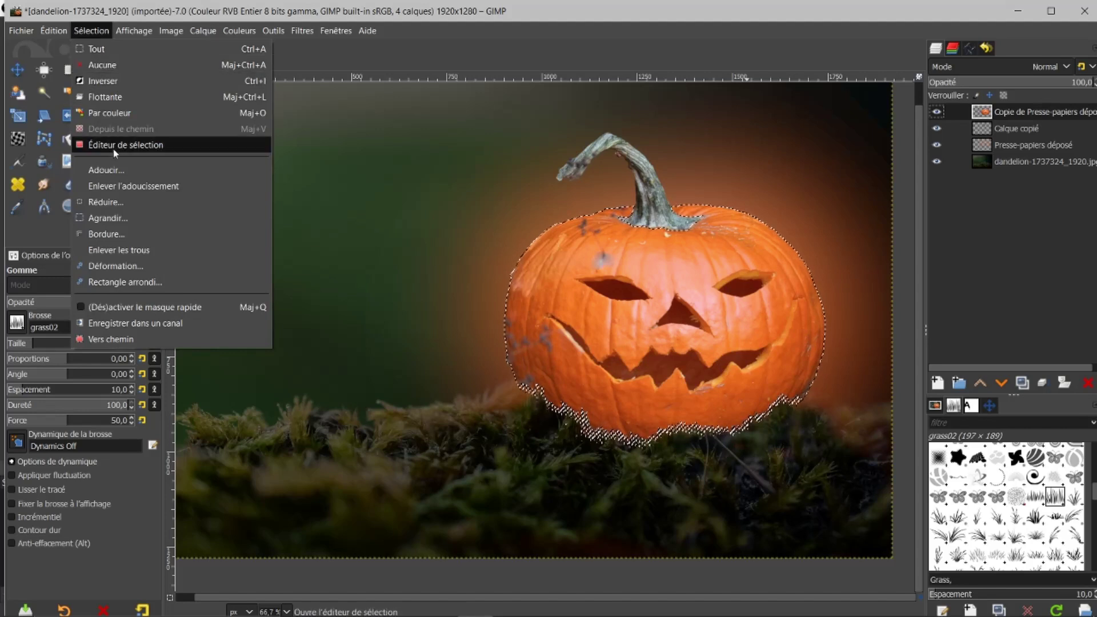
pyautogui.click(105, 201)
pyautogui.write('10')
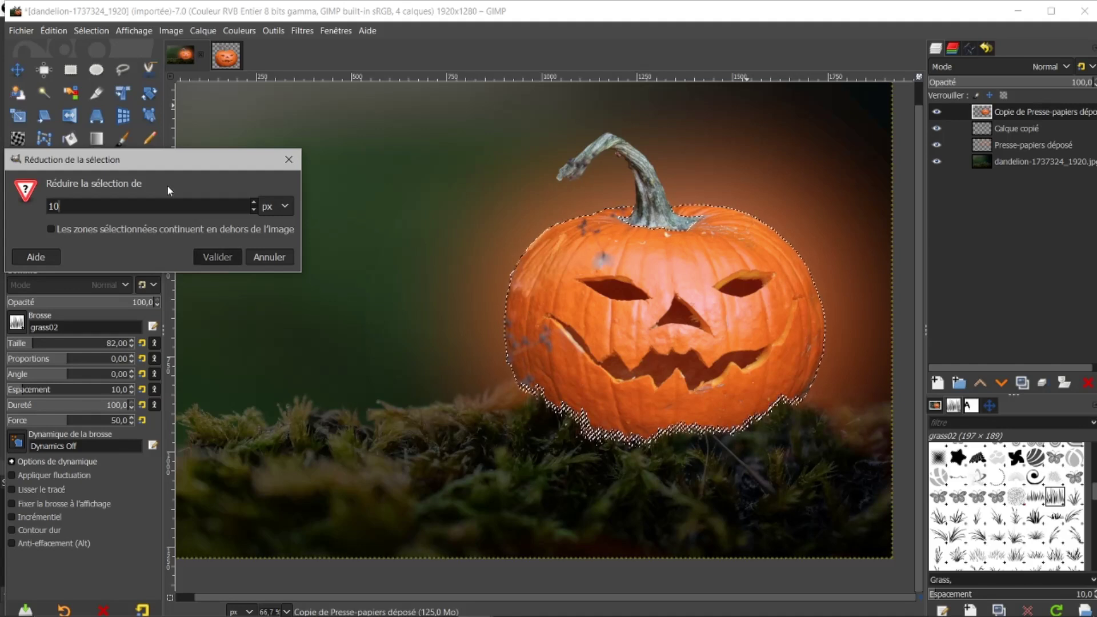
pyautogui.press('Return')
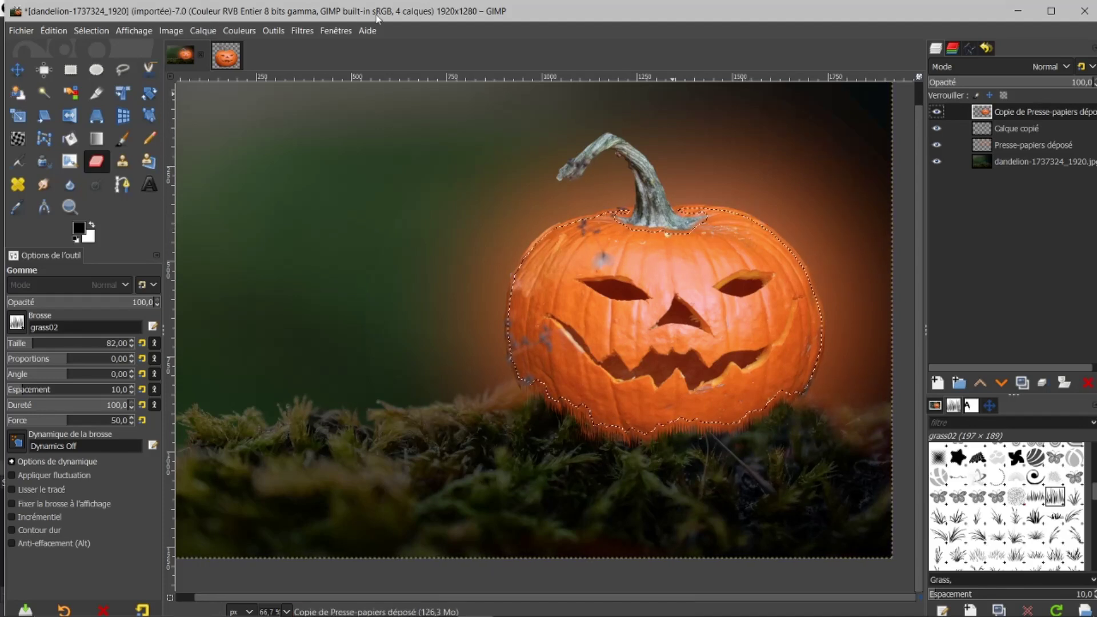
# Step: Apply a Gaussian blur of 4.07 in X and Y to the selected pumpkin edge band and clear the selection
pyautogui.click(300, 32)
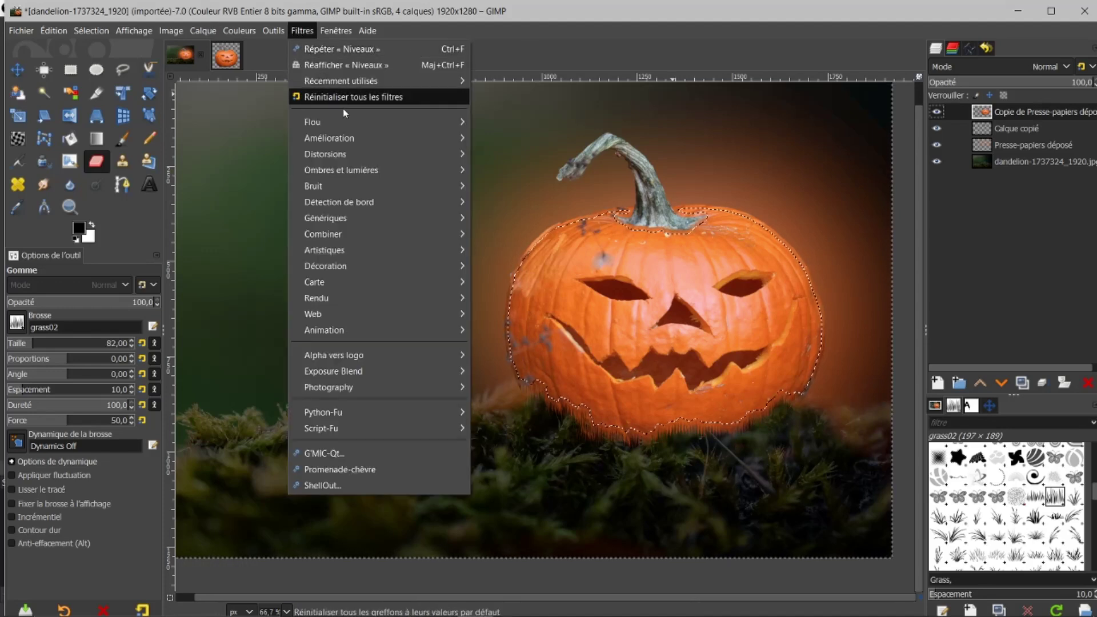
pyautogui.moveTo(345, 125)
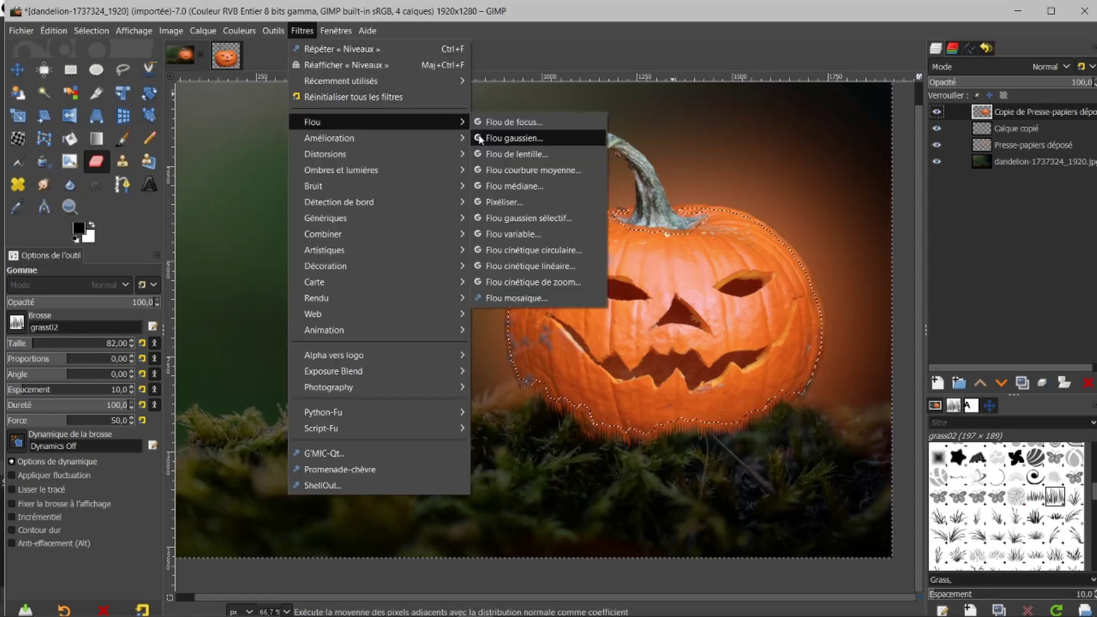
pyautogui.click(493, 137)
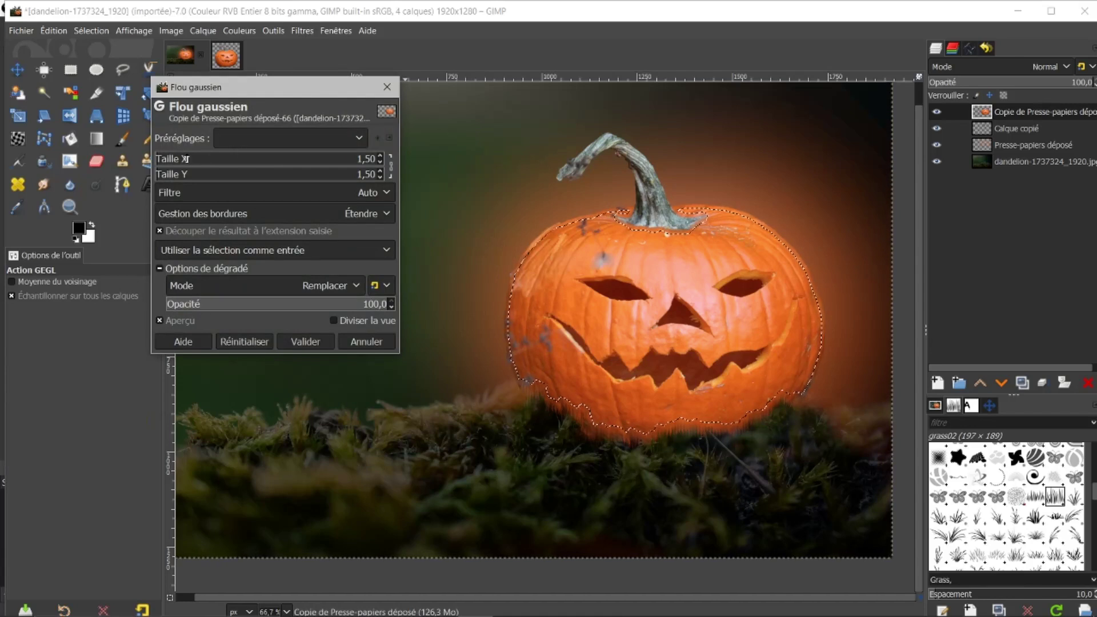
pyautogui.moveTo(161, 160)
pyautogui.mouseDown()
pyautogui.moveTo(192, 159)
pyautogui.moveTo(165, 151)
pyautogui.mouseUp()
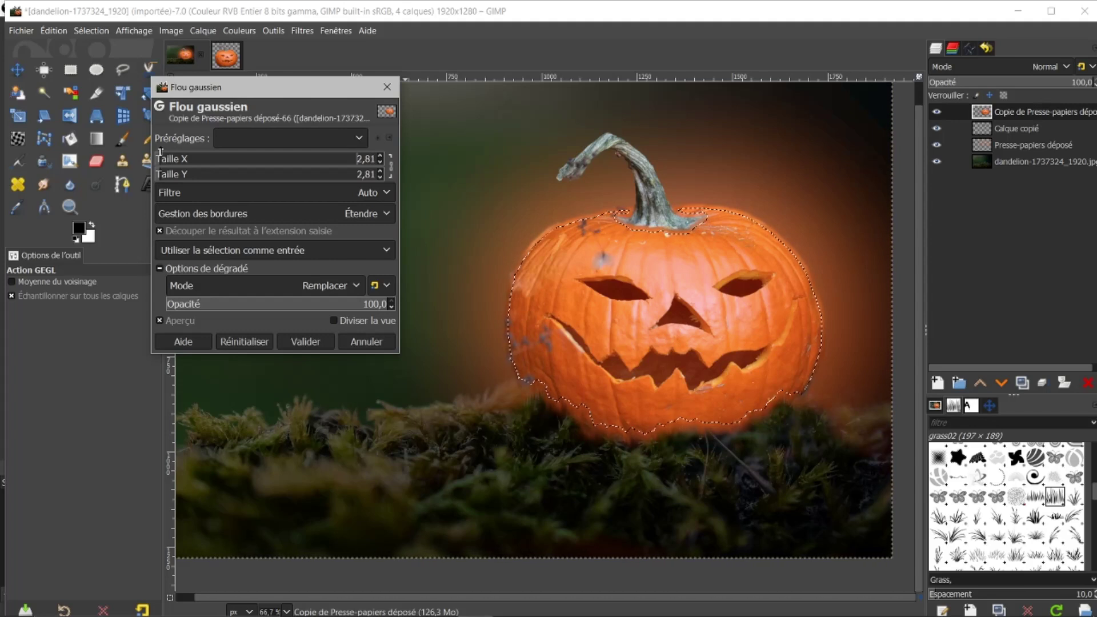
pyautogui.moveTo(164, 153); pyautogui.dragTo(160, 153)
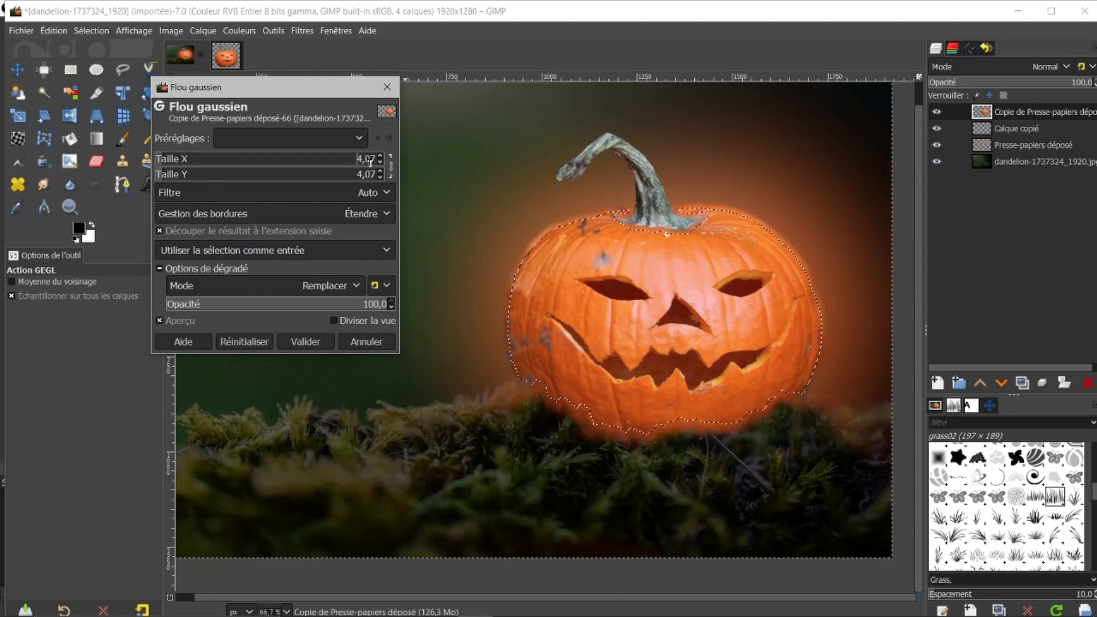
pyautogui.click(304, 341)
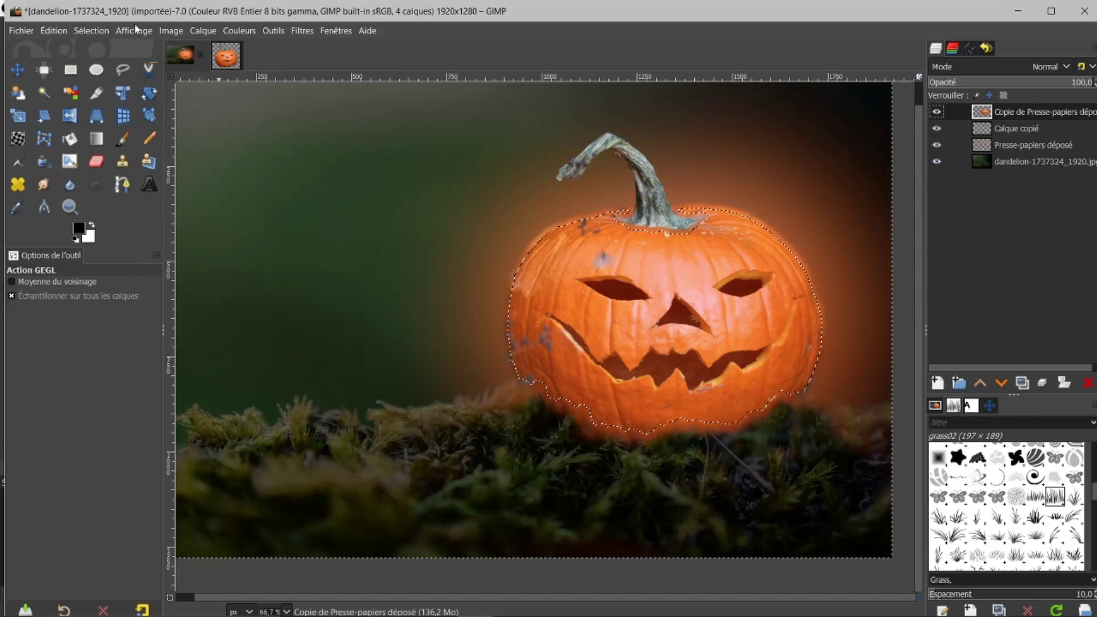
pyautogui.click(84, 34)
pyautogui.click(111, 66)
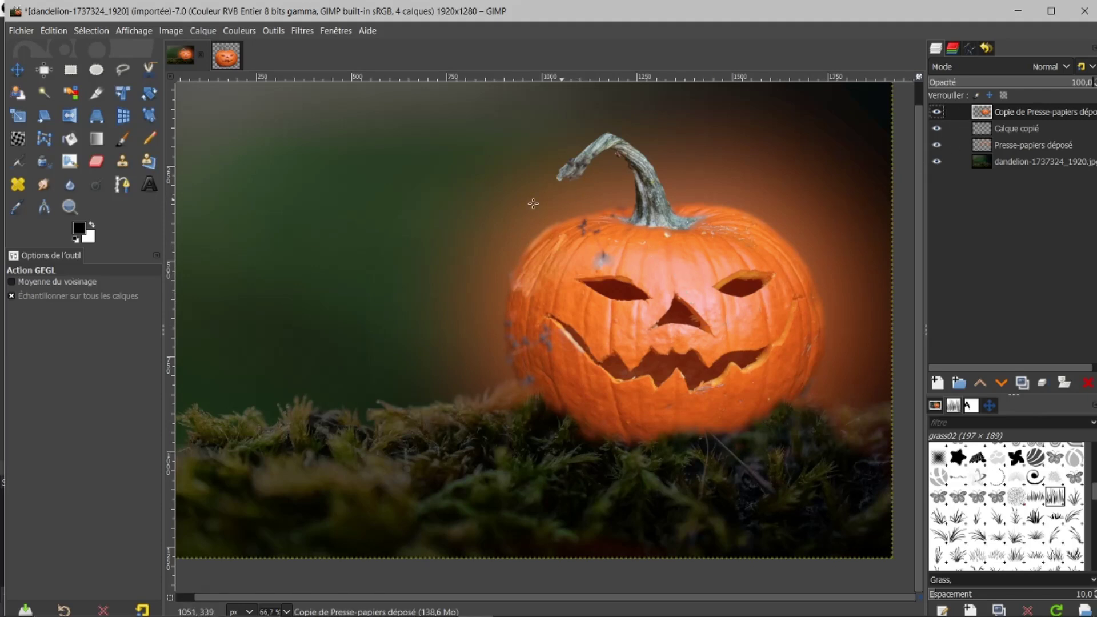
# Step: Sharpen the pumpkin layer with an unsharp mask of radius 4.169 and amount 0.888, and check the whole composition
pyautogui.click(301, 31)
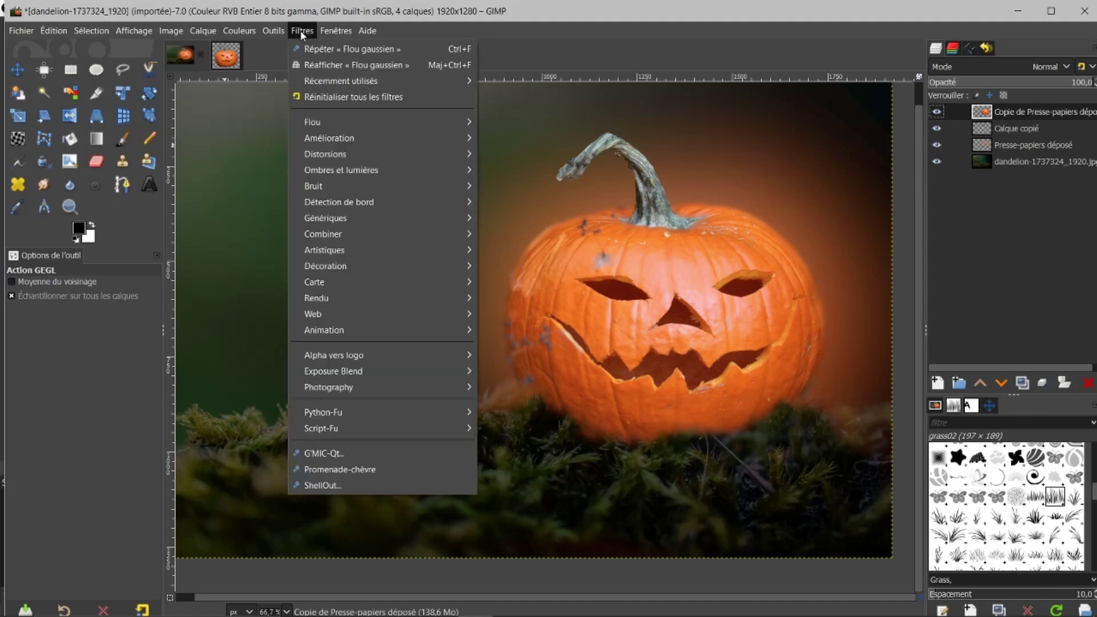
pyautogui.moveTo(273, 31)
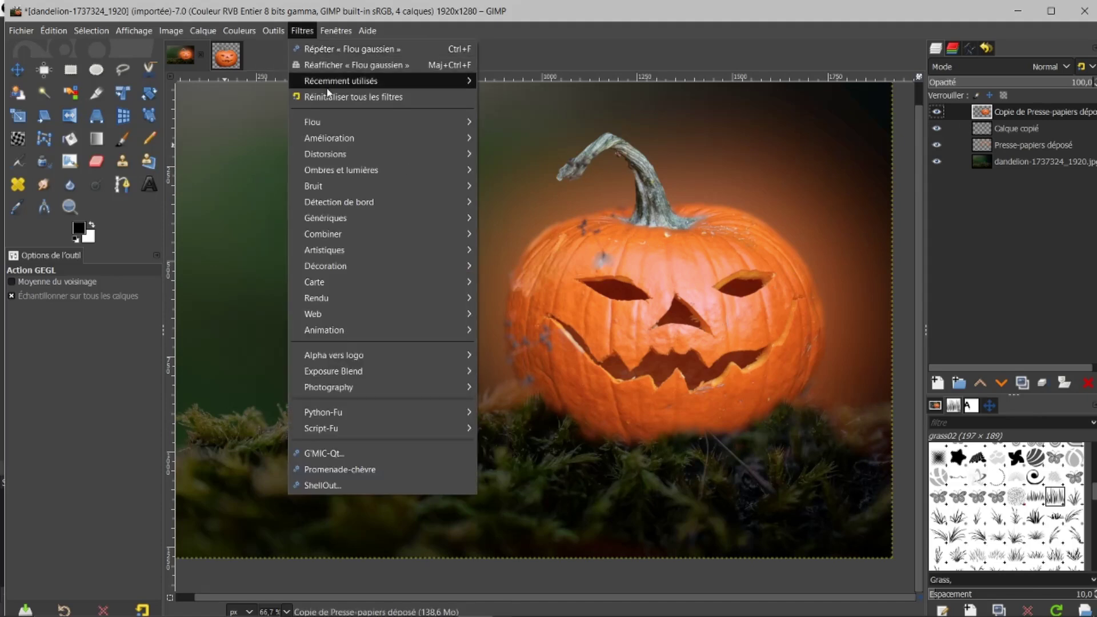
pyautogui.moveTo(362, 139)
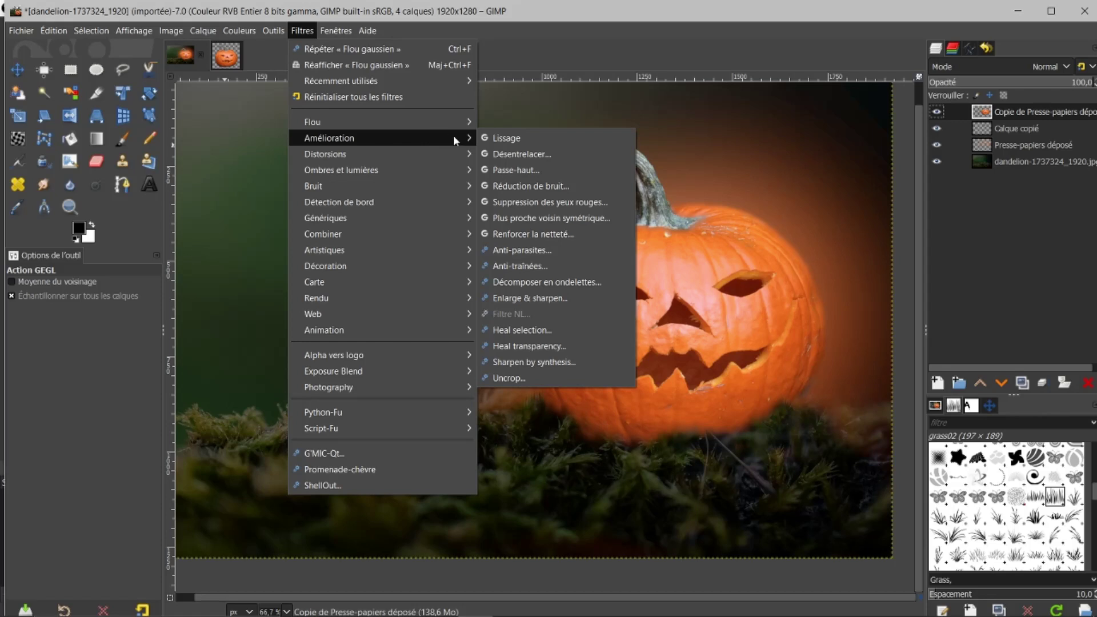
pyautogui.click(528, 234)
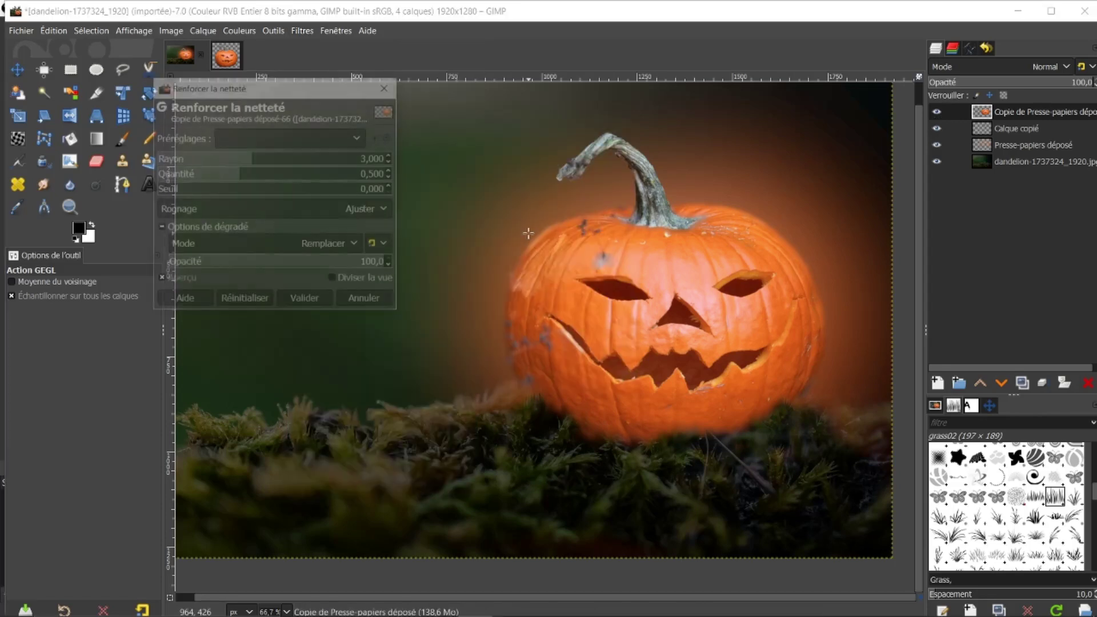
pyautogui.moveTo(241, 177); pyautogui.dragTo(266, 176)
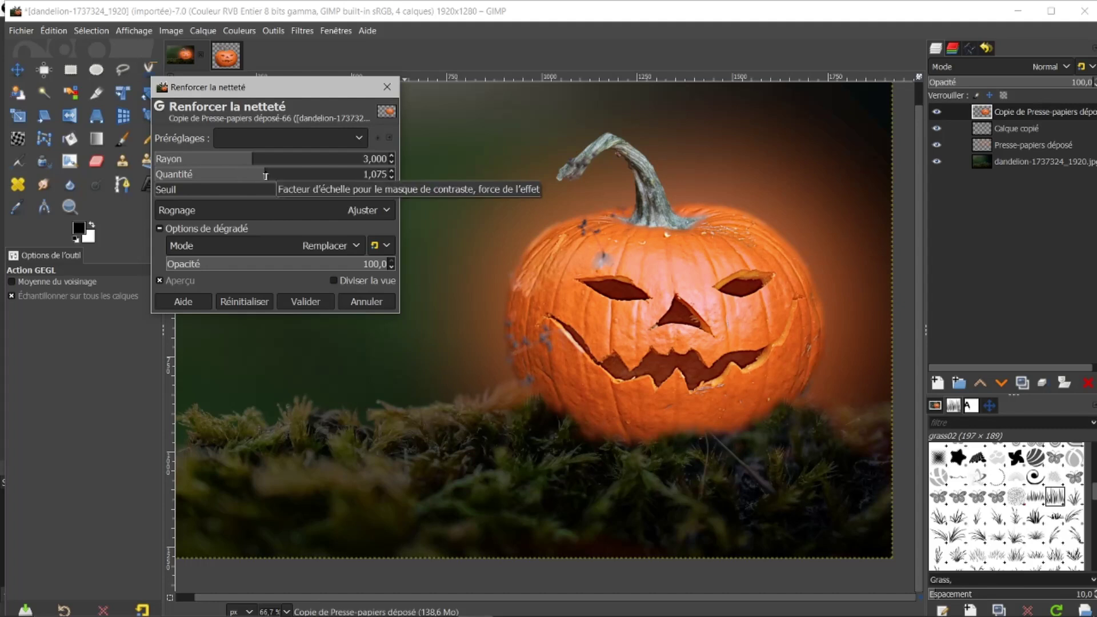
pyautogui.click(257, 159)
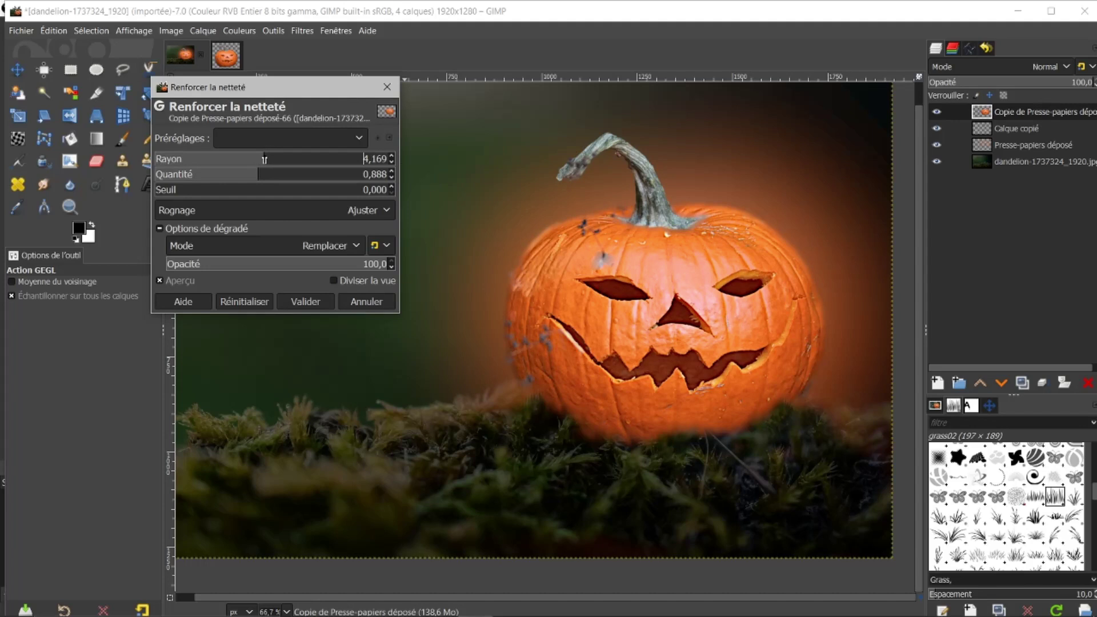
pyautogui.click(313, 302)
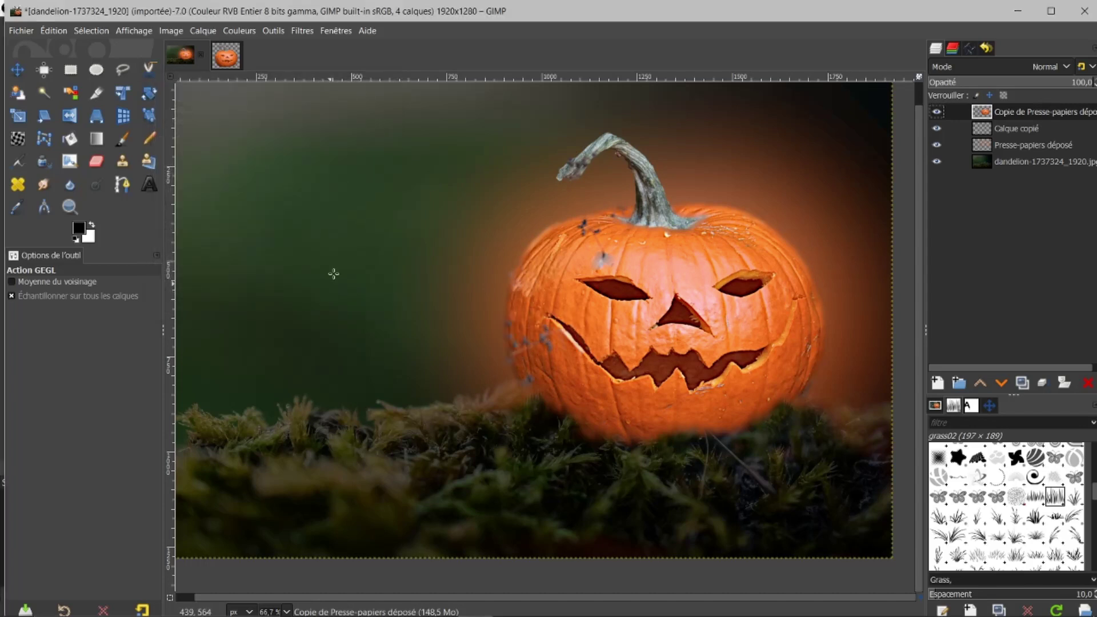
pyautogui.scroll(-1, 429, 314)
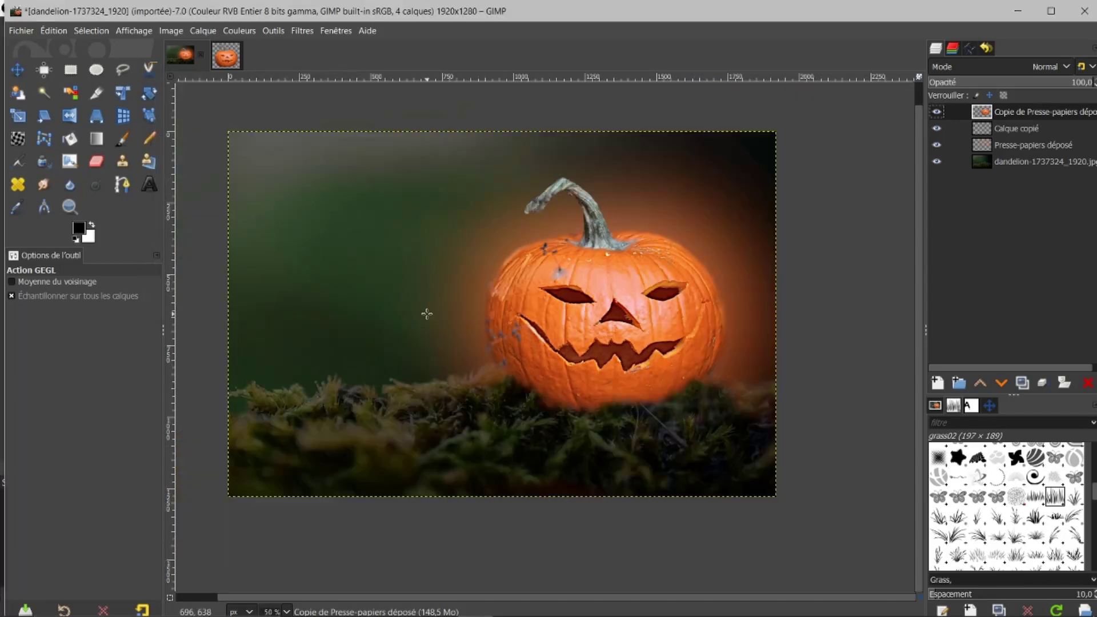
pyautogui.scroll(1, 427, 313)
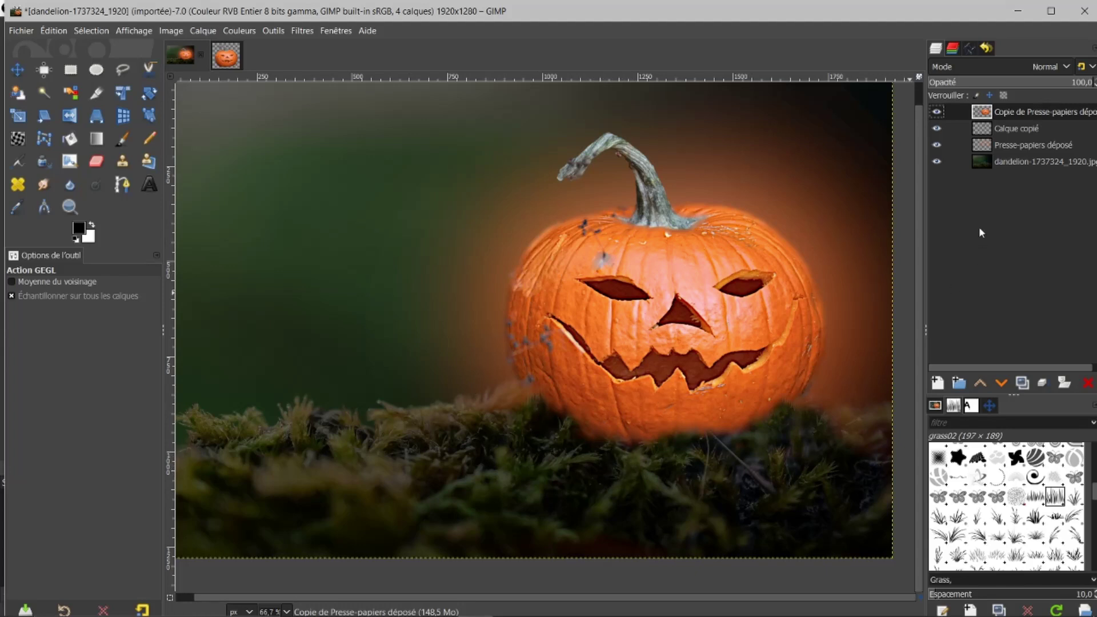
# Step: Duplicate the dandelion background layer and colorize the copy with an orange sampled from the pumpkin, hue 0.0660, saturation 0.9352, lightness 0.153
pyautogui.click(985, 164)
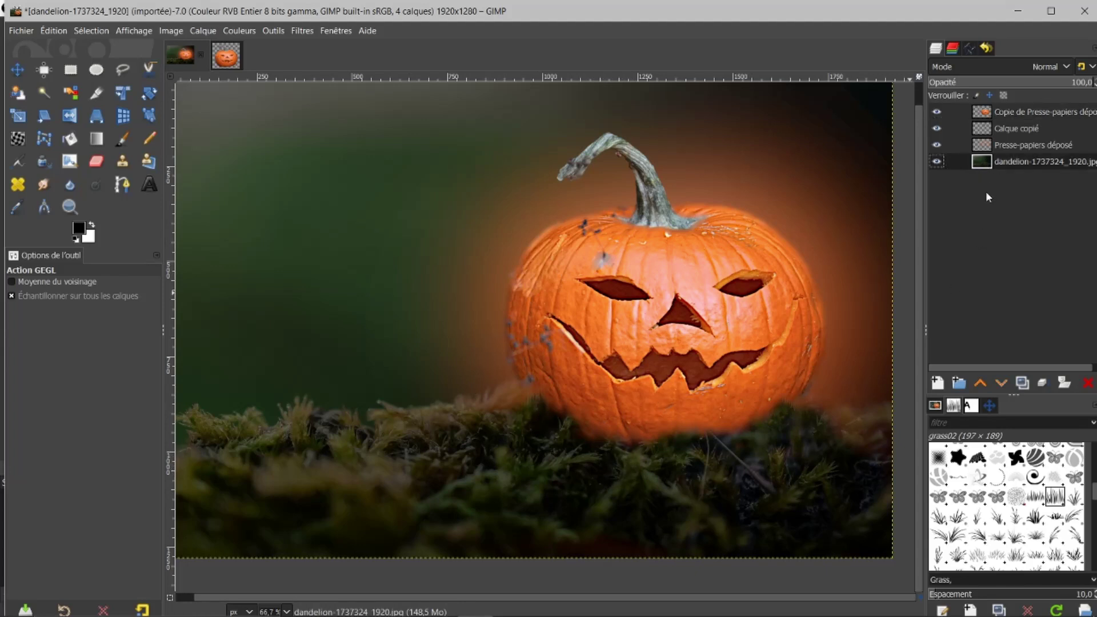
pyautogui.click(1022, 382)
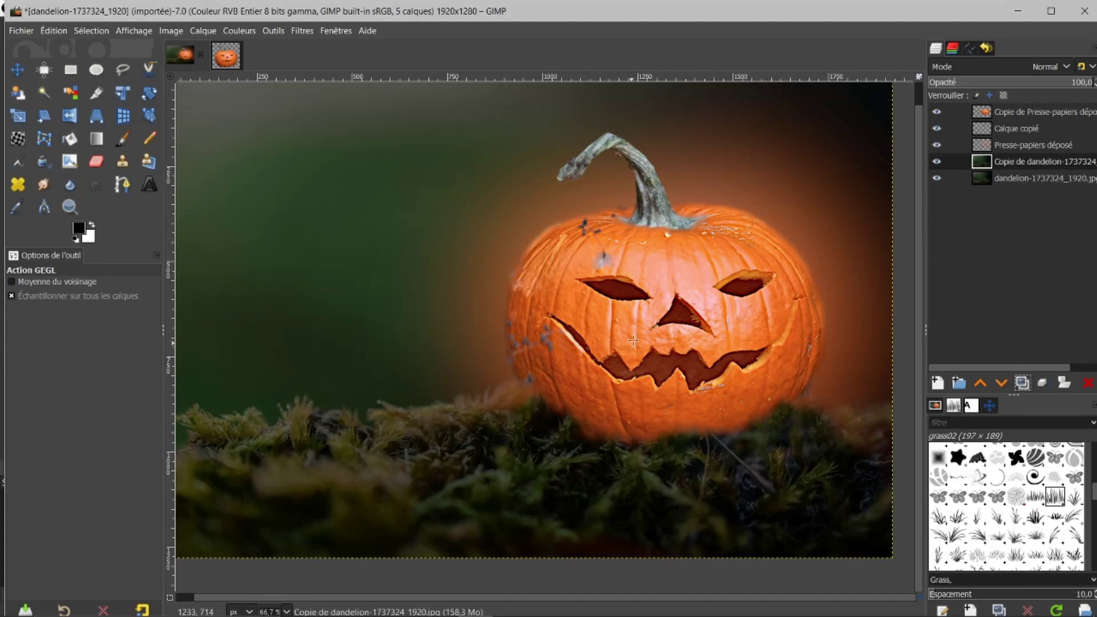
pyautogui.click(239, 31)
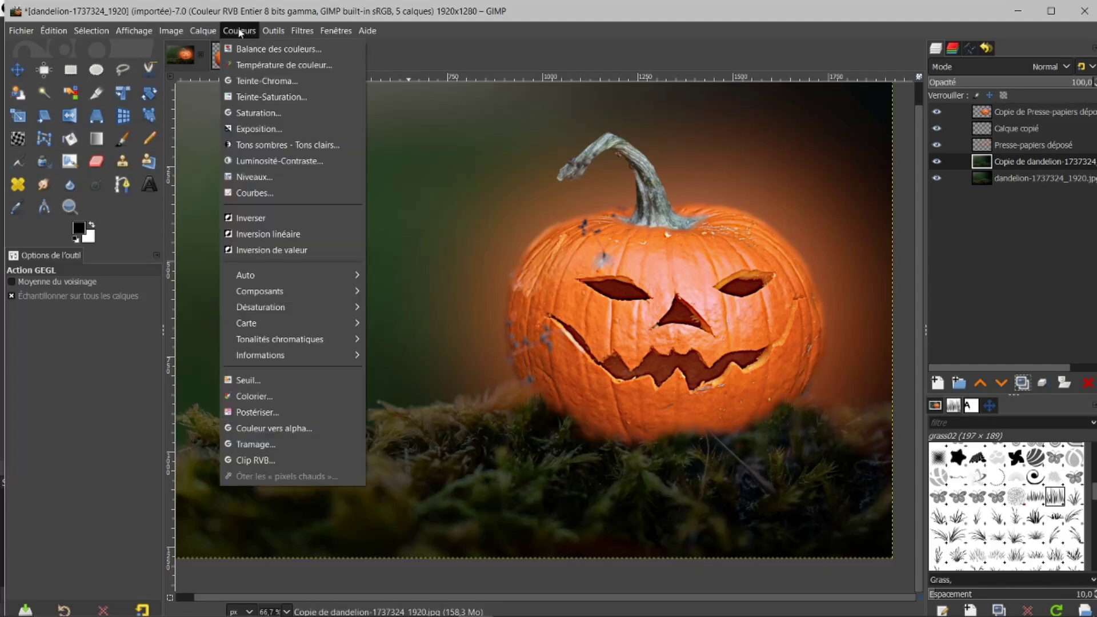
pyautogui.click(256, 398)
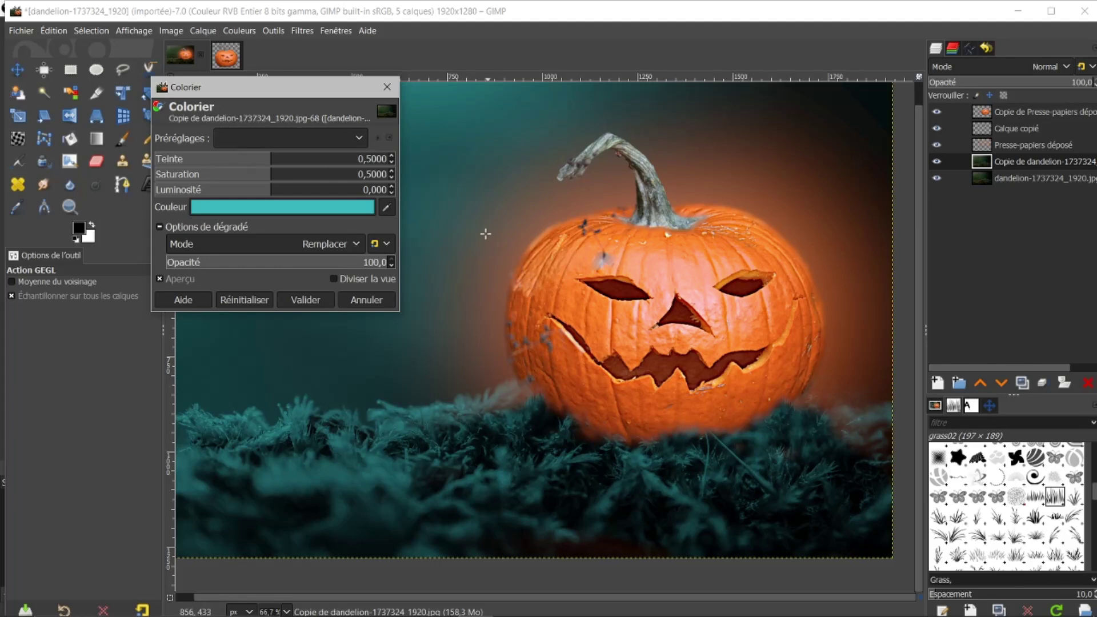
pyautogui.click(384, 209)
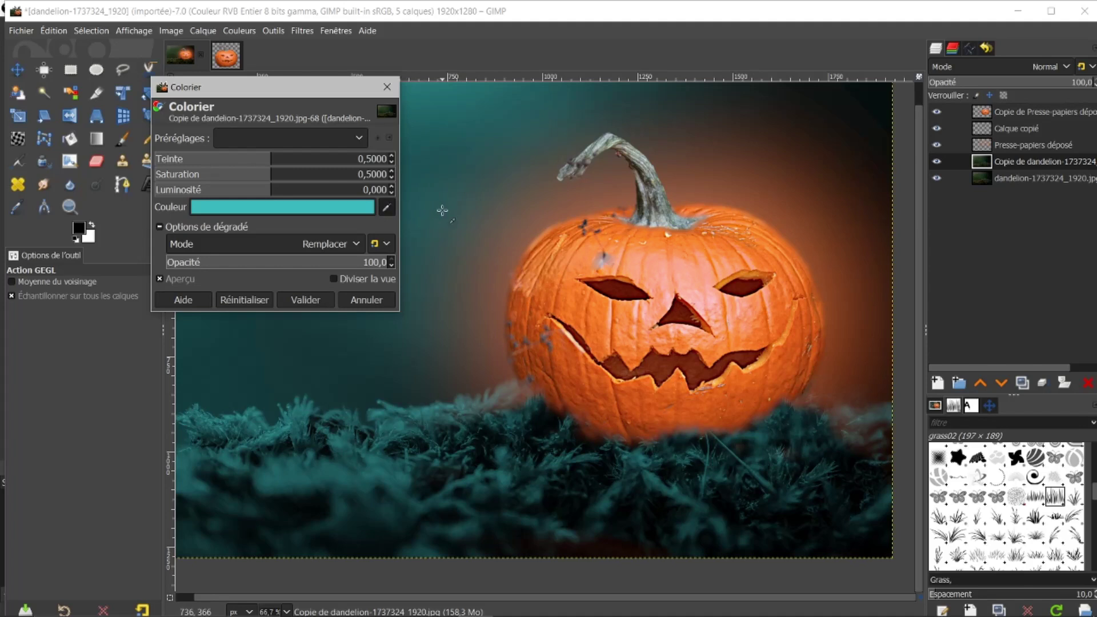
pyautogui.click(573, 271)
pyautogui.click(555, 290)
pyautogui.moveTo(556, 290); pyautogui.dragTo(569, 286)
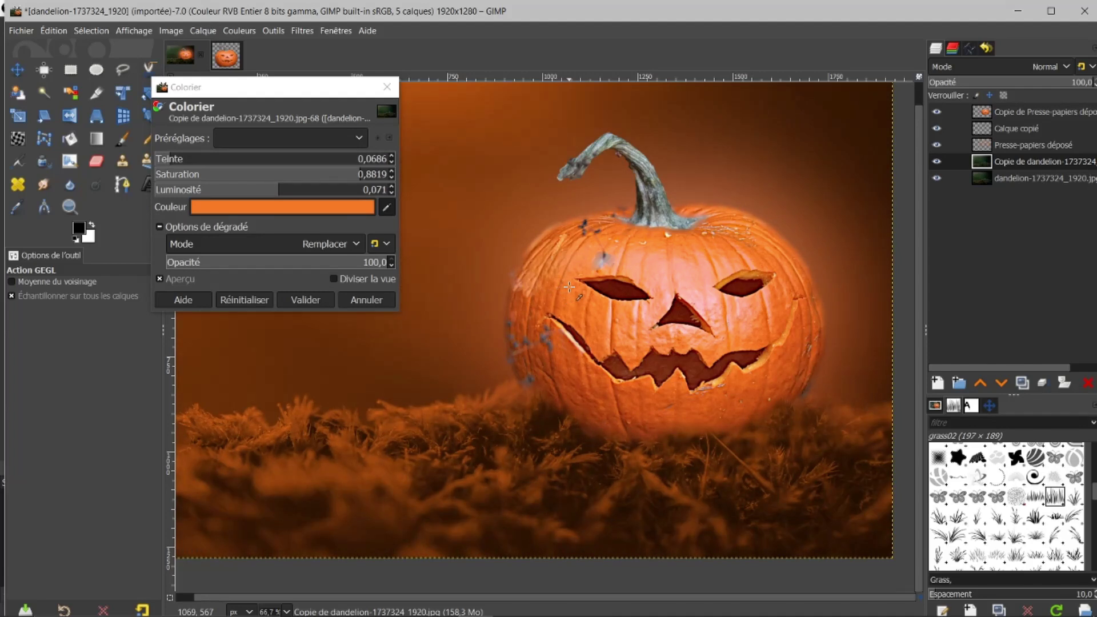
pyautogui.moveTo(568, 287); pyautogui.dragTo(574, 284)
pyautogui.moveTo(574, 285); pyautogui.dragTo(569, 284)
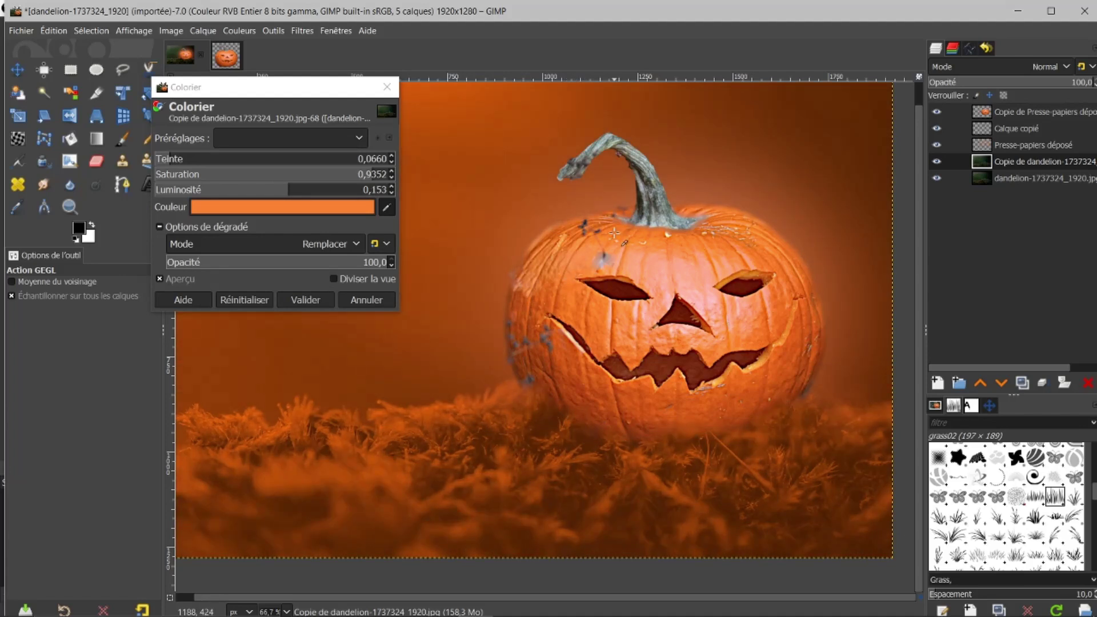
pyautogui.click(304, 301)
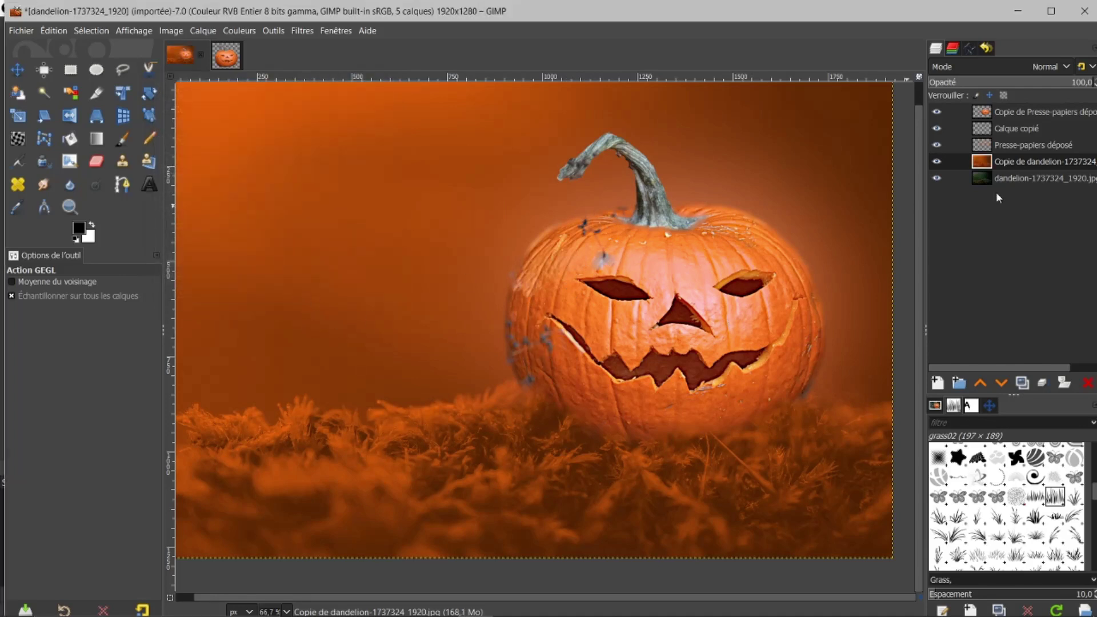
# Step: Add a black, fully transparent layer mask to the orange background copy
pyautogui.rightClick(1012, 160)
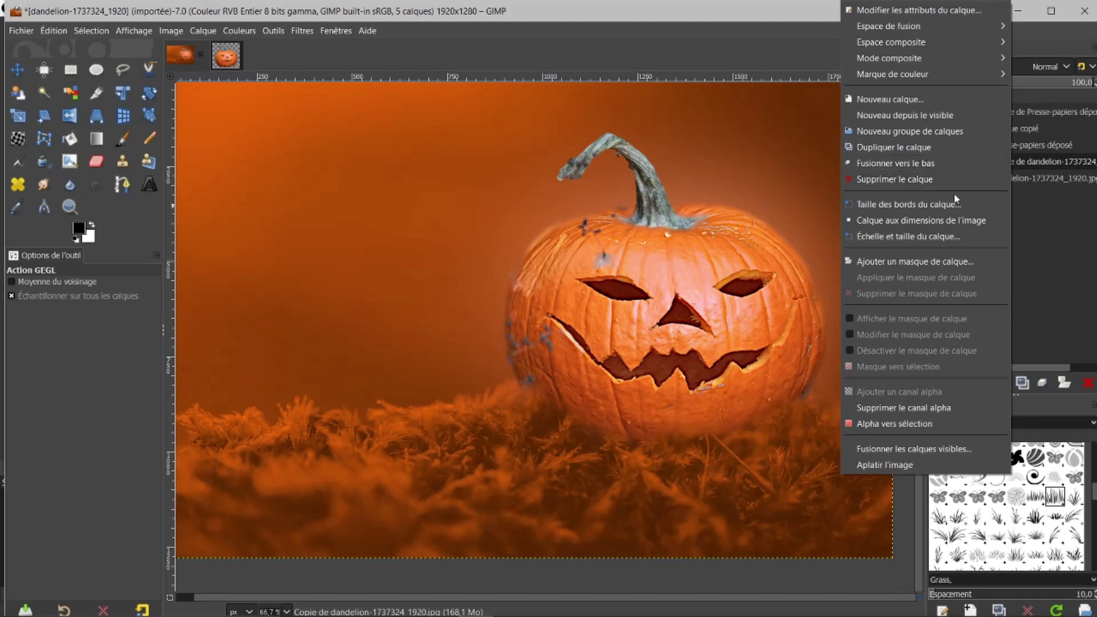
pyautogui.click(932, 260)
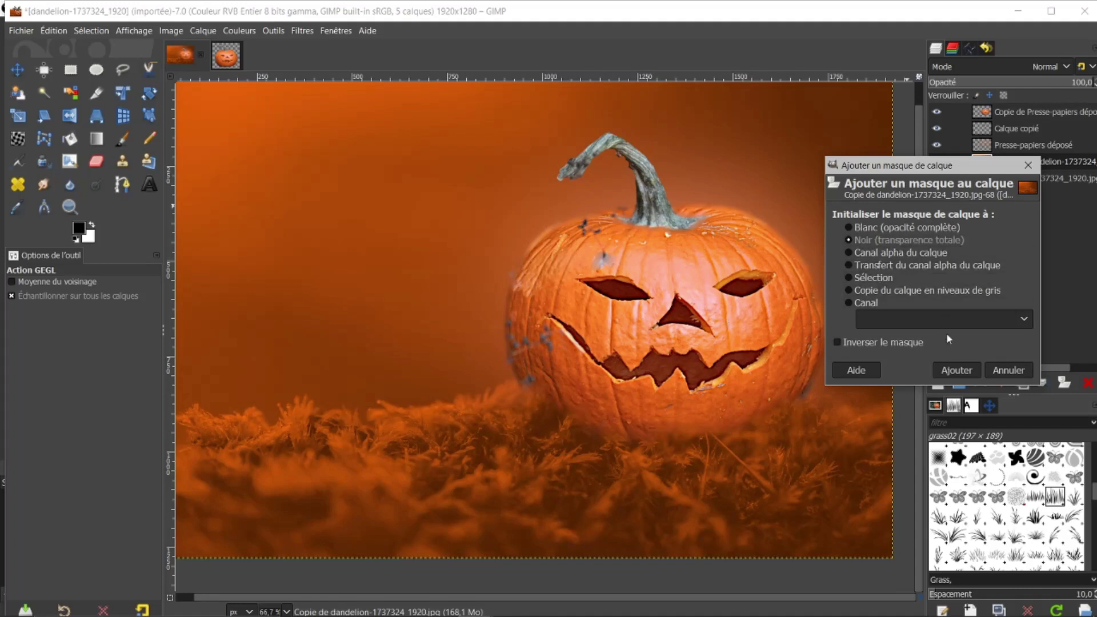
pyautogui.click(952, 371)
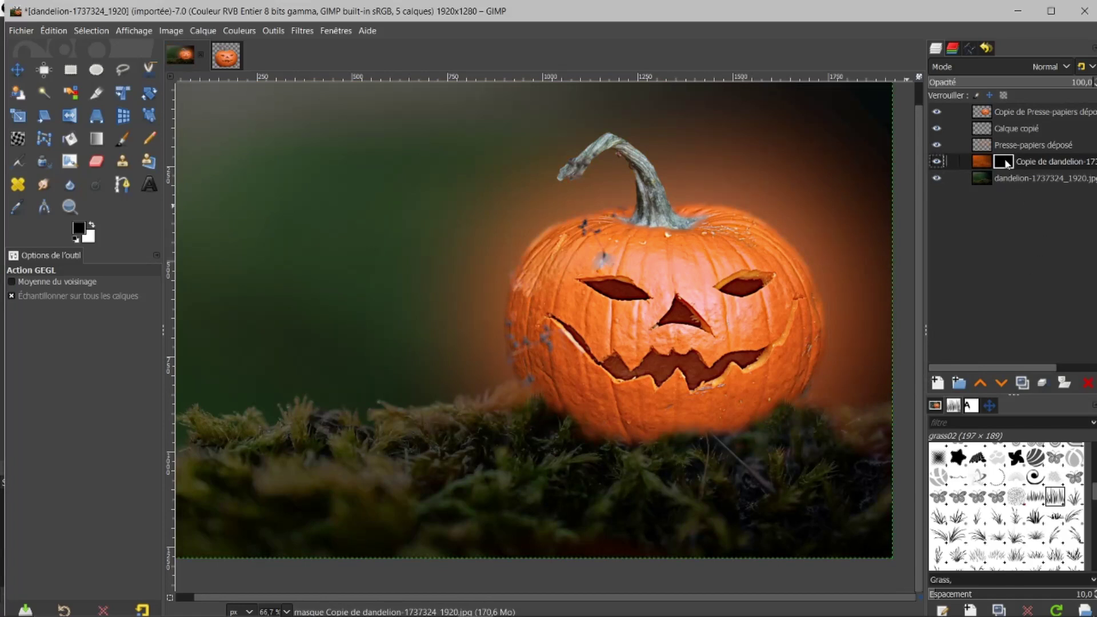
# Step: Paint white on the mask over the moss beneath the pumpkin using the Hardness 050 paintbrush at size 236 and opacity 31
pyautogui.click(122, 136)
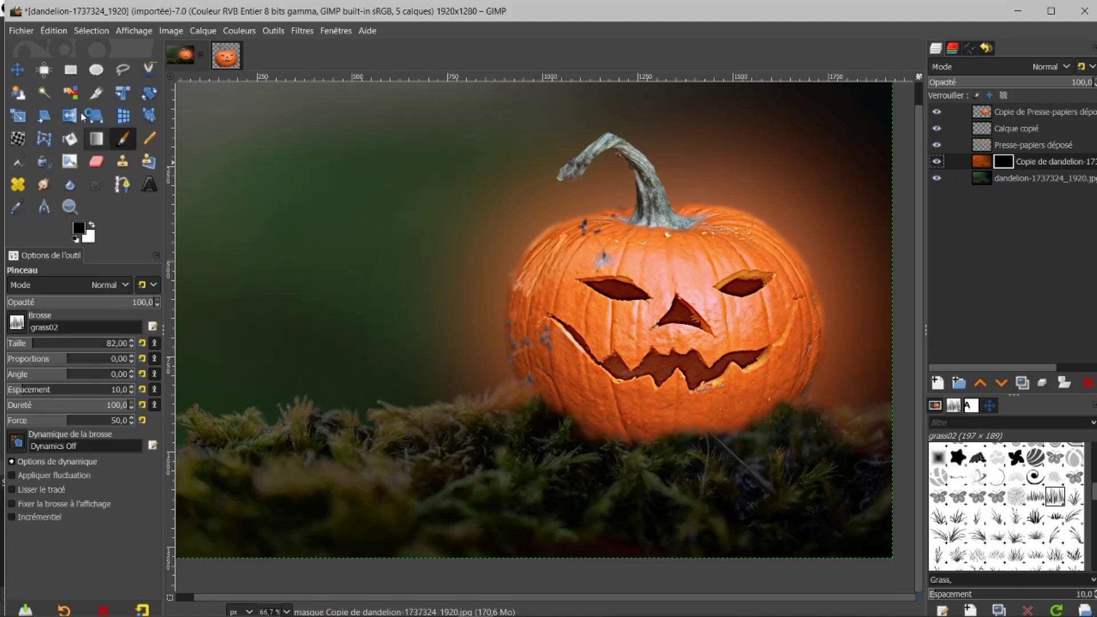
pyautogui.click(17, 323)
pyautogui.moveTo(108, 388); pyautogui.dragTo(105, 338)
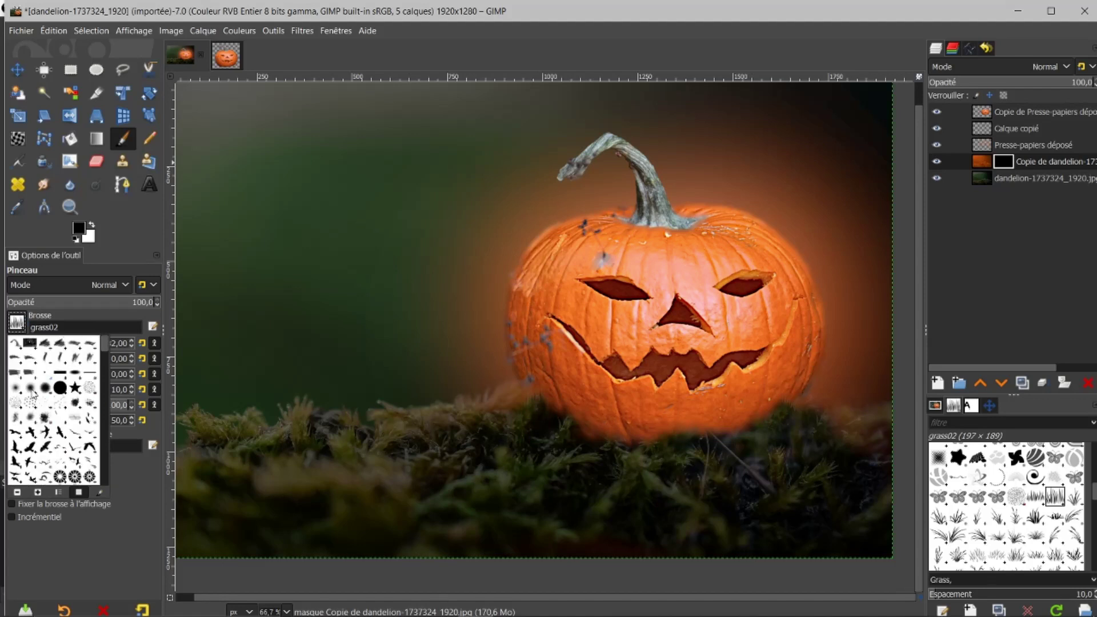
pyautogui.click(30, 389)
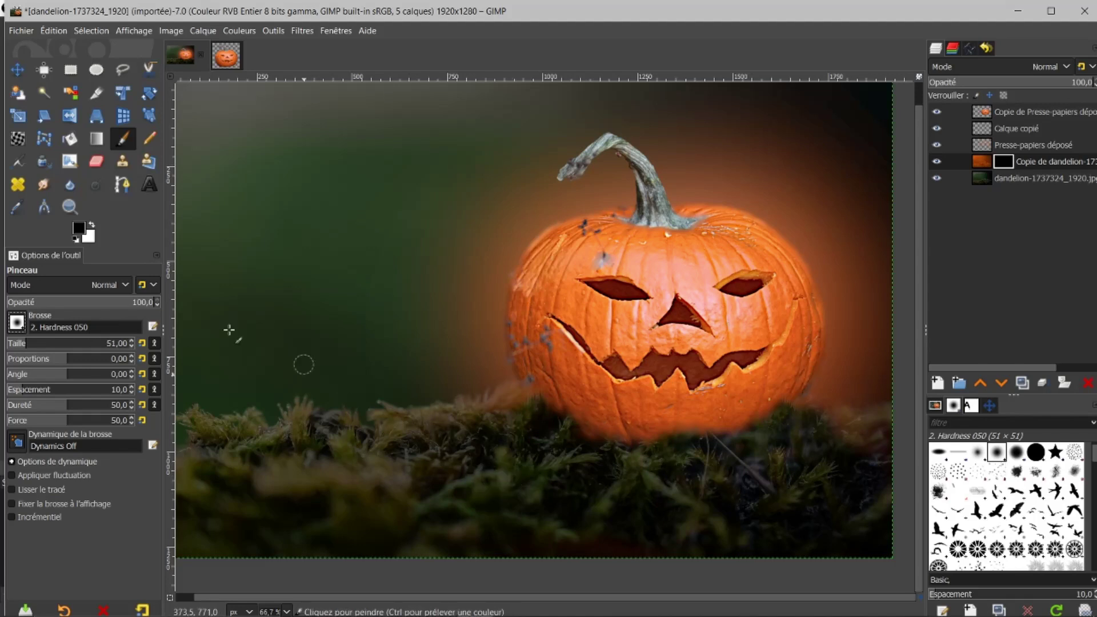
pyautogui.moveTo(43, 348); pyautogui.dragTo(57, 350)
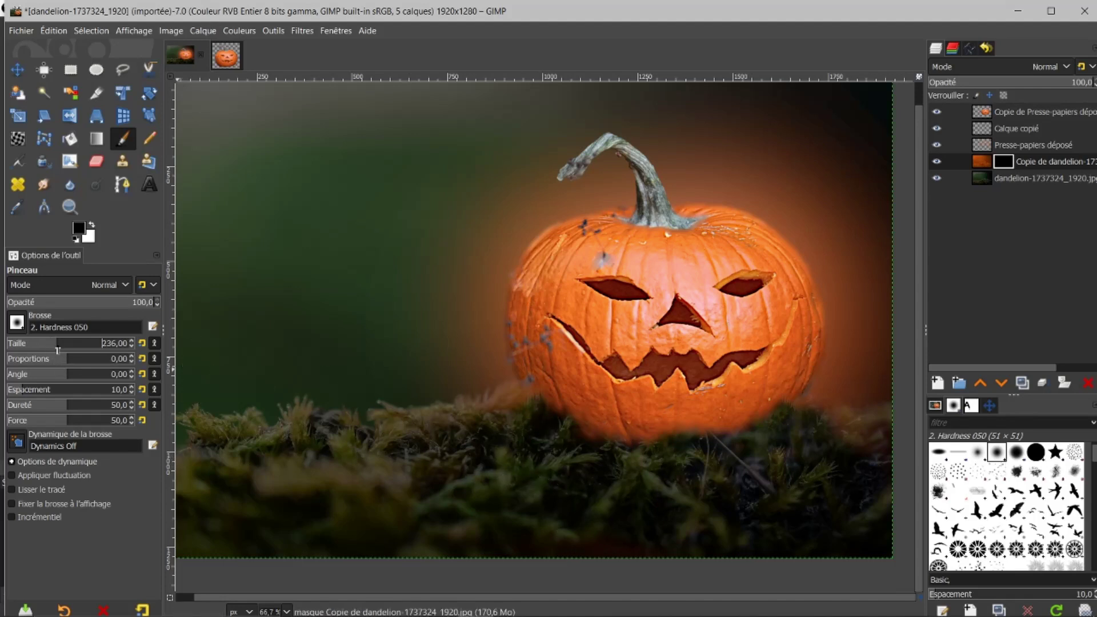
pyautogui.click(57, 303)
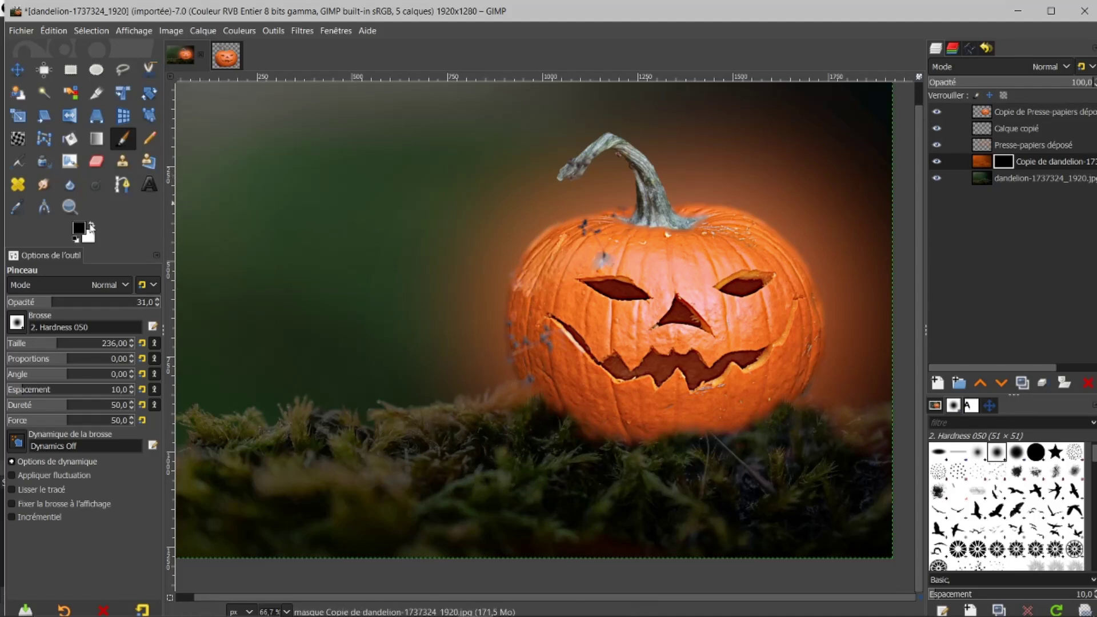
pyautogui.click(91, 226)
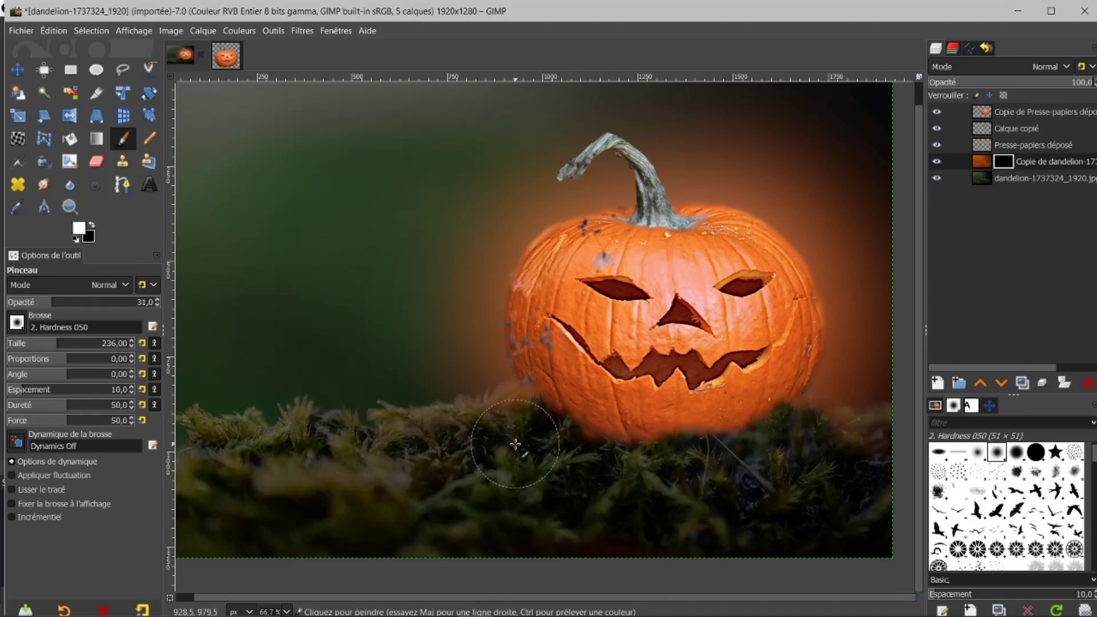
pyautogui.moveTo(531, 452)
pyautogui.mouseDown()
pyautogui.moveTo(546, 442)
pyautogui.moveTo(531, 428)
pyautogui.moveTo(445, 451)
pyautogui.moveTo(534, 461)
pyautogui.moveTo(558, 440)
pyautogui.moveTo(591, 469)
pyautogui.moveTo(665, 480)
pyautogui.moveTo(689, 462)
pyautogui.moveTo(791, 439)
pyautogui.moveTo(802, 457)
pyautogui.moveTo(832, 463)
pyautogui.moveTo(788, 471)
pyautogui.mouseUp()
pyautogui.moveTo(583, 485)
pyautogui.mouseDown()
pyautogui.moveTo(467, 469)
pyautogui.moveTo(393, 442)
pyautogui.moveTo(515, 433)
pyautogui.moveTo(541, 420)
pyautogui.moveTo(617, 458)
pyautogui.moveTo(682, 447)
pyautogui.moveTo(644, 458)
pyautogui.moveTo(782, 437)
pyautogui.moveTo(684, 439)
pyautogui.moveTo(630, 457)
pyautogui.moveTo(567, 413)
pyautogui.moveTo(617, 433)
pyautogui.moveTo(810, 435)
pyautogui.moveTo(814, 450)
pyautogui.moveTo(825, 472)
pyautogui.mouseUp()
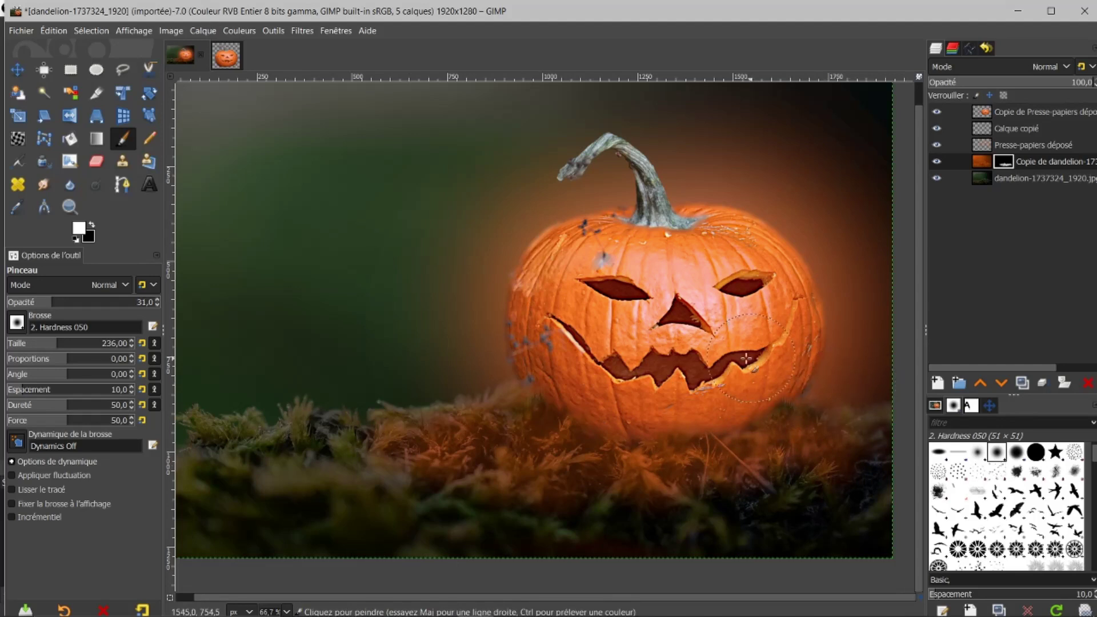
pyautogui.scroll(-1, 625, 378)
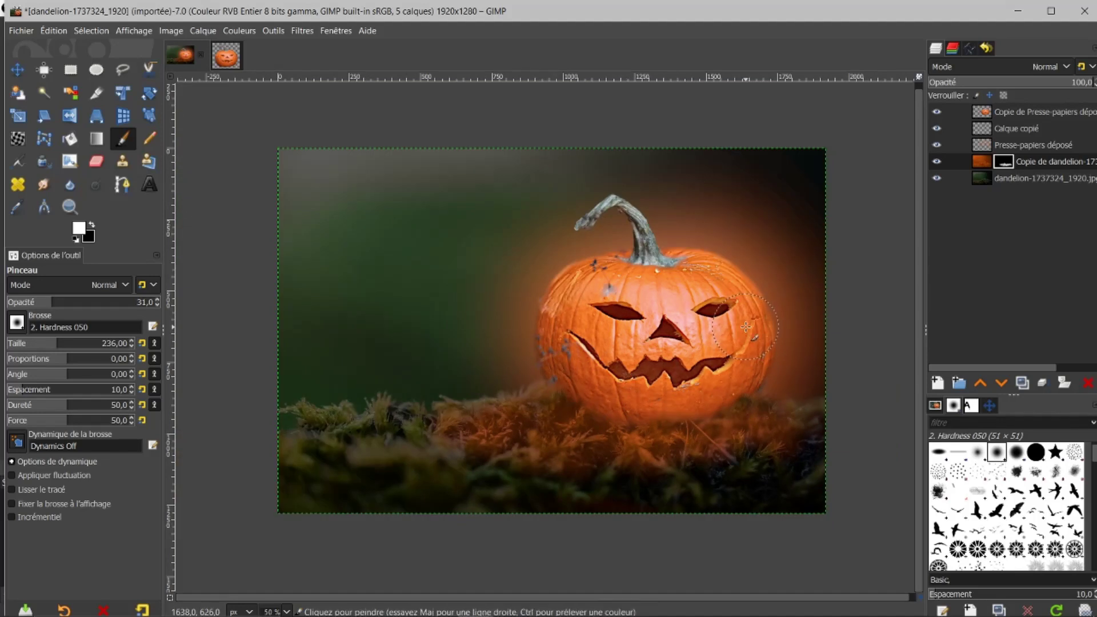
# Step: Brighten the pumpkin by duplicating its layer in Addition mode at 48.8 opacity and merging the copy down
pyautogui.click(1019, 114)
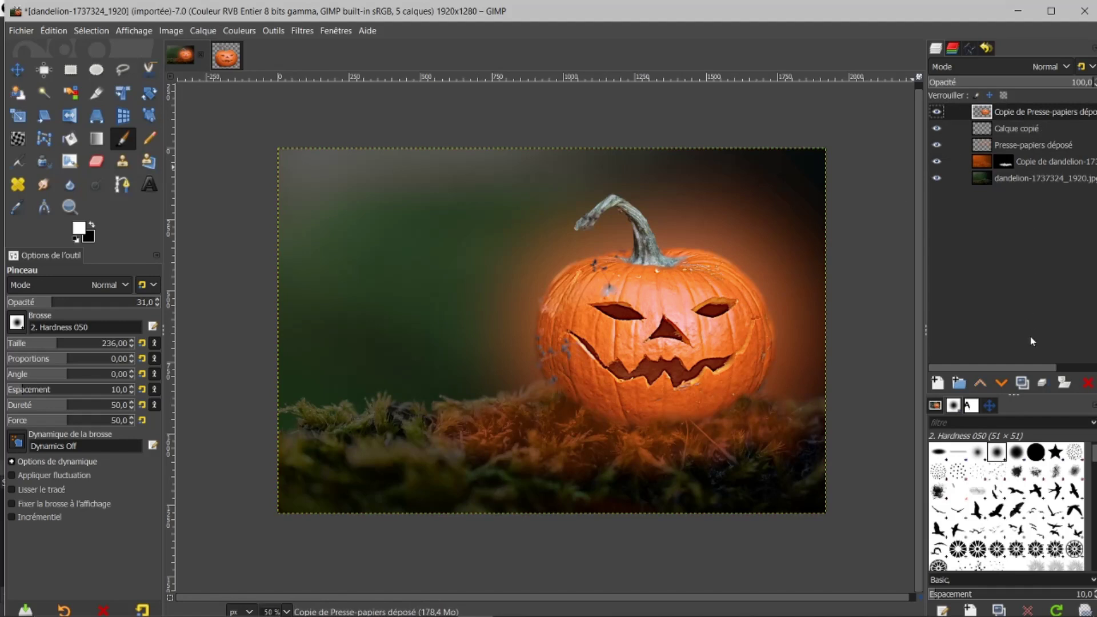
pyautogui.click(1020, 382)
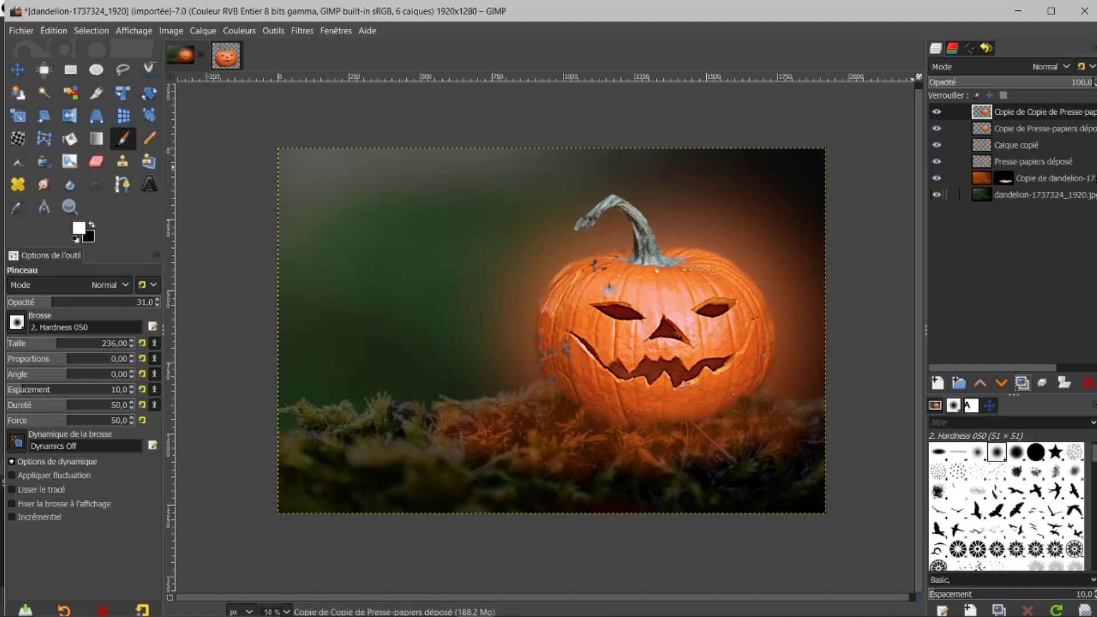
pyautogui.click(1066, 67)
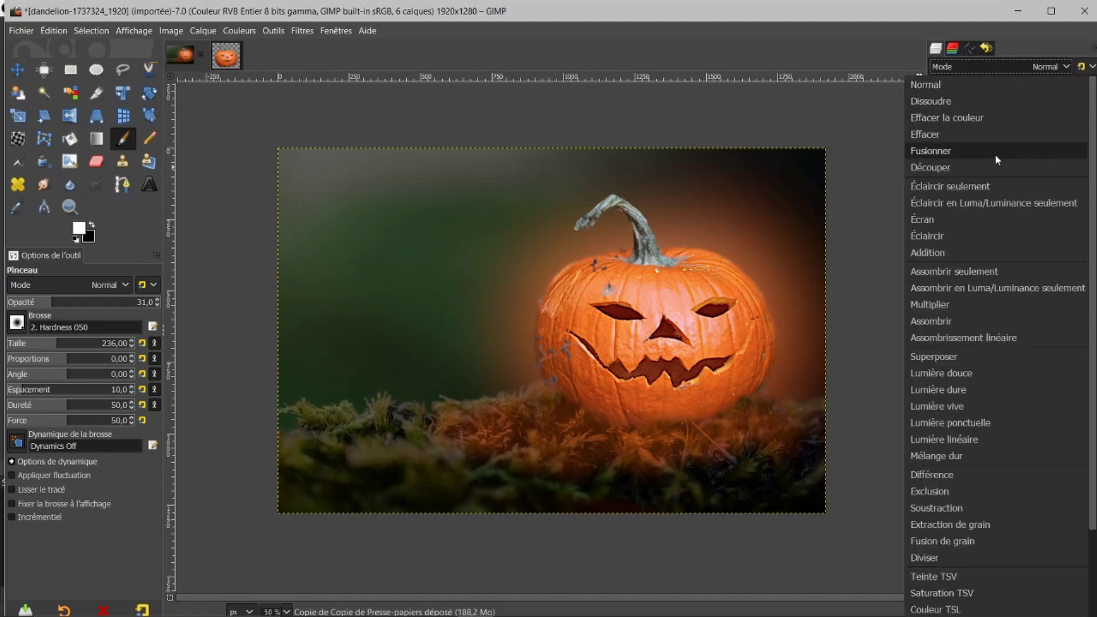
pyautogui.click(929, 253)
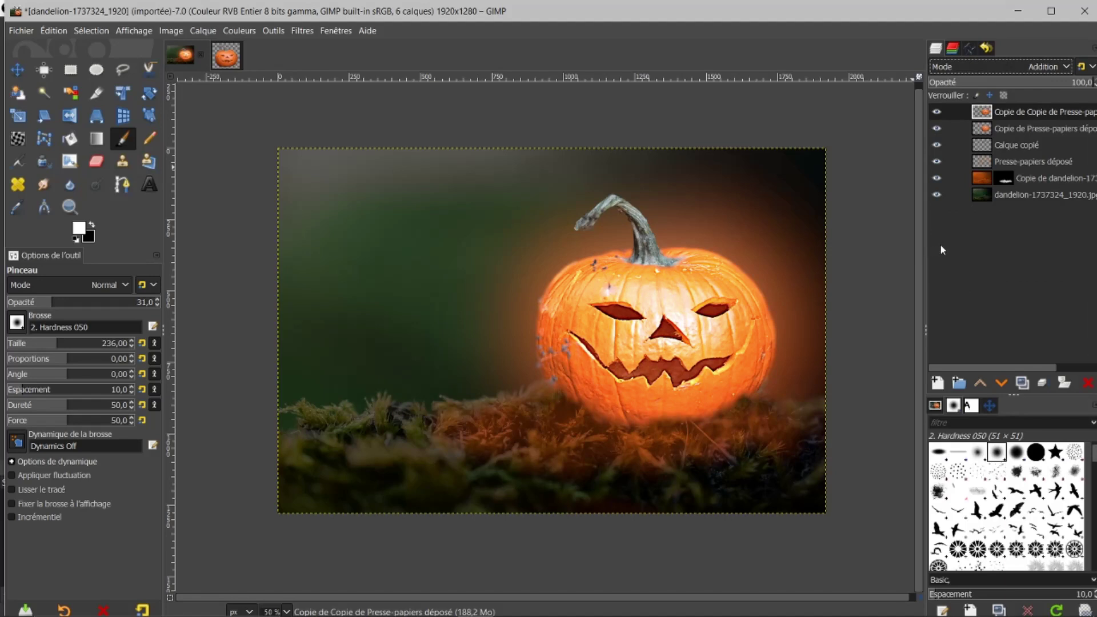
pyautogui.moveTo(1047, 82); pyautogui.dragTo(1024, 86)
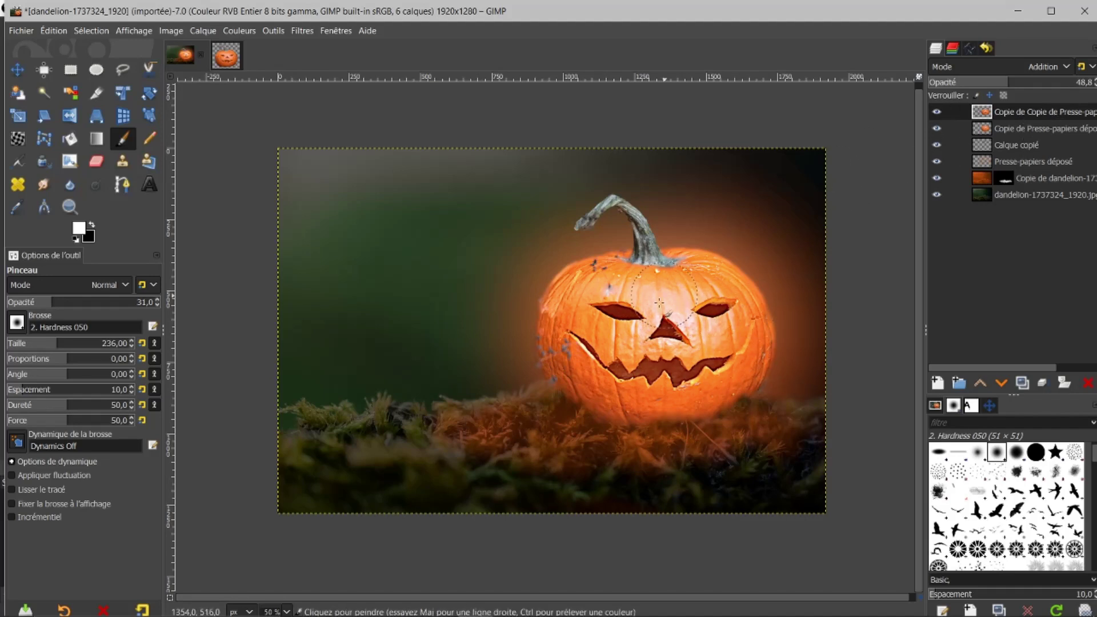
pyautogui.rightClick(1022, 114)
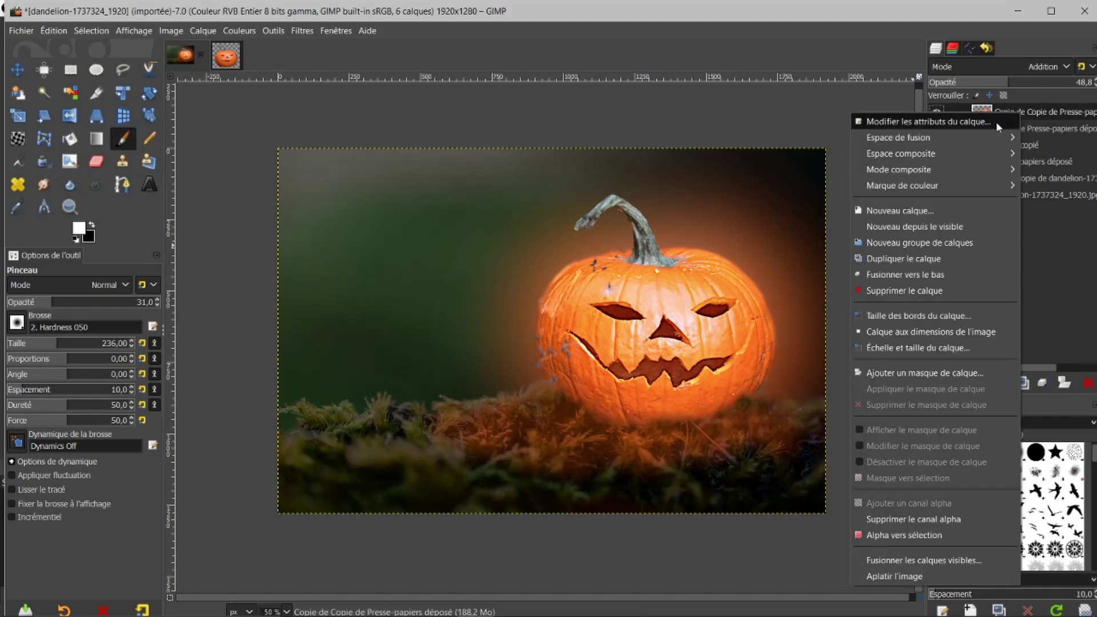
pyautogui.click(901, 277)
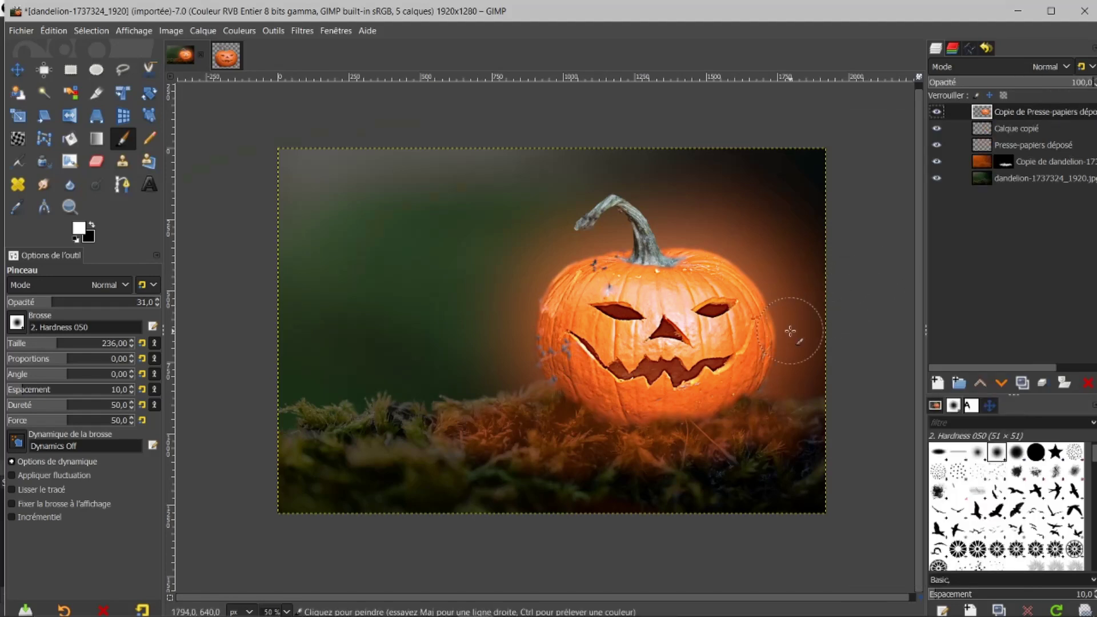
# Step: Fuzzy-select the dark eyes, nose and mouth at threshold 40.5, delete them from the pumpkin layer and clear the selection
pyautogui.scroll(1, 788, 325)
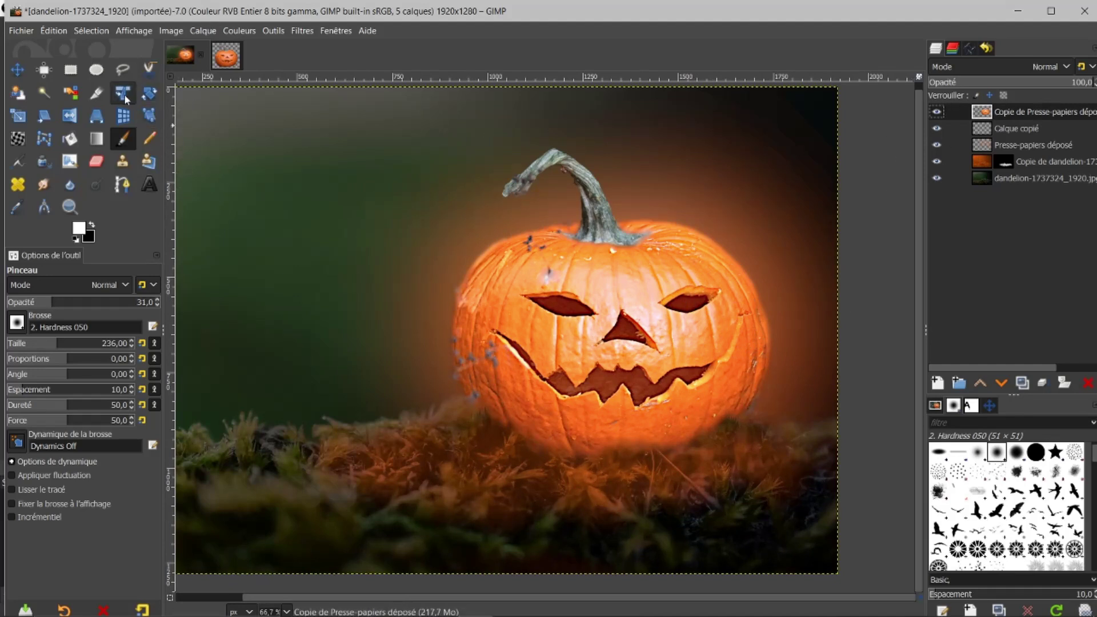
pyautogui.click(44, 94)
pyautogui.click(567, 310)
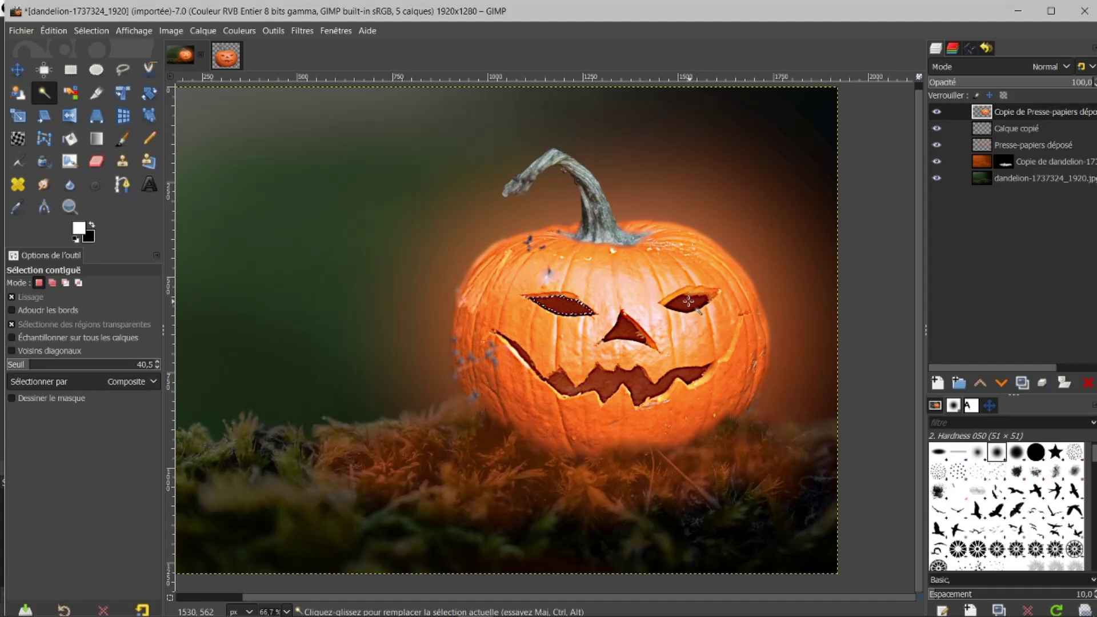
pyautogui.press('shift')
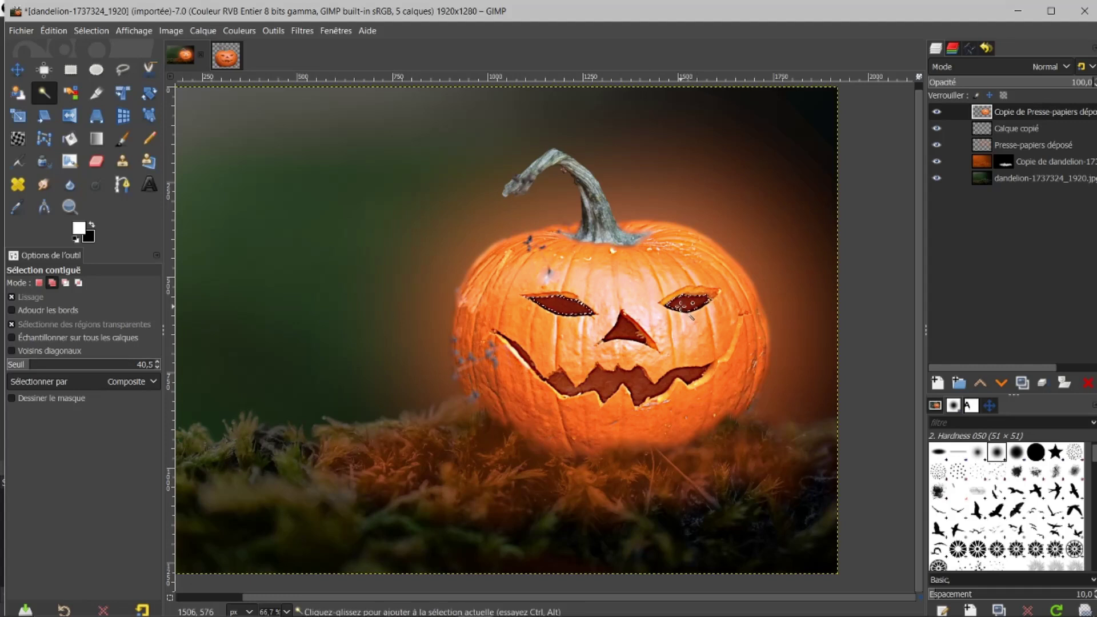
pyautogui.keyDown('shift'); pyautogui.click(632, 330); pyautogui.keyUp('shift')
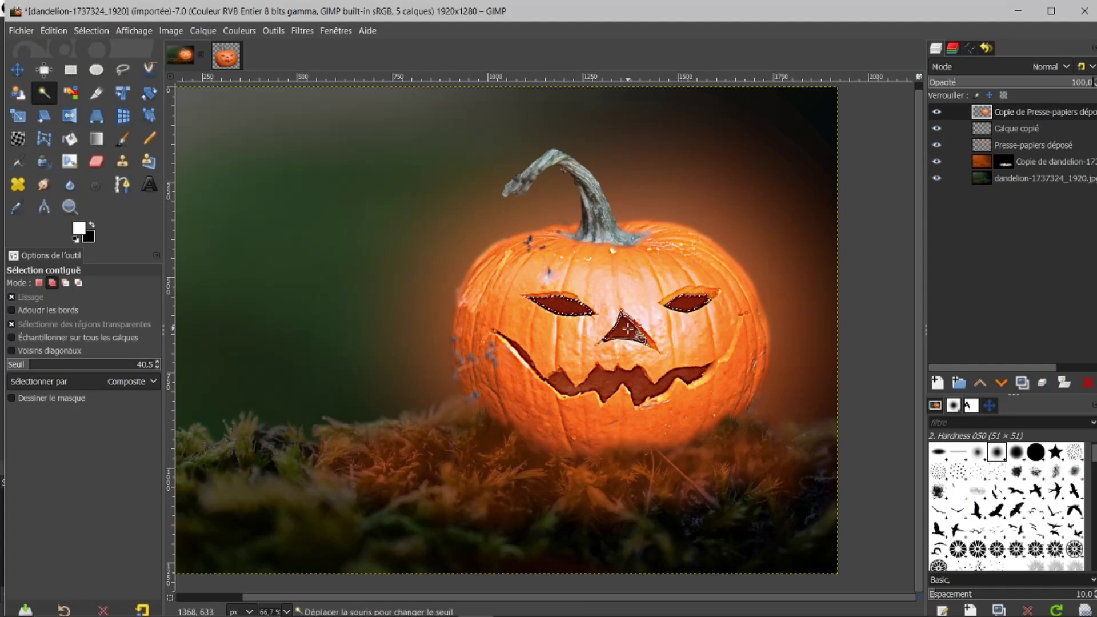
pyautogui.keyDown('shift'); pyautogui.click(648, 370); pyautogui.keyUp('shift')
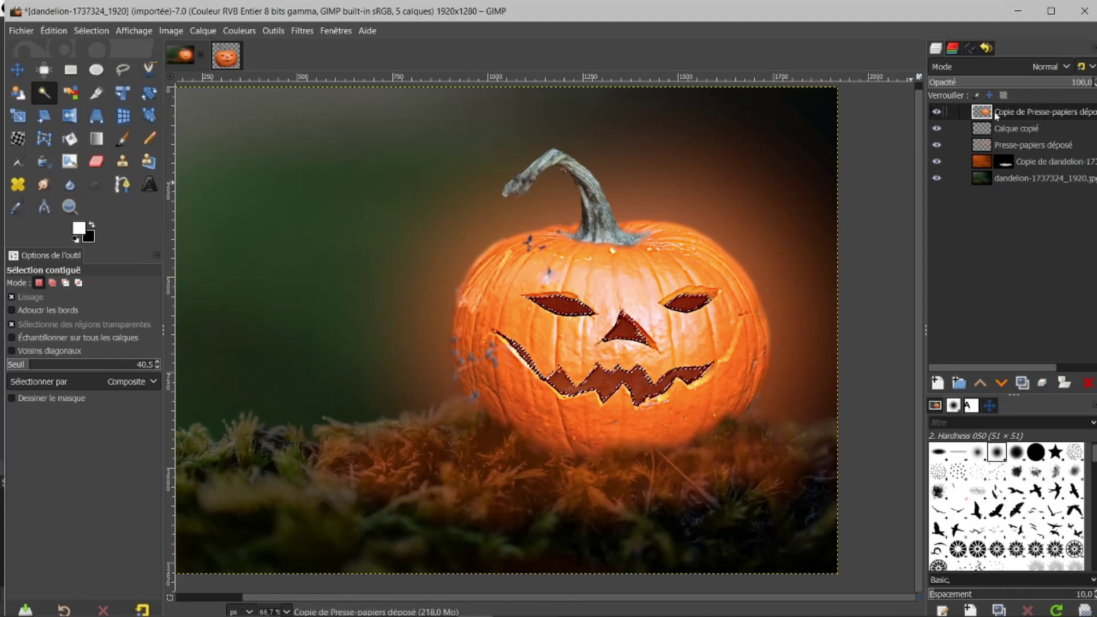
pyautogui.press('Delete')
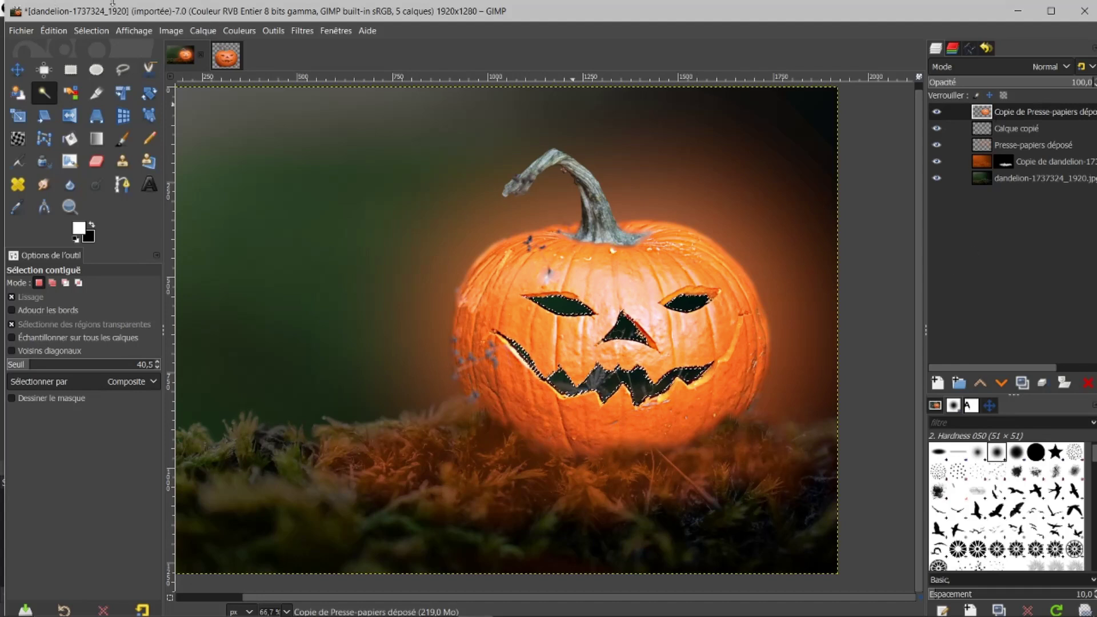
pyautogui.click(91, 30)
pyautogui.click(96, 65)
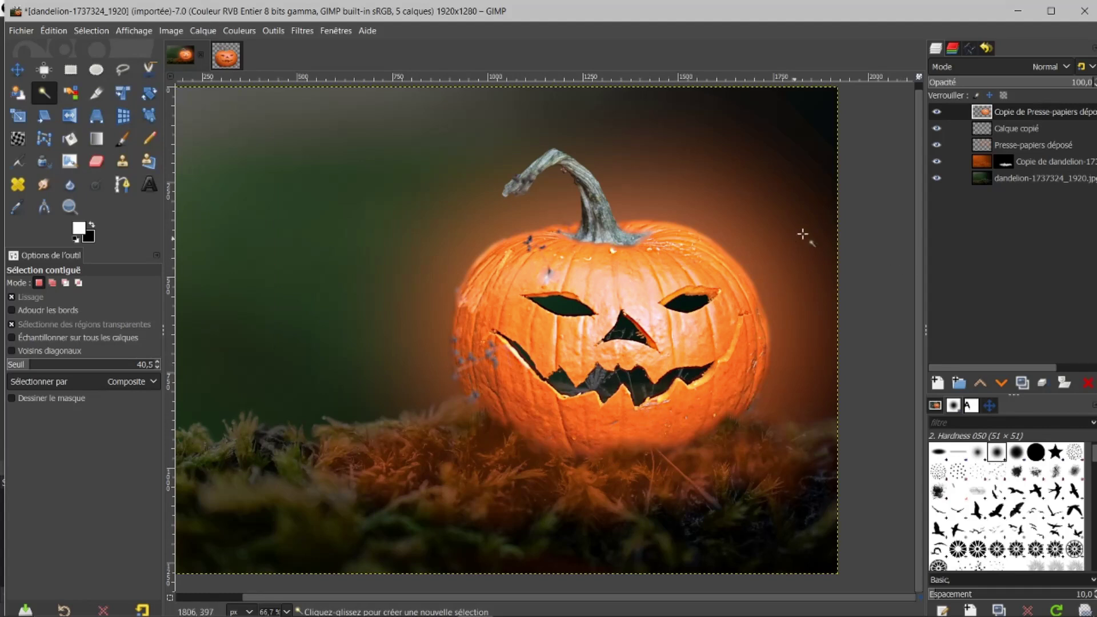
# Step: Add a transparent 1920 x 1280 layer above the orange background copy and paint black behind the carved openings at brush opacity 100
pyautogui.click(979, 160)
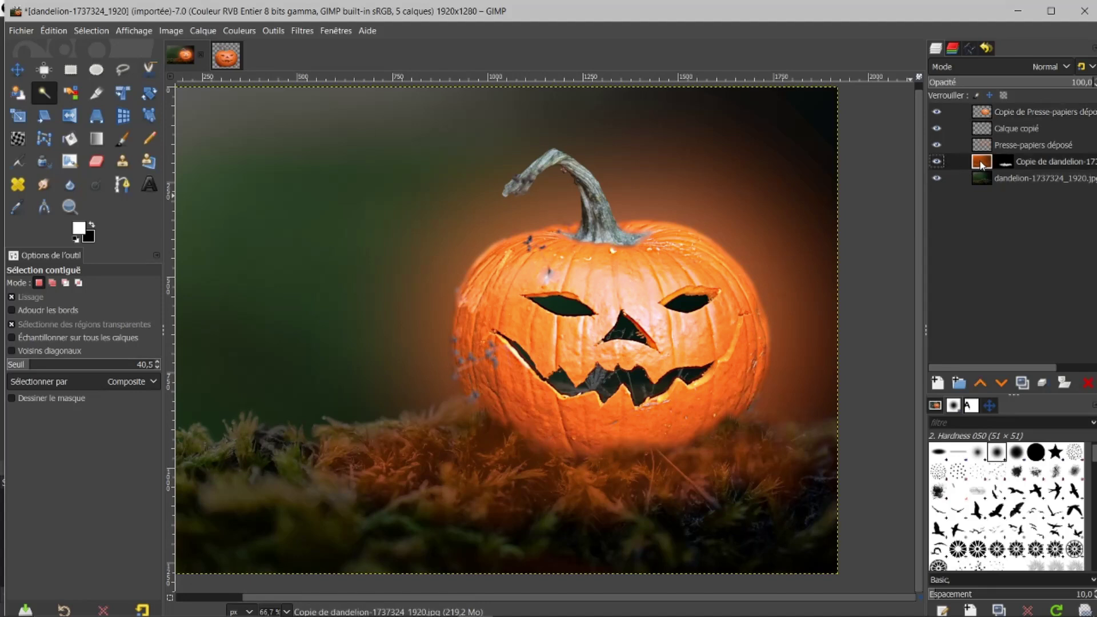
pyautogui.click(937, 382)
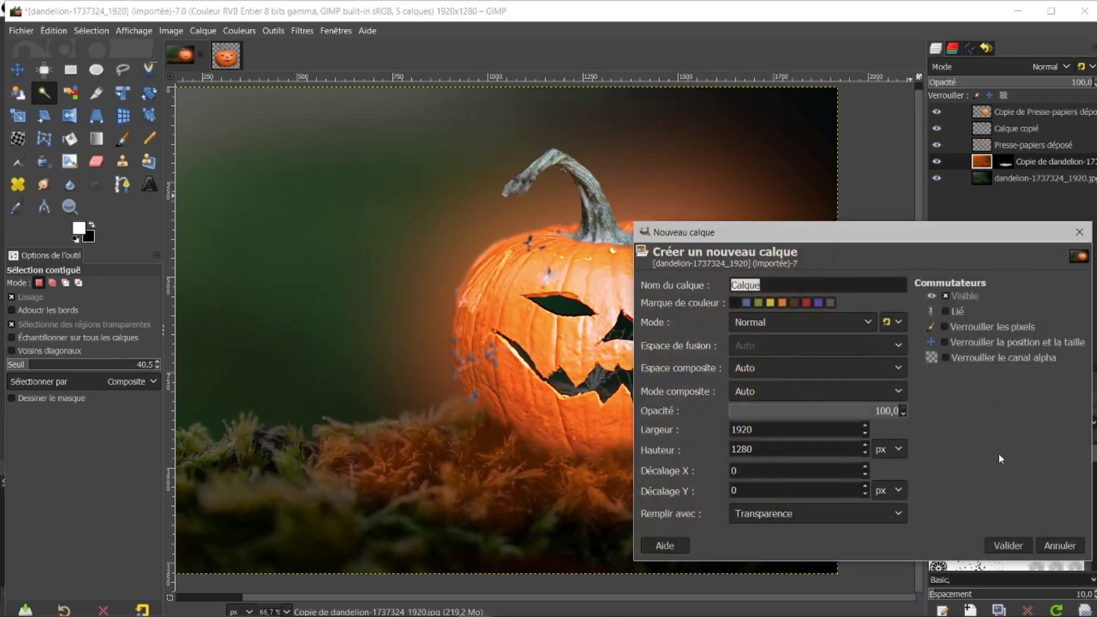
pyautogui.click(990, 546)
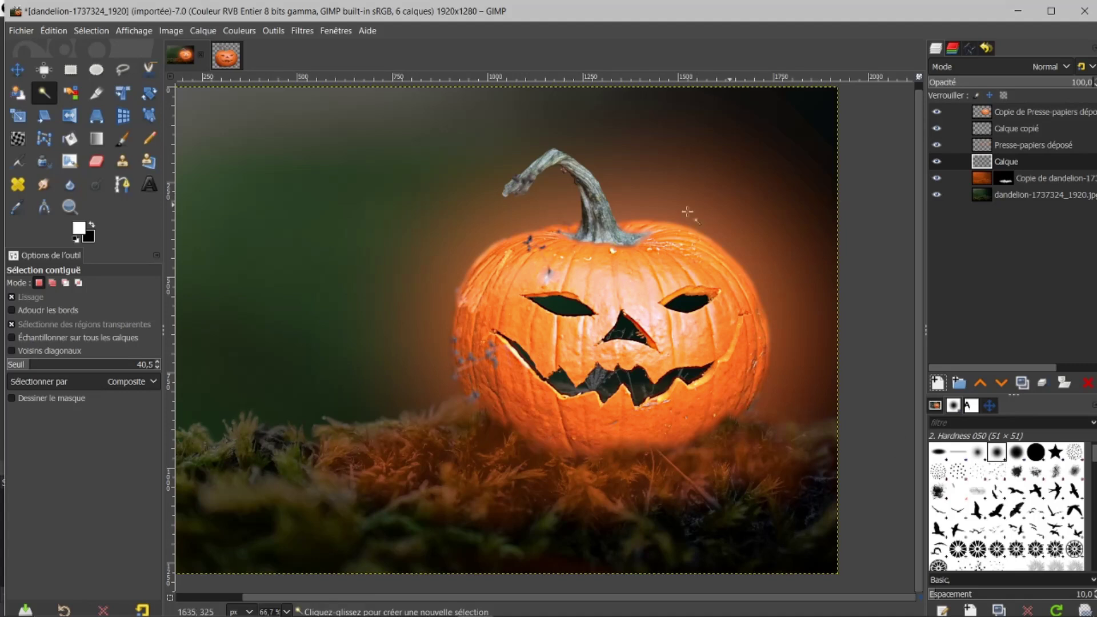
pyautogui.click(125, 142)
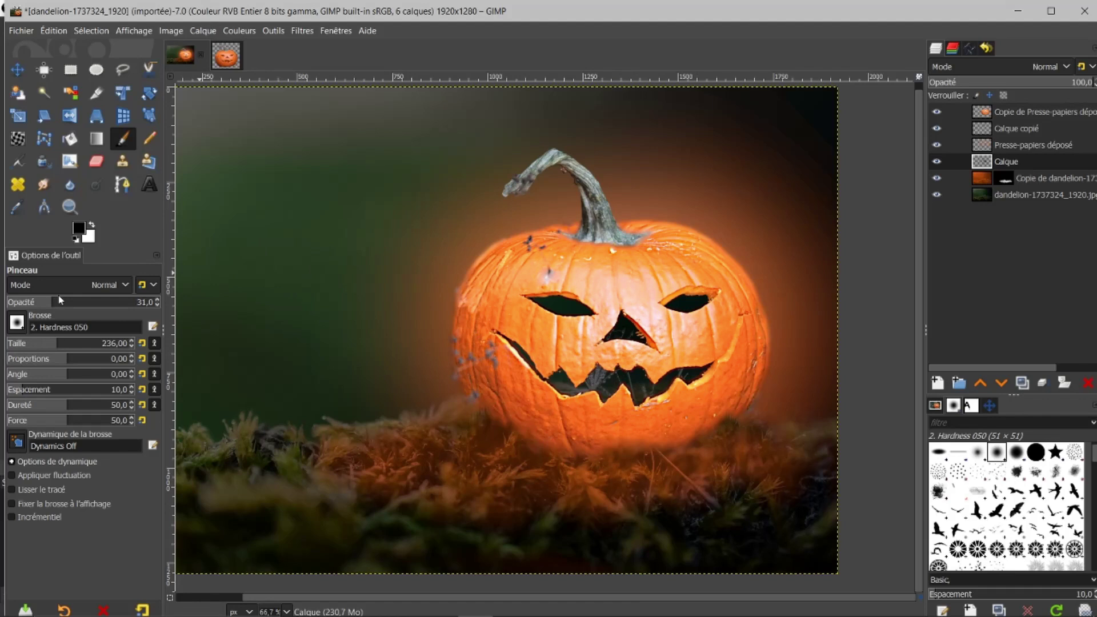
pyautogui.moveTo(57, 302)
pyautogui.mouseDown()
pyautogui.moveTo(147, 286)
pyautogui.moveTo(192, 298)
pyautogui.mouseUp()
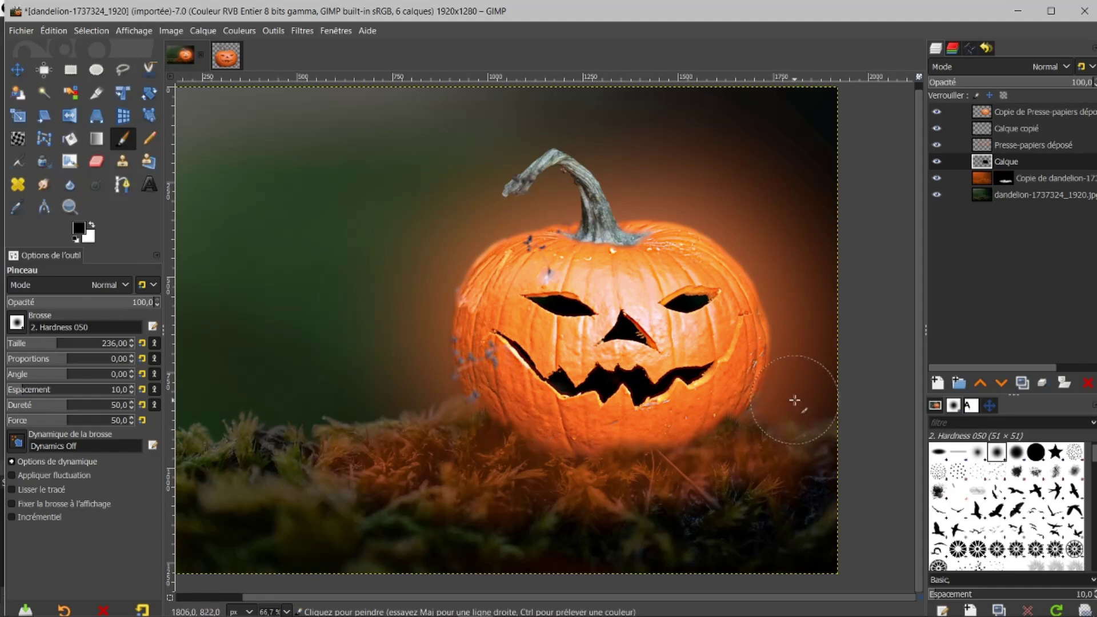
pyautogui.scroll(-1, 666, 342)
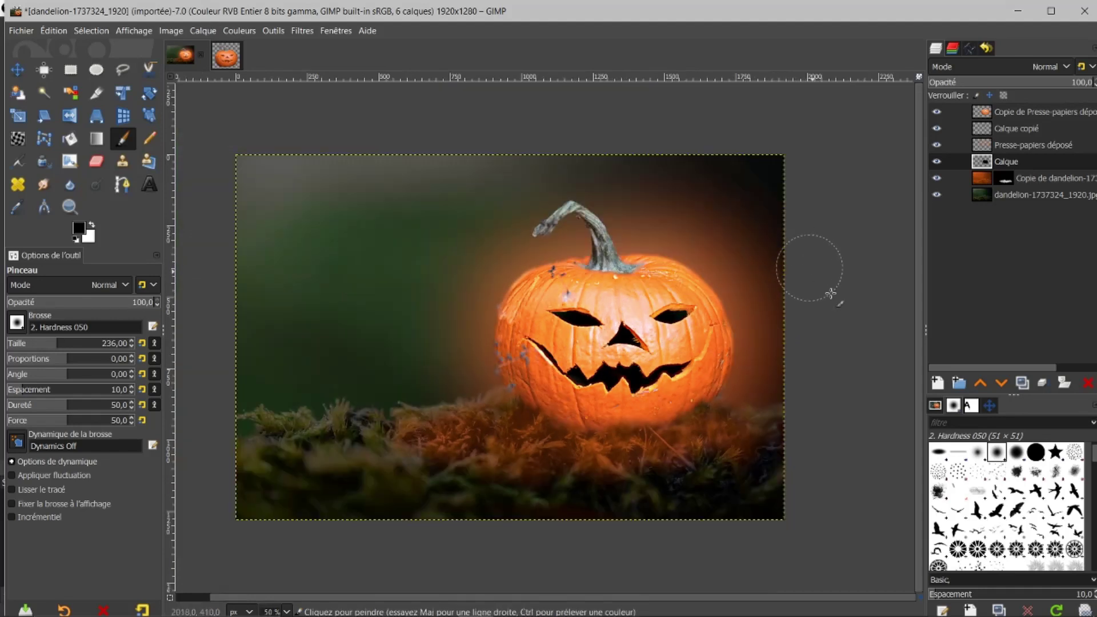
# Step: Colorize the pumpkin layer turquoise with hue 0.5000 and saturation 0.5000, adjusting the lightness
pyautogui.click(1000, 112)
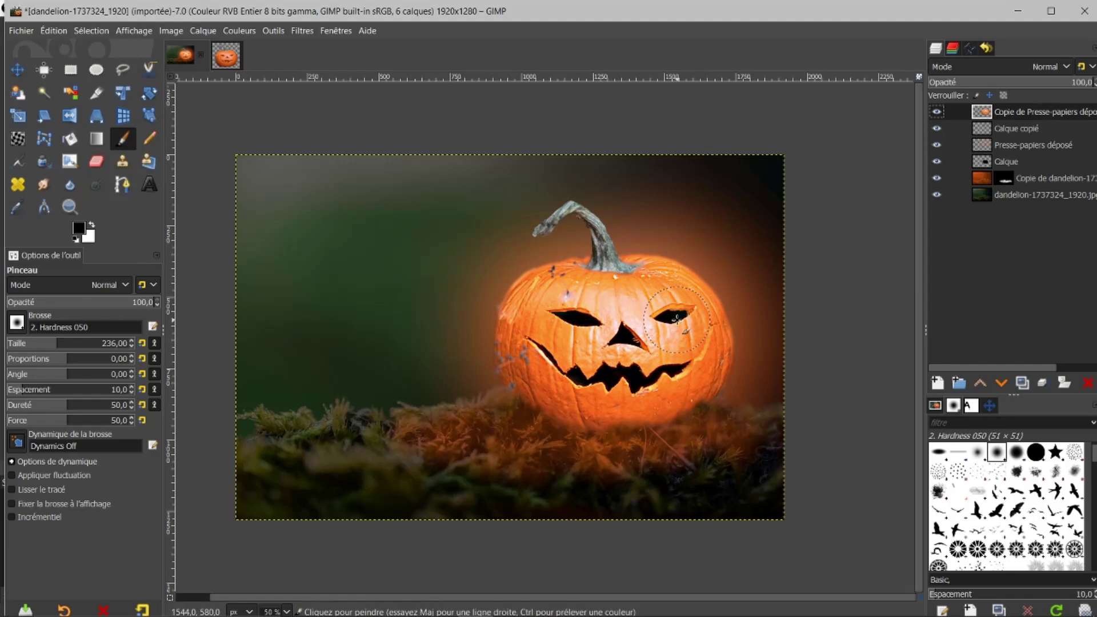
pyautogui.click(232, 29)
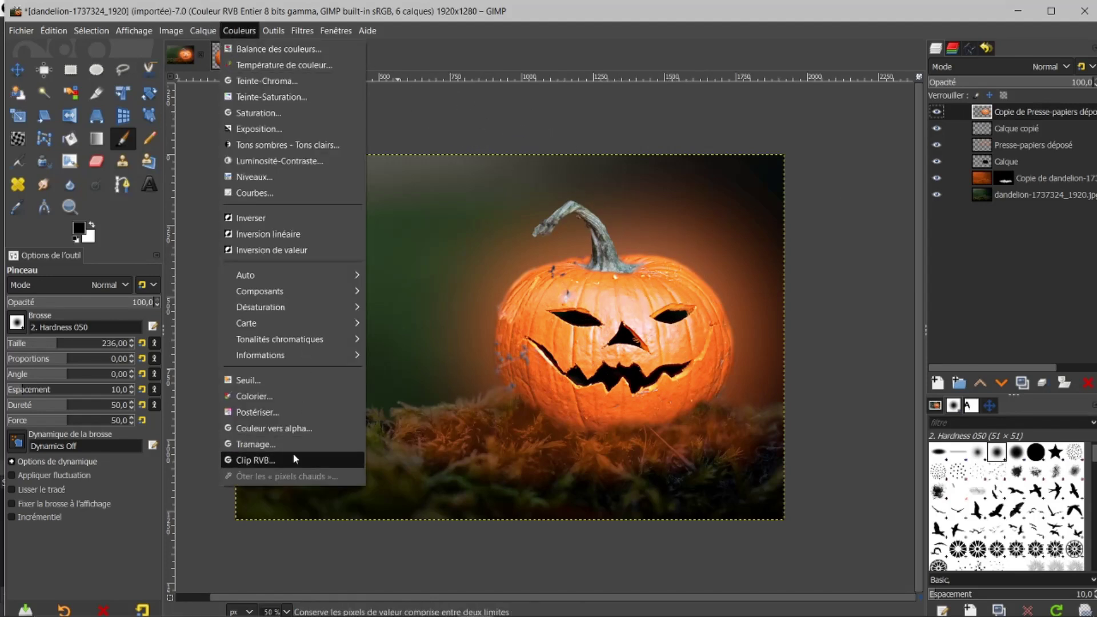
pyautogui.click(254, 395)
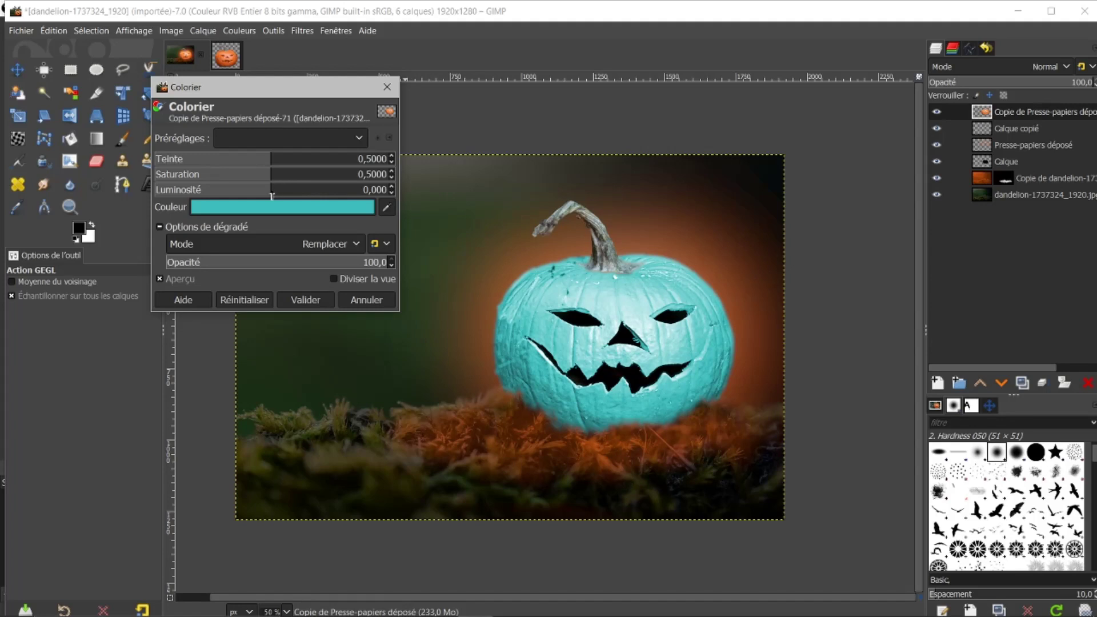
pyautogui.moveTo(270, 194); pyautogui.dragTo(244, 196)
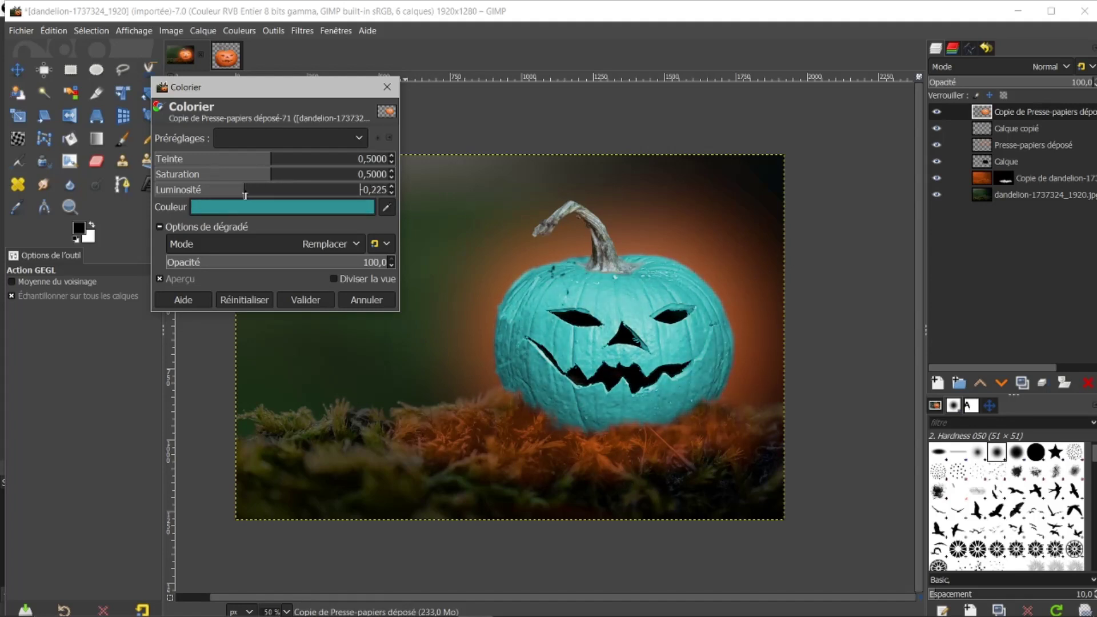
pyautogui.moveTo(245, 195); pyautogui.dragTo(247, 195)
pyautogui.click(306, 299)
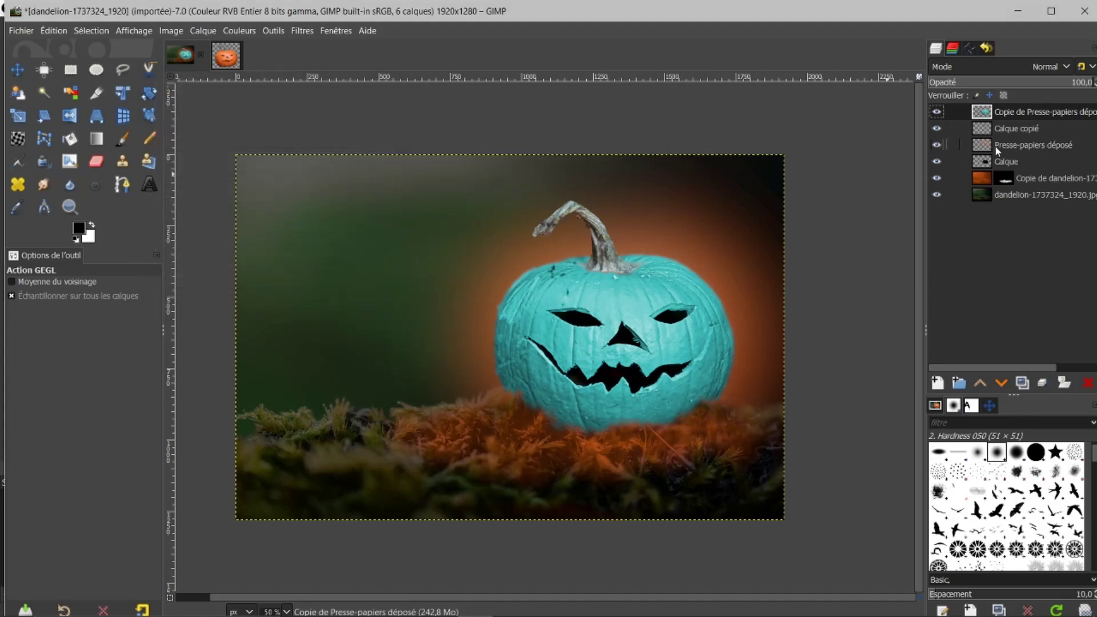
# Step: Colorize the glow layer behind the pumpkin turquoise with hue 0.5000, saturation 0.5000 and lightness 0.000
pyautogui.click(1012, 144)
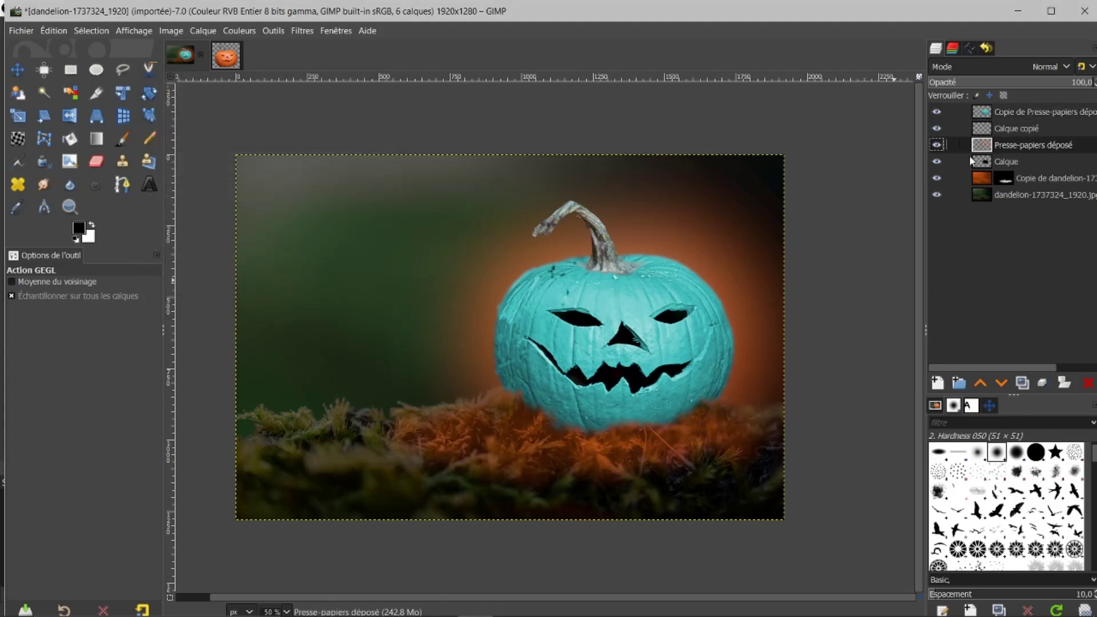
pyautogui.click(238, 30)
pyautogui.click(236, 392)
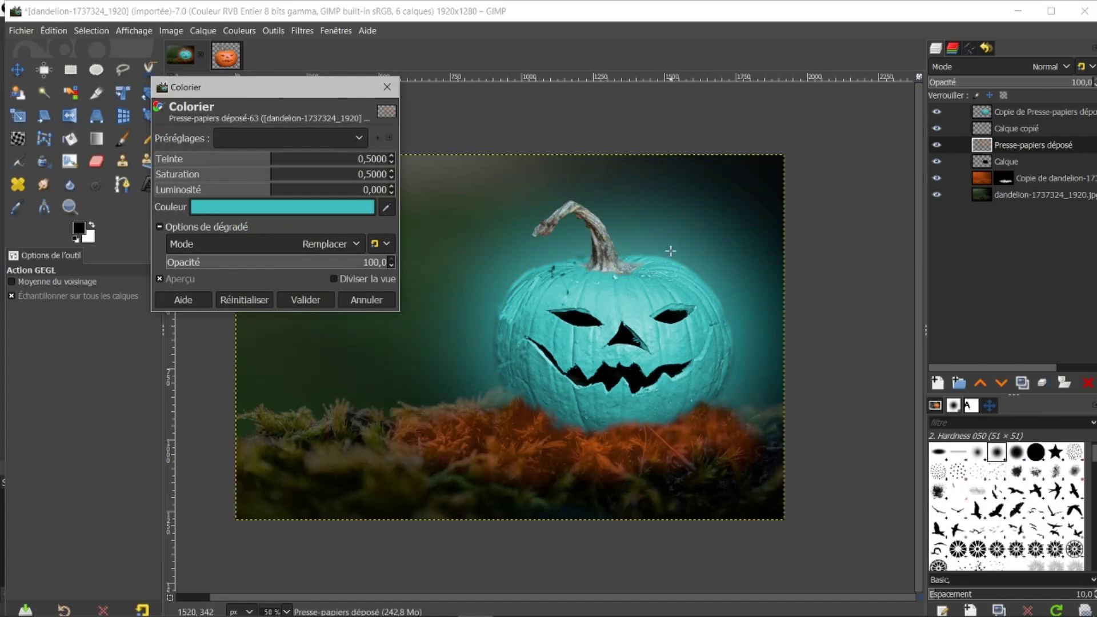
pyautogui.click(305, 299)
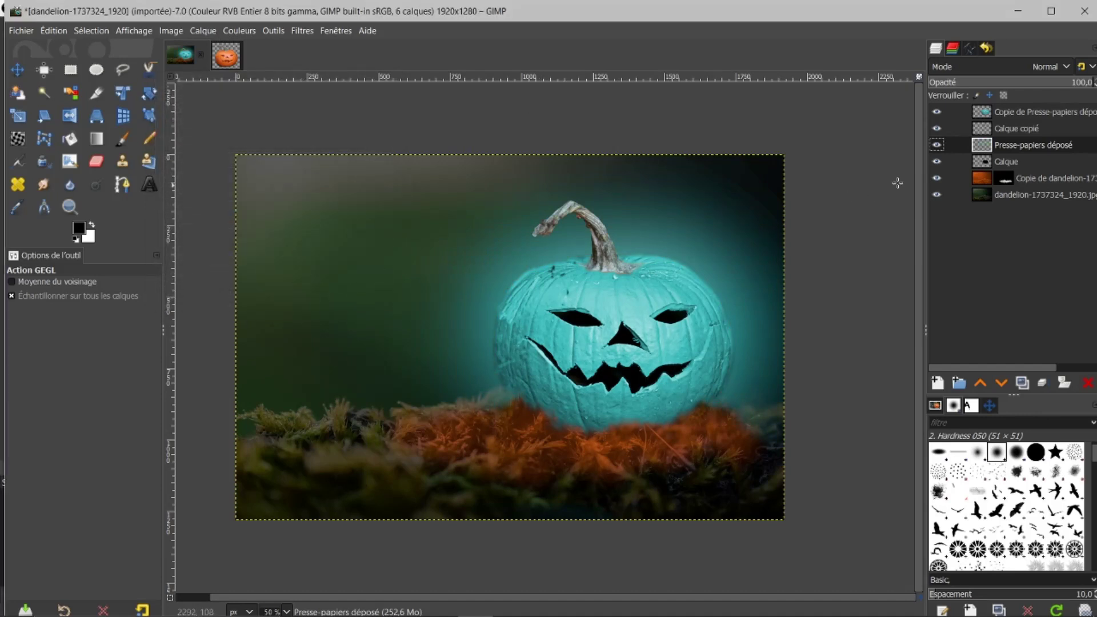
# Step: Colorize the masked orange background copy turquoise with hue 0.5000, saturation 0.5000 and lightness 0.000
pyautogui.click(981, 180)
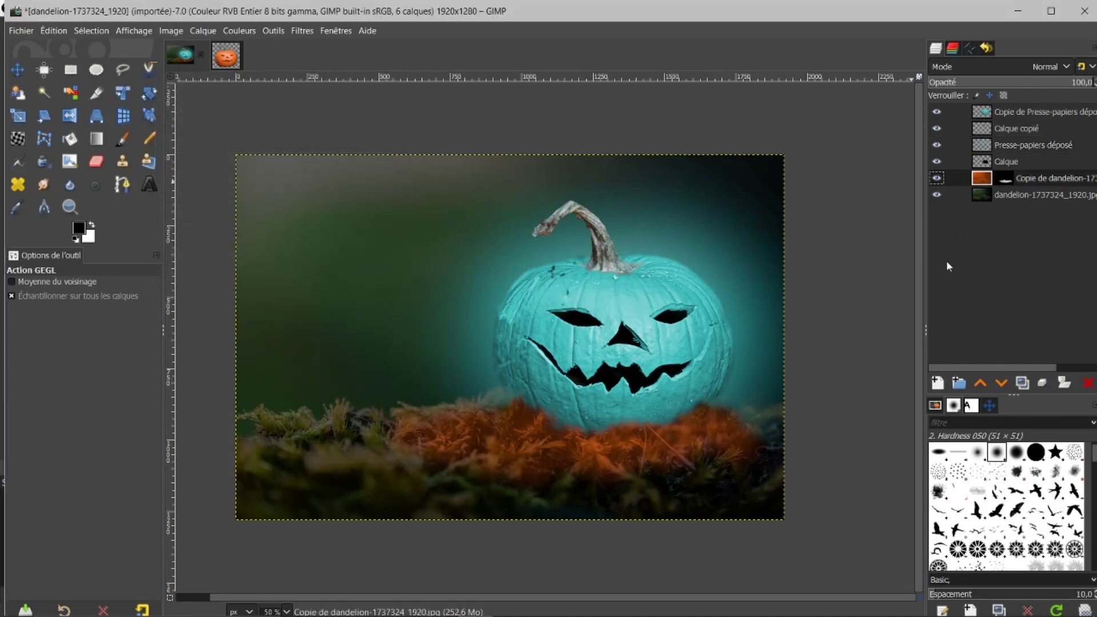
pyautogui.click(243, 30)
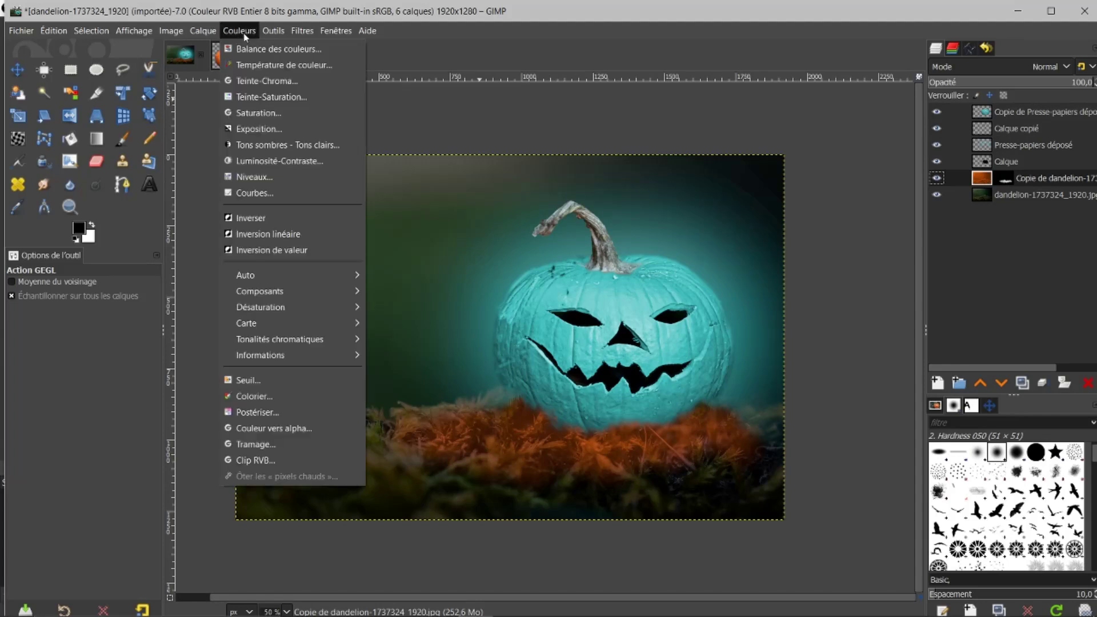
pyautogui.click(243, 397)
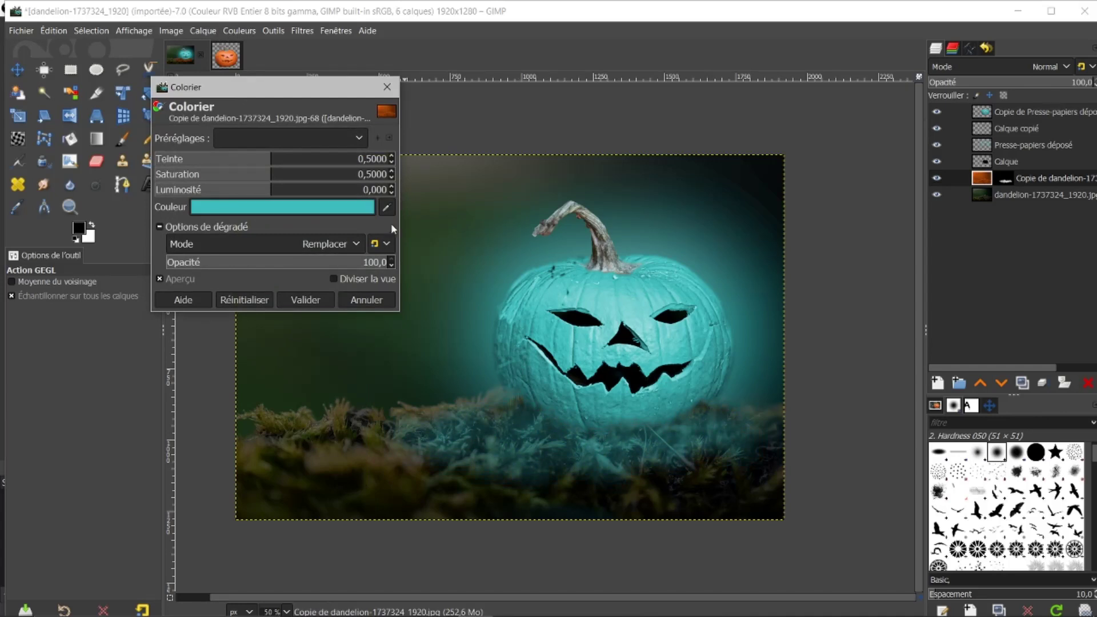
pyautogui.click(305, 299)
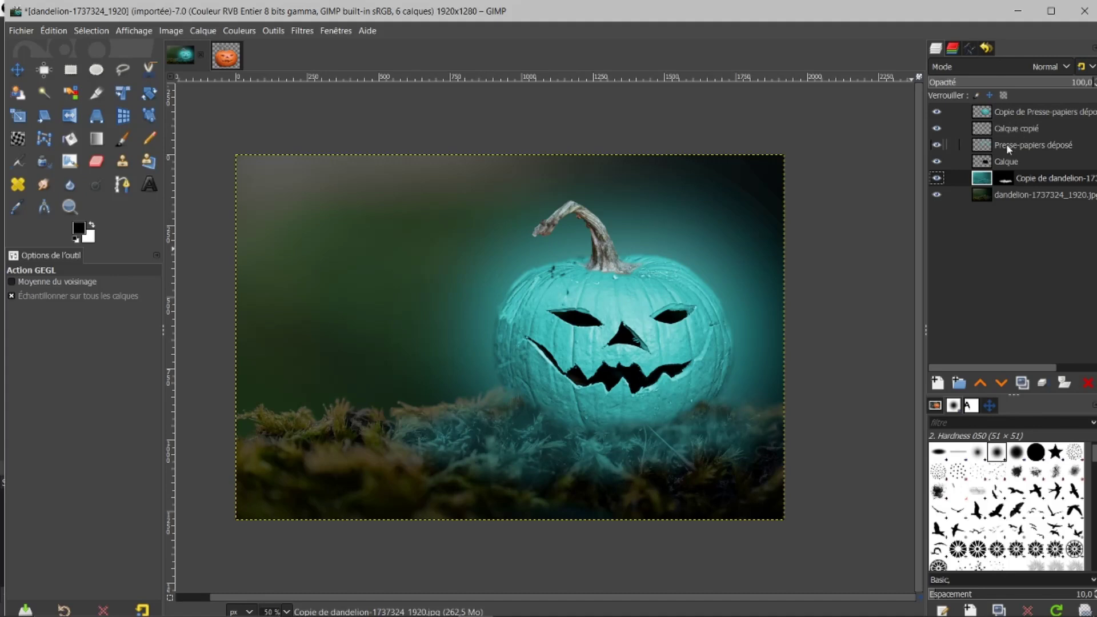
# Step: Colorize the stem layer "Calque copié" a muted turquoise with hue 0.5000, saturation 0.2108 and lightness -0.275
pyautogui.click(940, 129)
pyautogui.click(941, 131)
pyautogui.click(981, 129)
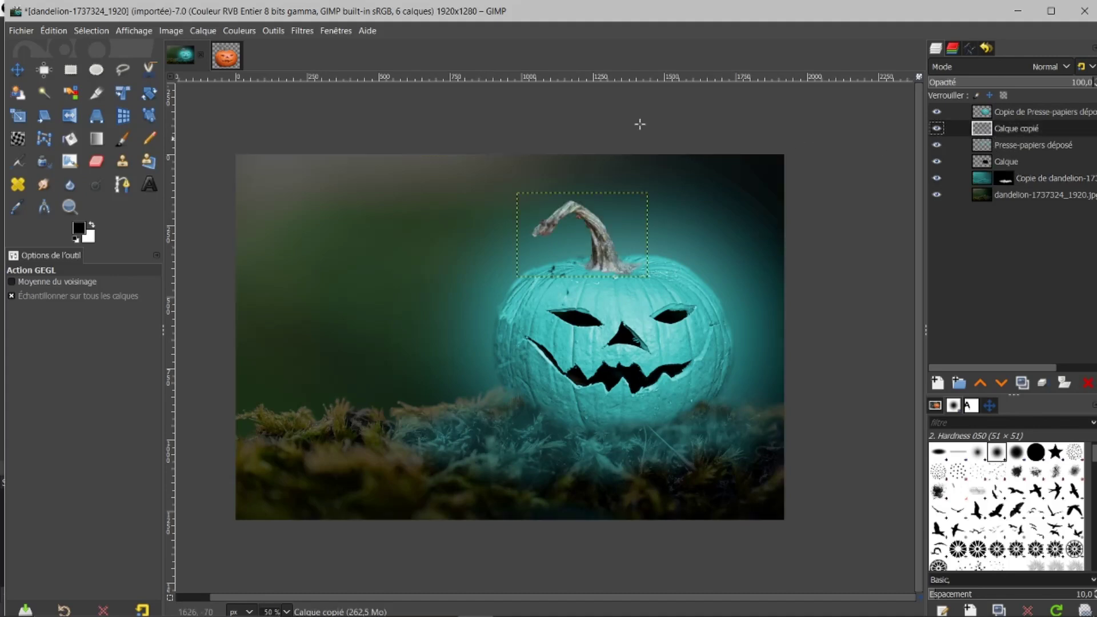
pyautogui.click(234, 31)
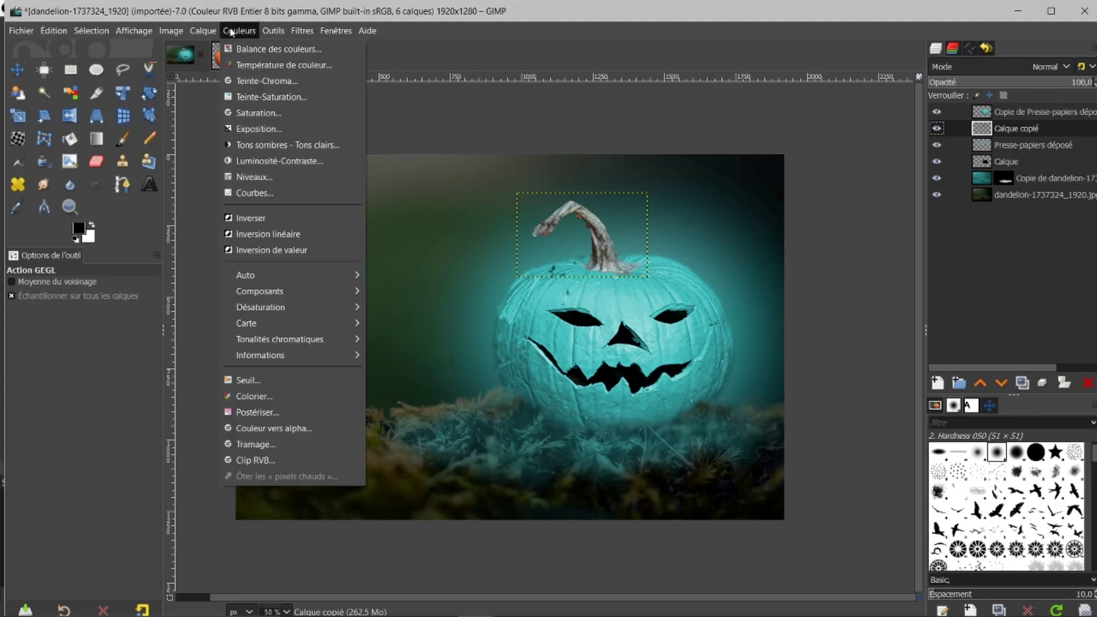
pyautogui.click(233, 395)
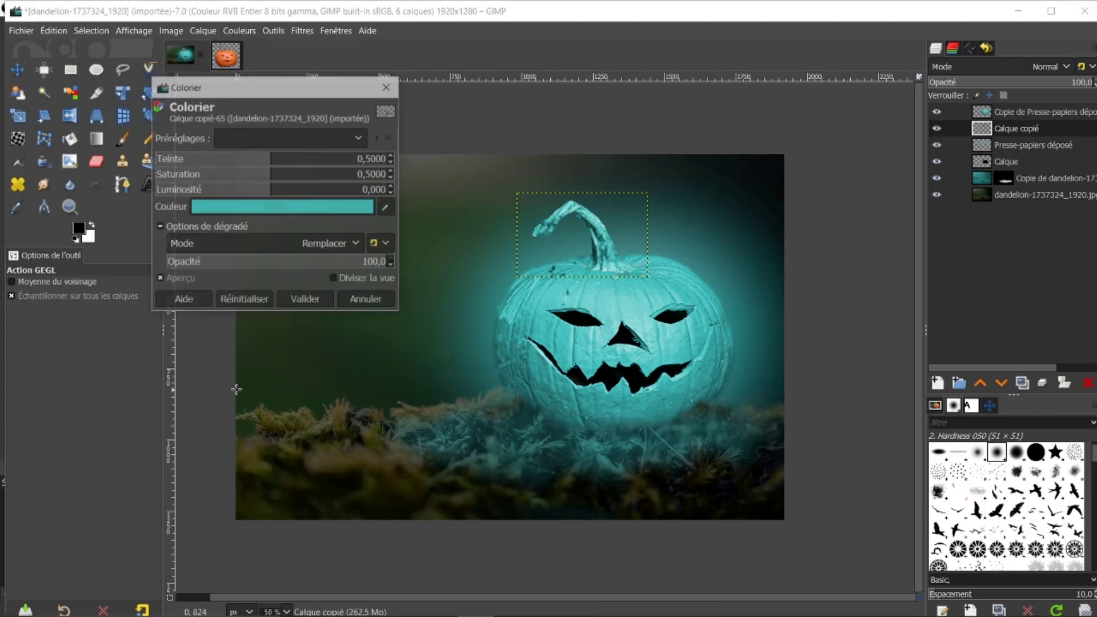
pyautogui.moveTo(269, 176); pyautogui.dragTo(190, 174)
pyautogui.moveTo(271, 190); pyautogui.dragTo(248, 192)
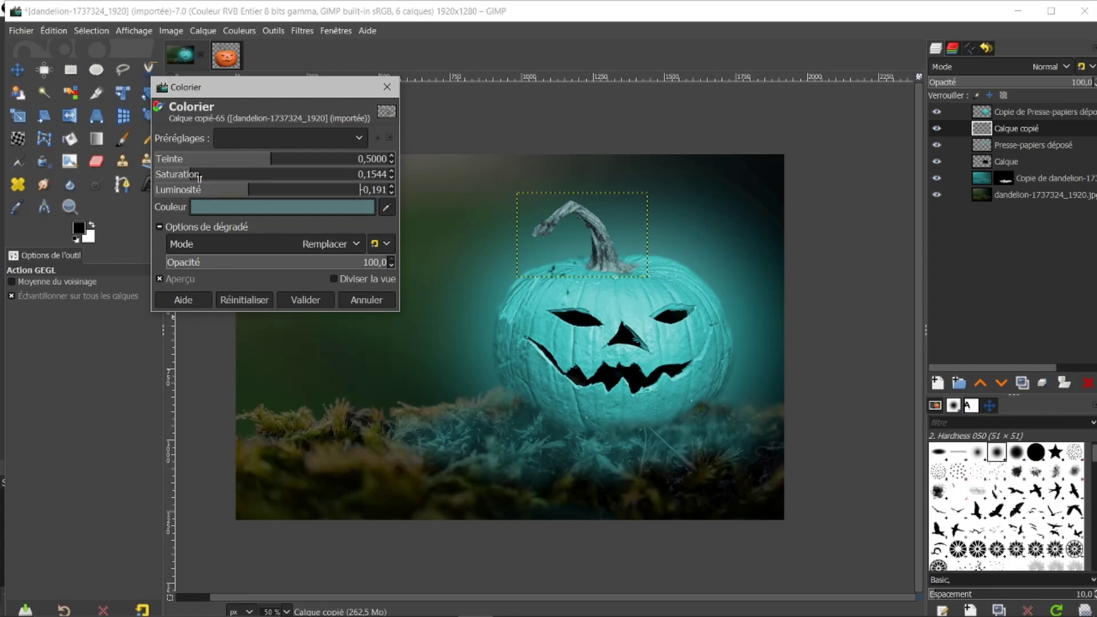
pyautogui.moveTo(189, 175); pyautogui.dragTo(238, 192)
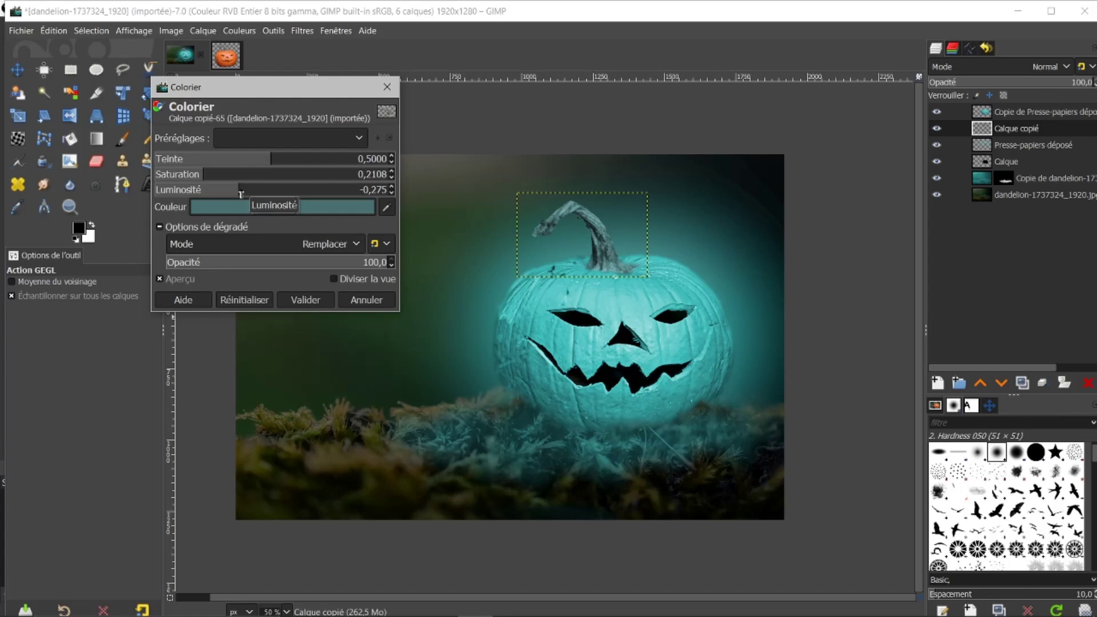
pyautogui.click(305, 306)
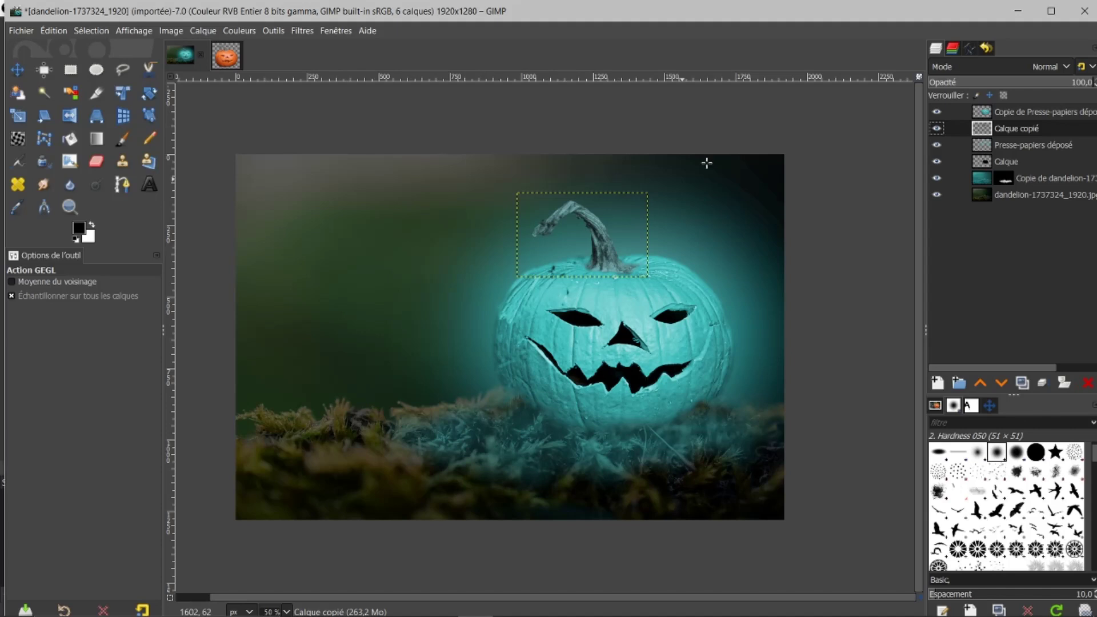
# Step: Draw a three-node curved path from above the moss at the image's far left up to the pumpkin's upper left shoulder
pyautogui.click(1019, 114)
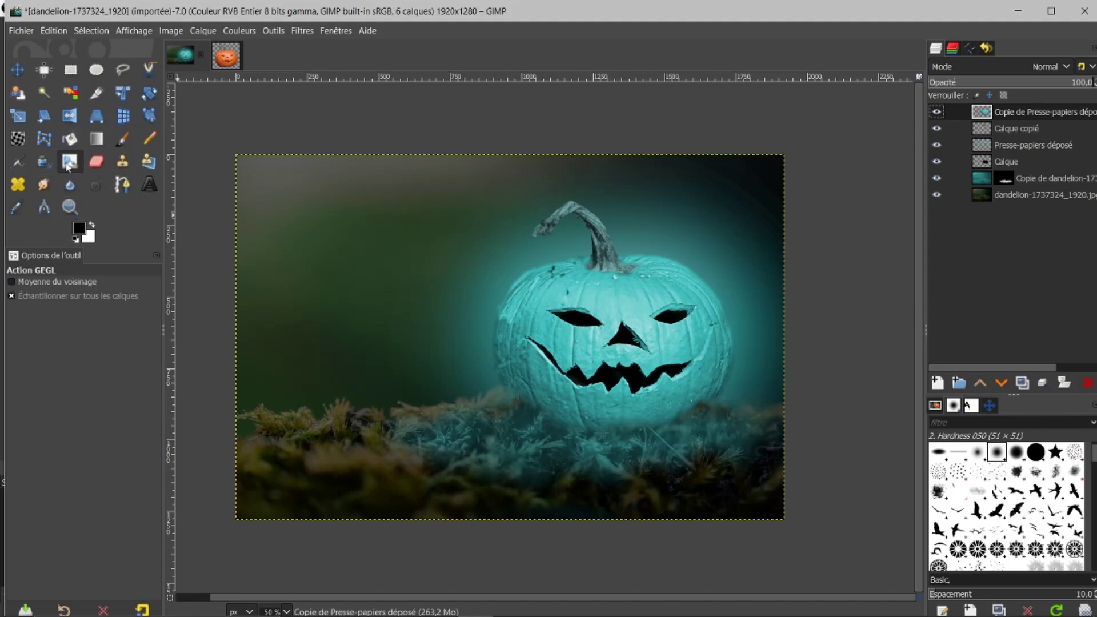
pyautogui.click(121, 187)
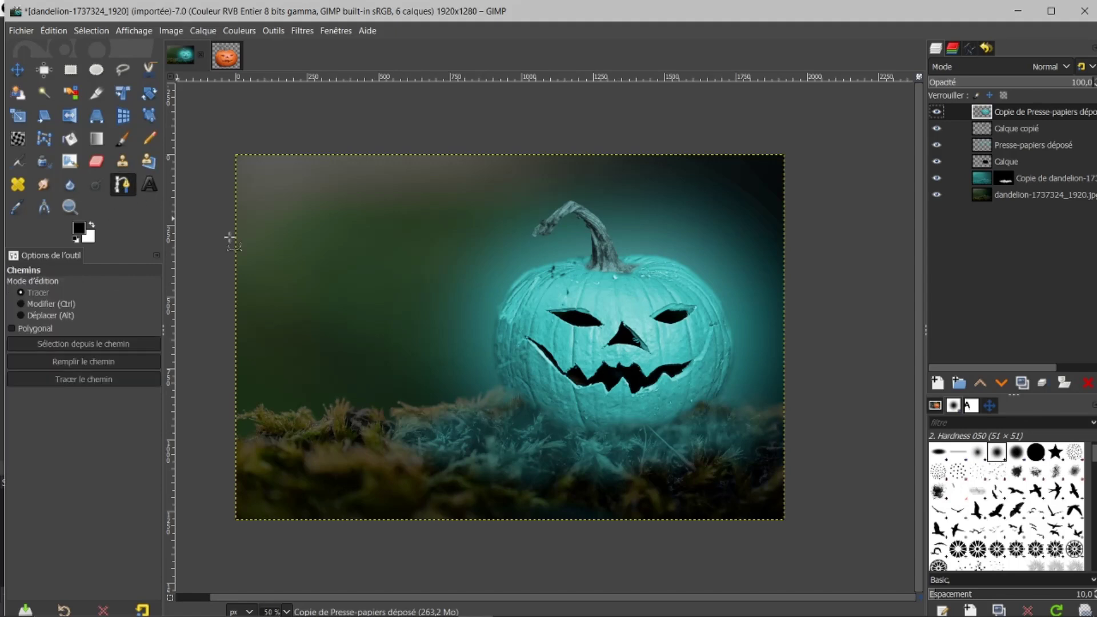
pyautogui.click(260, 384)
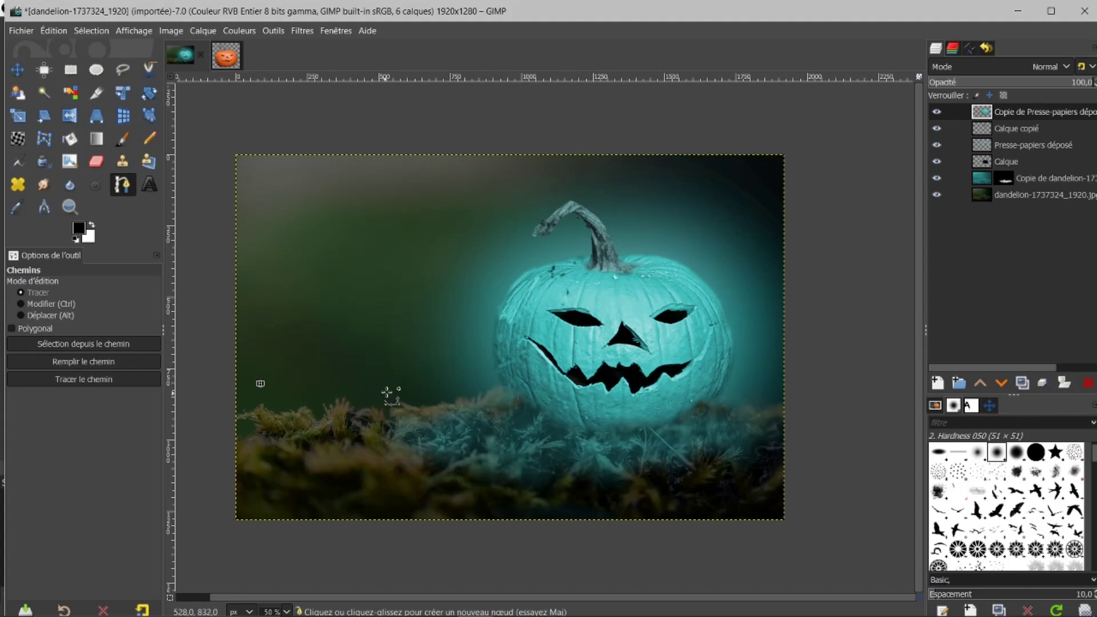
pyautogui.click(430, 371)
pyautogui.moveTo(431, 372); pyautogui.dragTo(459, 354)
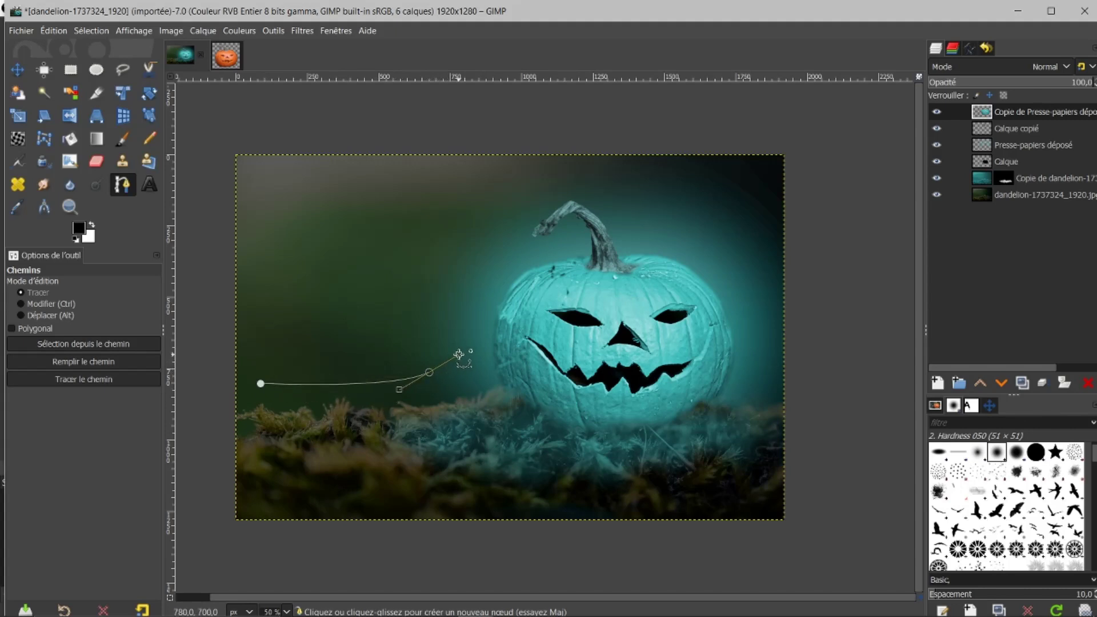
pyautogui.moveTo(510, 250); pyautogui.dragTo(598, 216)
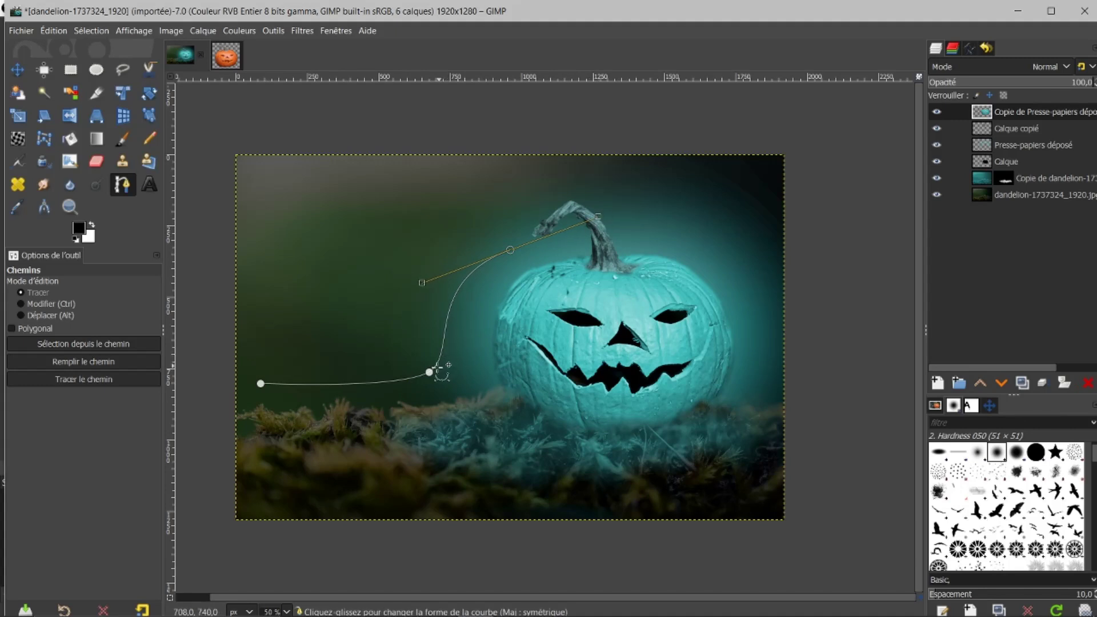
# Step: Smooth the path by reshaping the middle node's curve, shifting that node left and moving the end node closer to the pumpkin
pyautogui.click(429, 372)
pyautogui.moveTo(398, 389); pyautogui.dragTo(387, 388)
pyautogui.moveTo(459, 354); pyautogui.dragTo(481, 343)
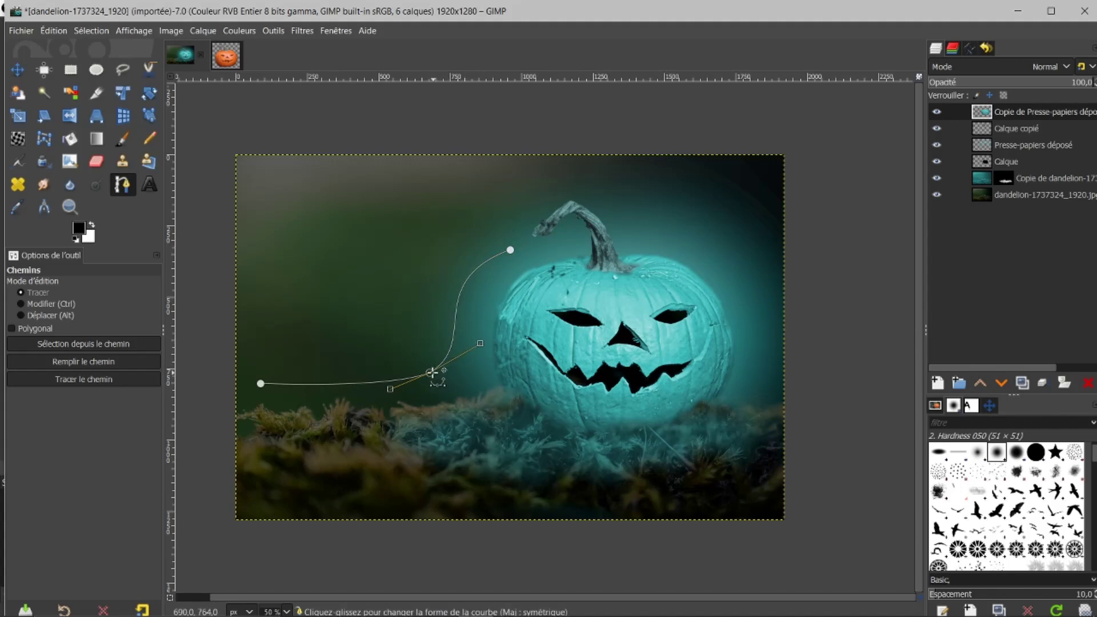
pyautogui.moveTo(430, 371); pyautogui.dragTo(349, 398)
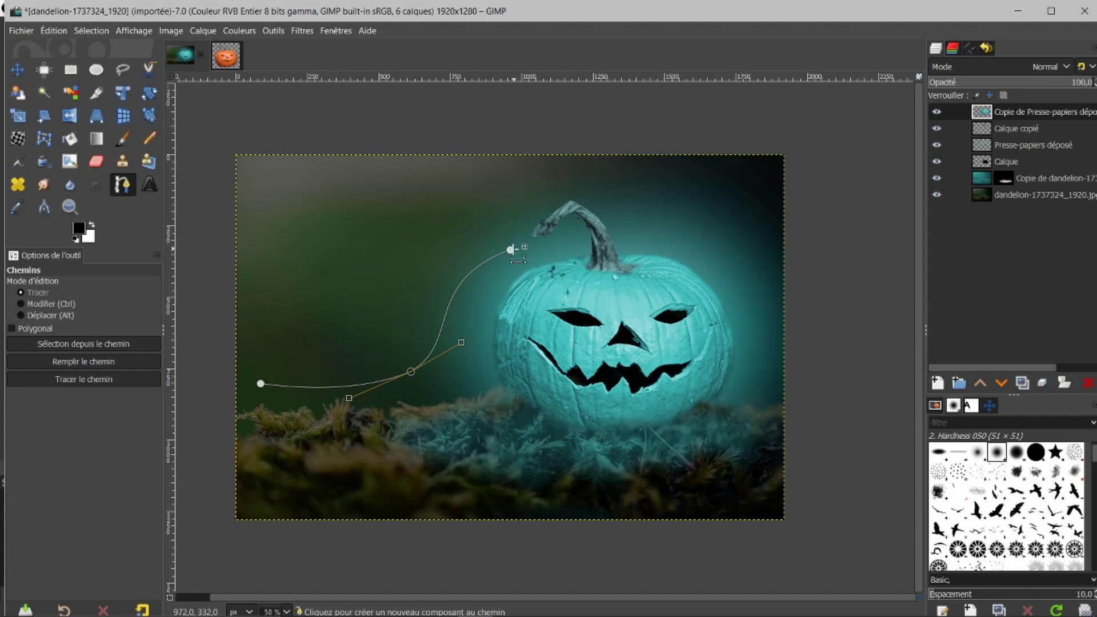
pyautogui.moveTo(510, 250)
pyautogui.mouseDown()
pyautogui.moveTo(531, 257)
pyautogui.moveTo(522, 254)
pyautogui.mouseUp()
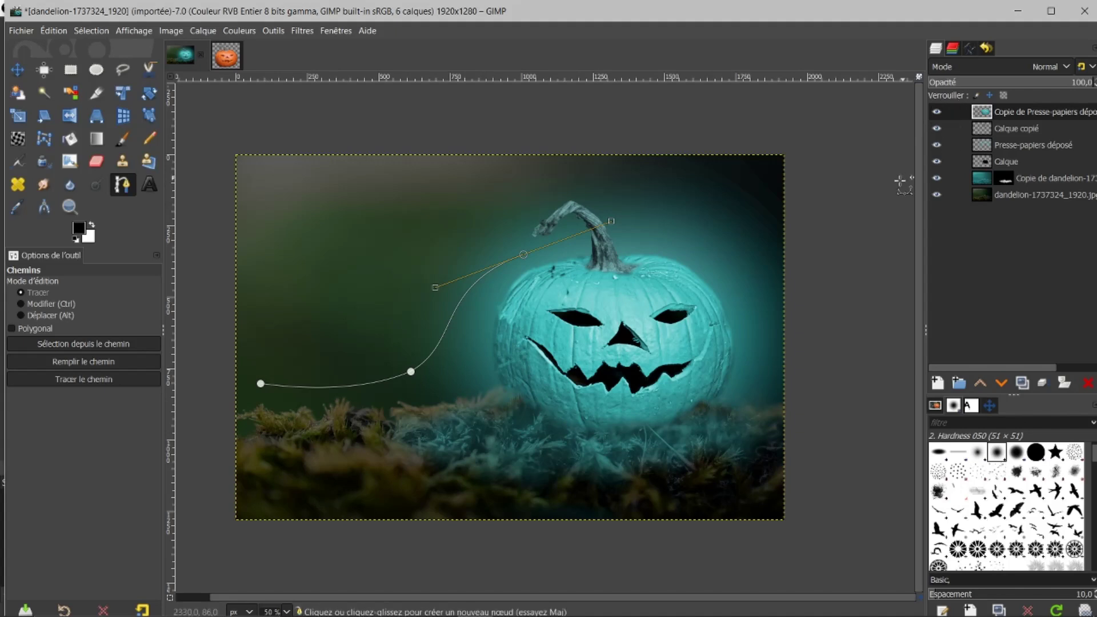
# Step: Add the white text HALLOWEEN in CF Halloween at 167 px and move it up and left over the dark background
pyautogui.click(148, 184)
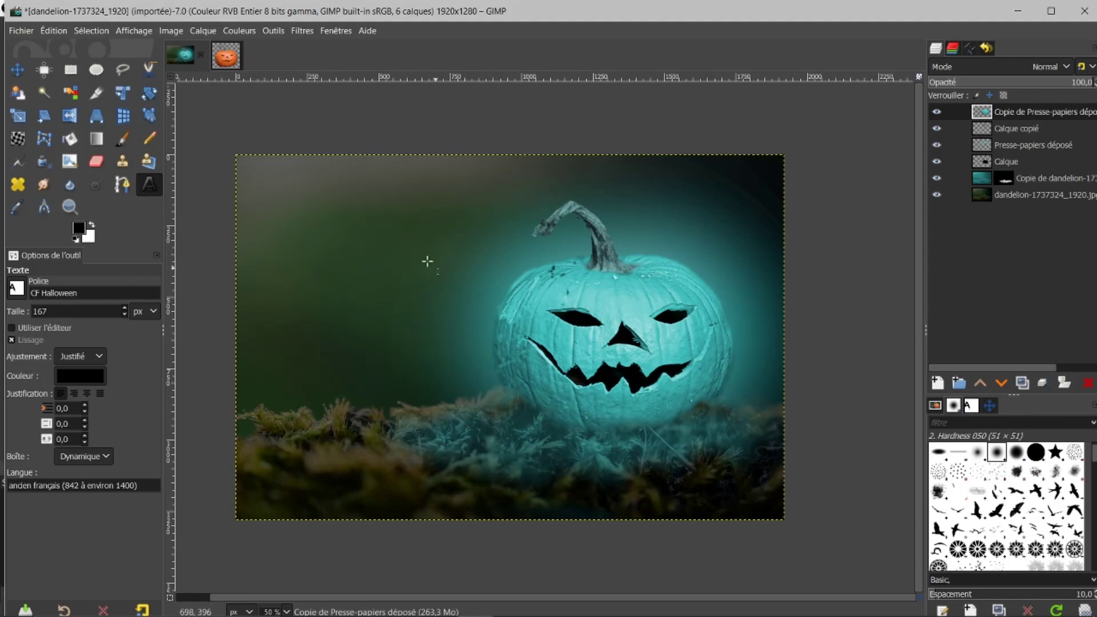
pyautogui.click(93, 227)
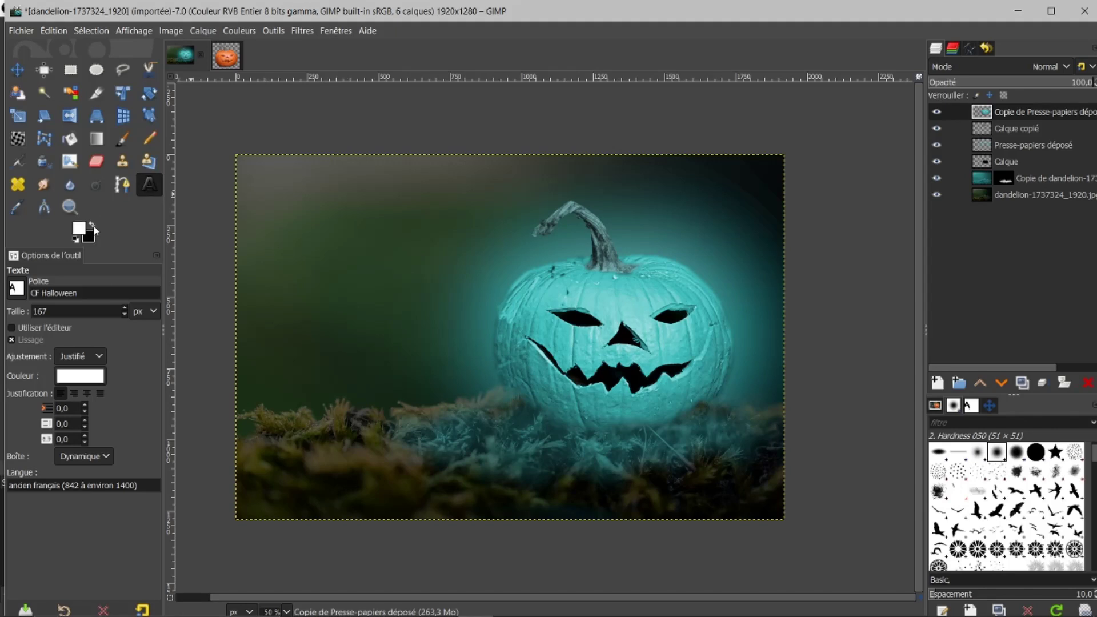
pyautogui.click(358, 294)
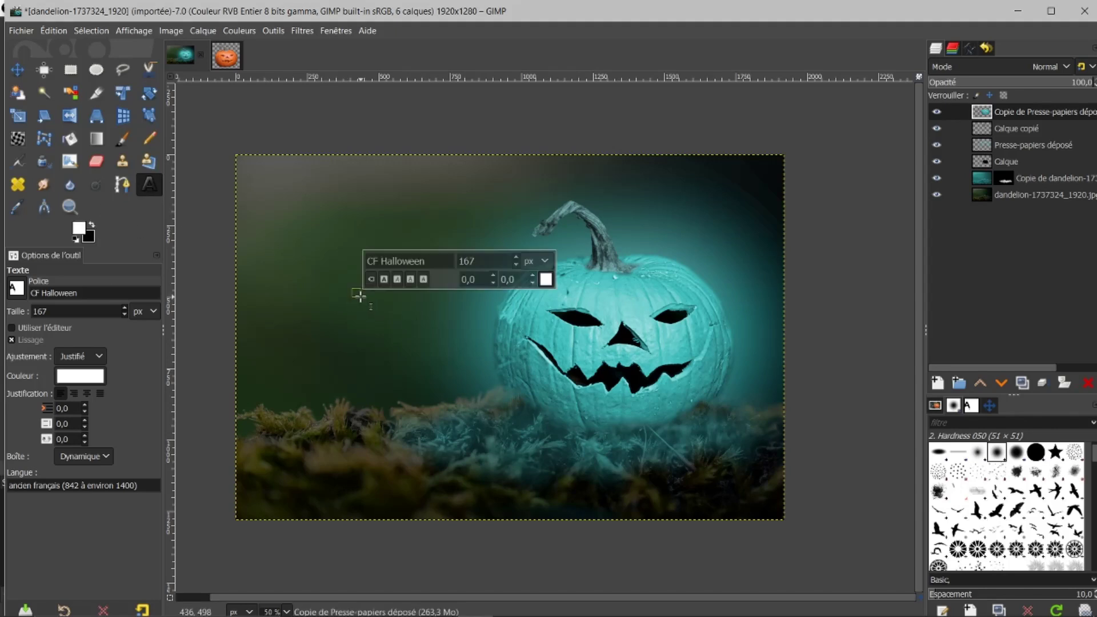
pyautogui.write('H')
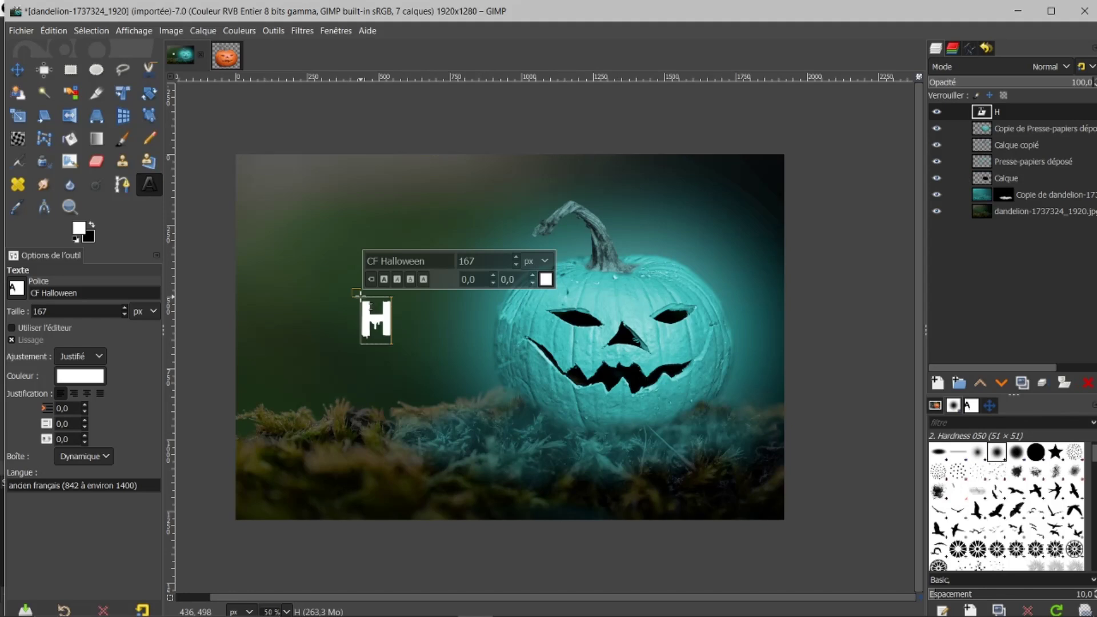
pyautogui.write('ALLO')
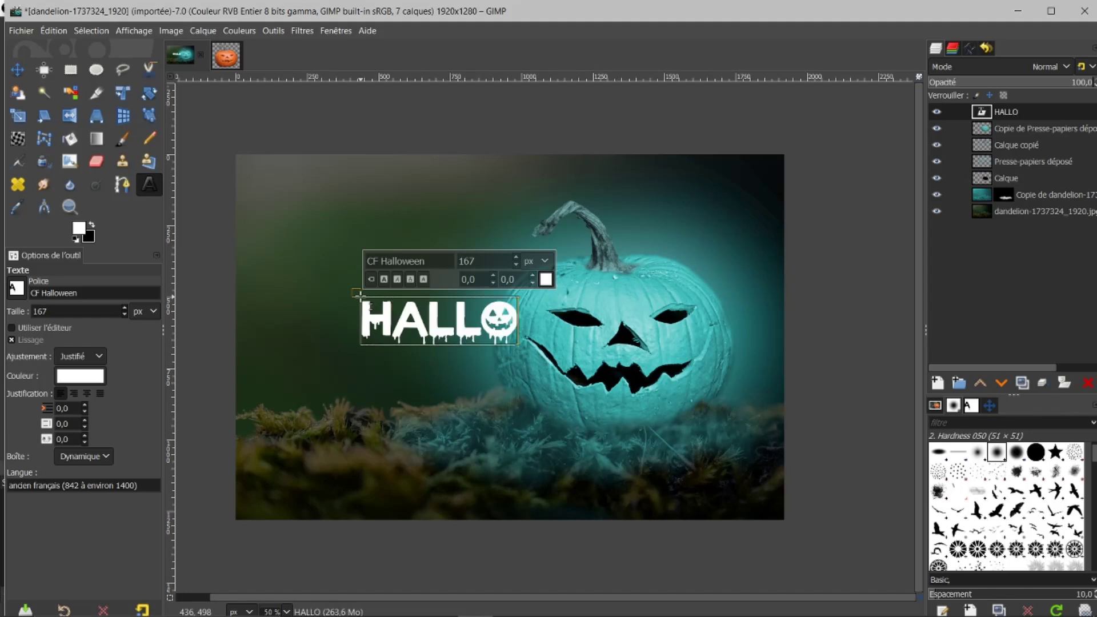
pyautogui.write('WEEN')
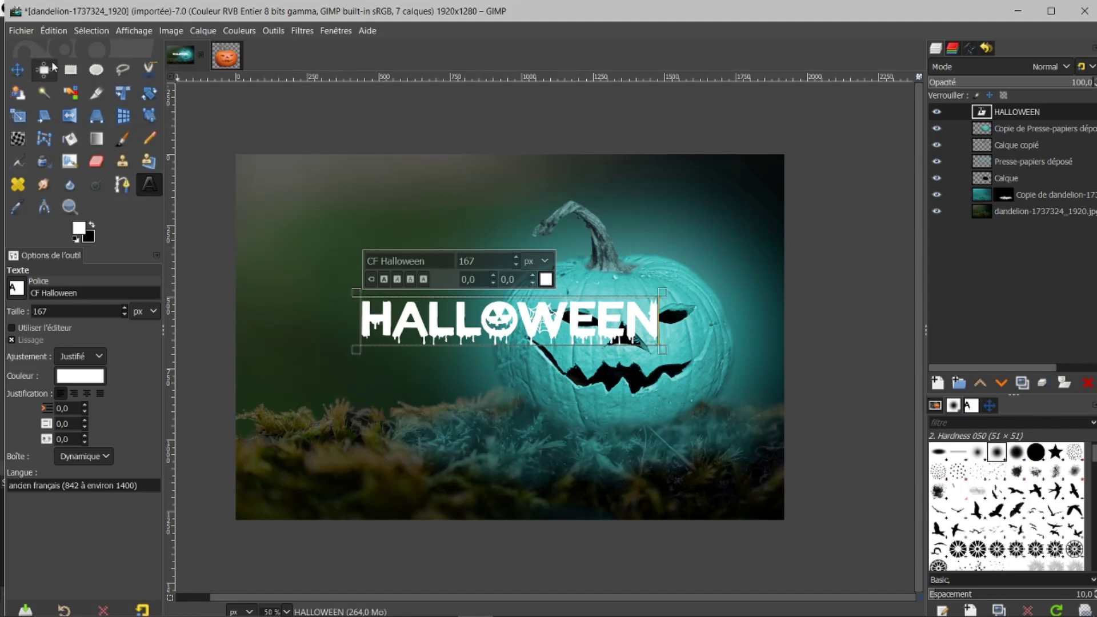
pyautogui.click(17, 70)
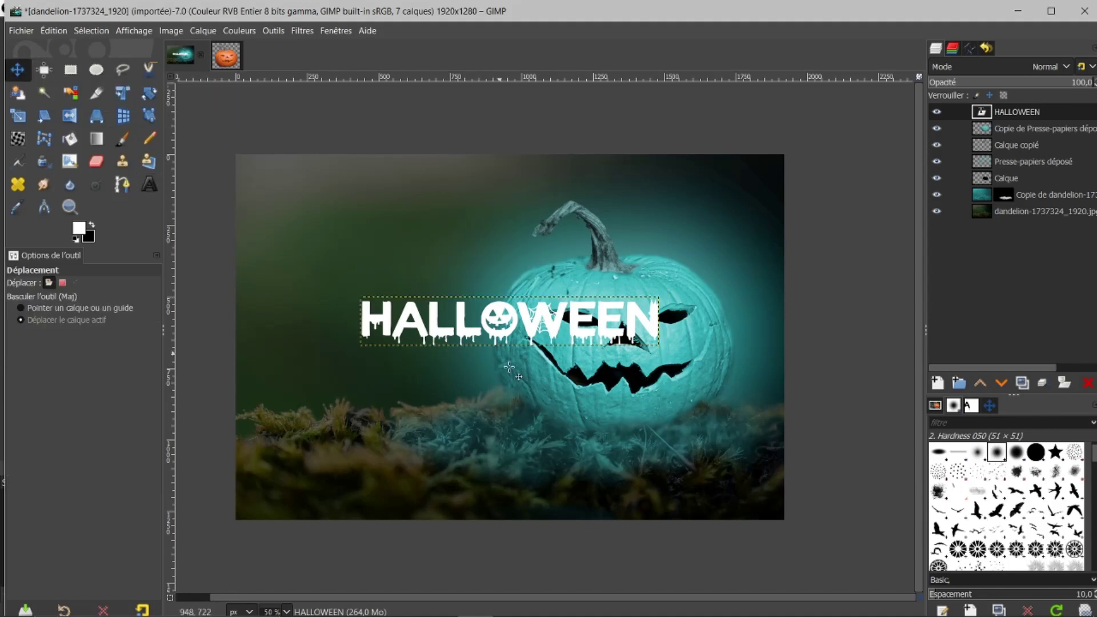
pyautogui.moveTo(540, 327); pyautogui.dragTo(441, 291)
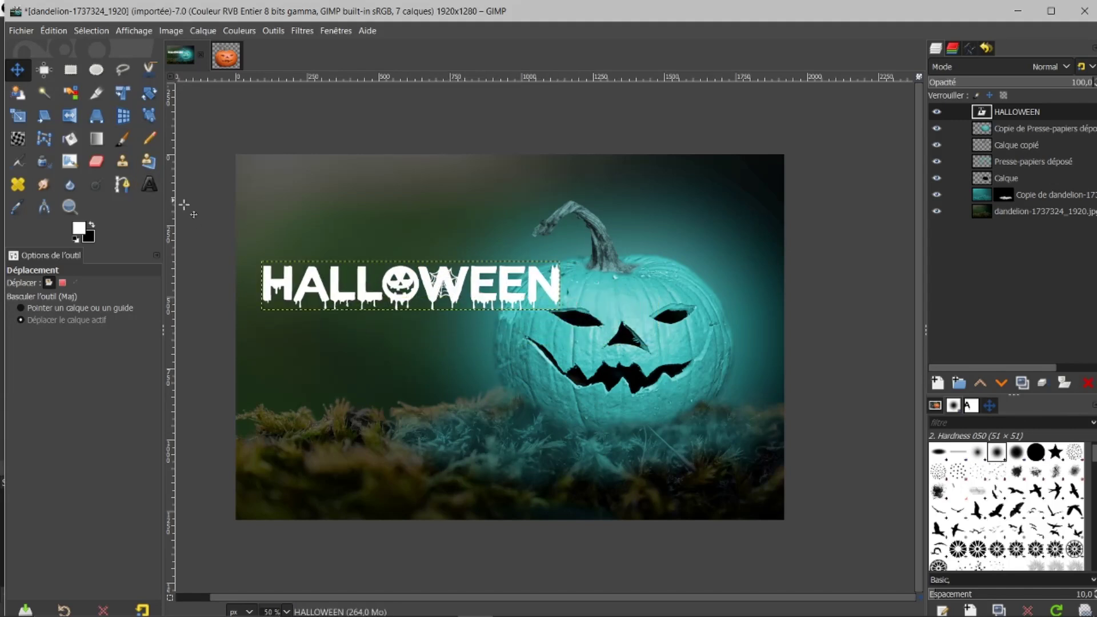
# Step: Bend the HALLOWEEN text along the drawn path
pyautogui.click(149, 184)
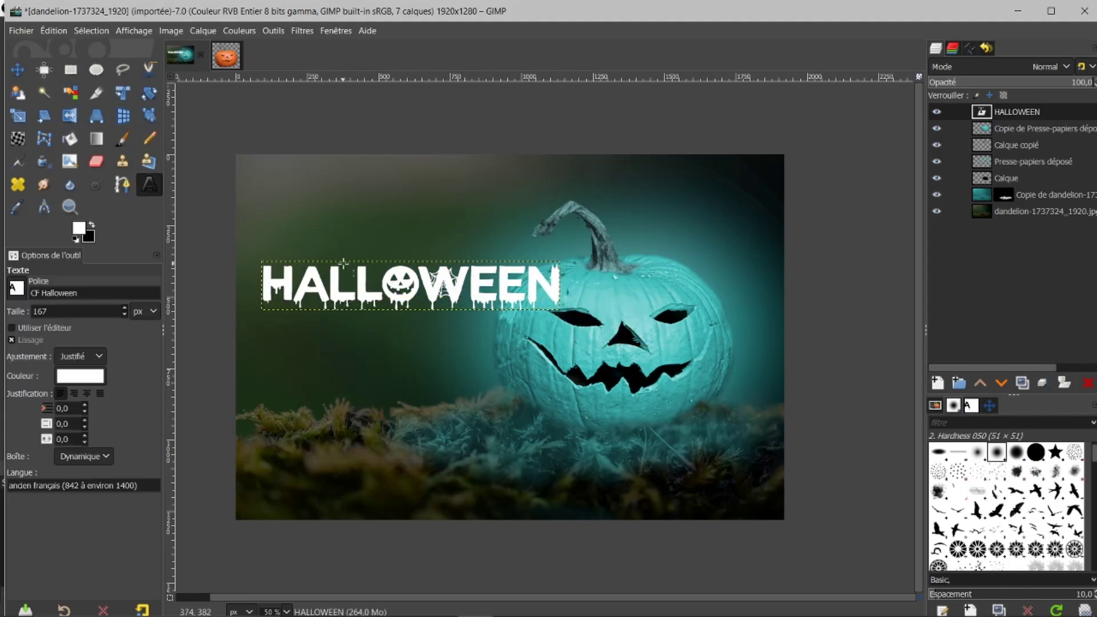
pyautogui.click(403, 295)
pyautogui.rightClick(445, 297)
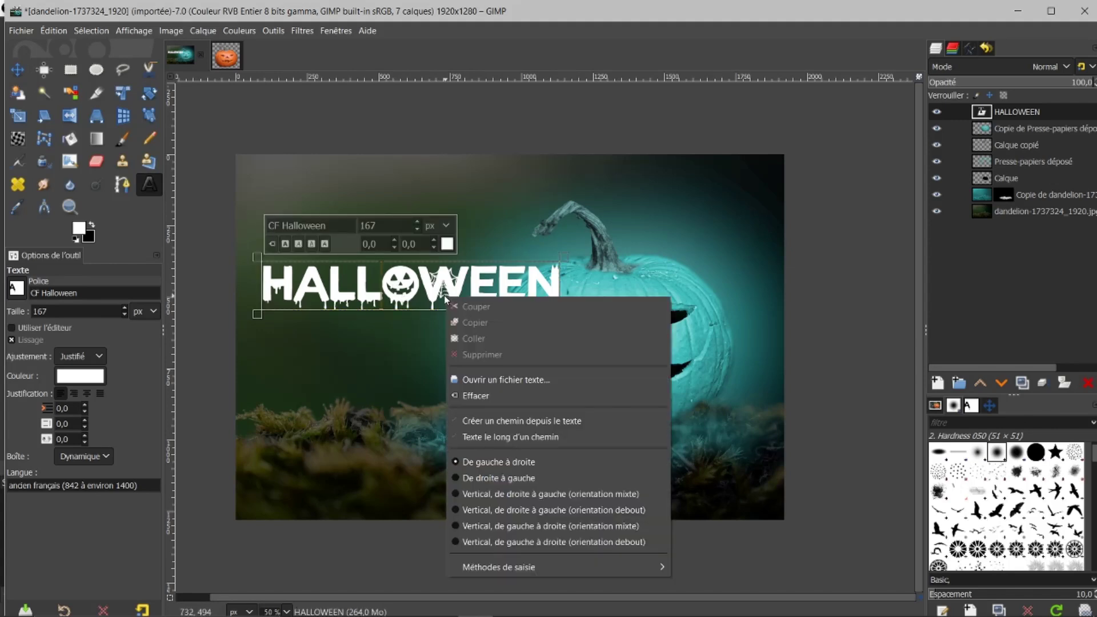
pyautogui.click(504, 435)
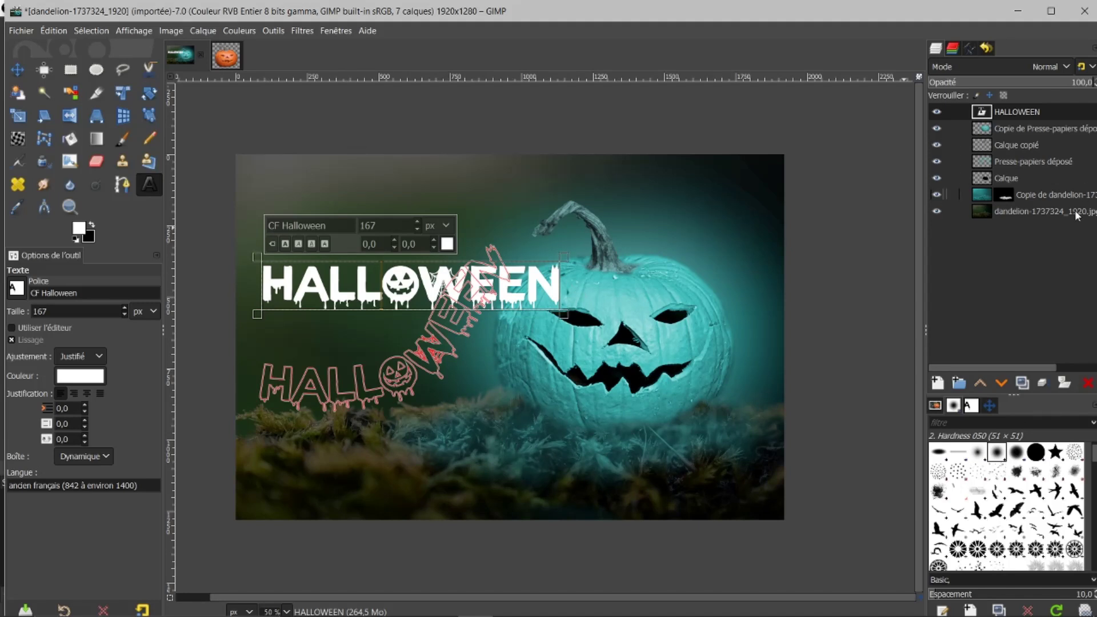
# Step: Delete the straight HALLOWEEN text layer after toggling its visibility to compare it with the curved outline
pyautogui.click(937, 112)
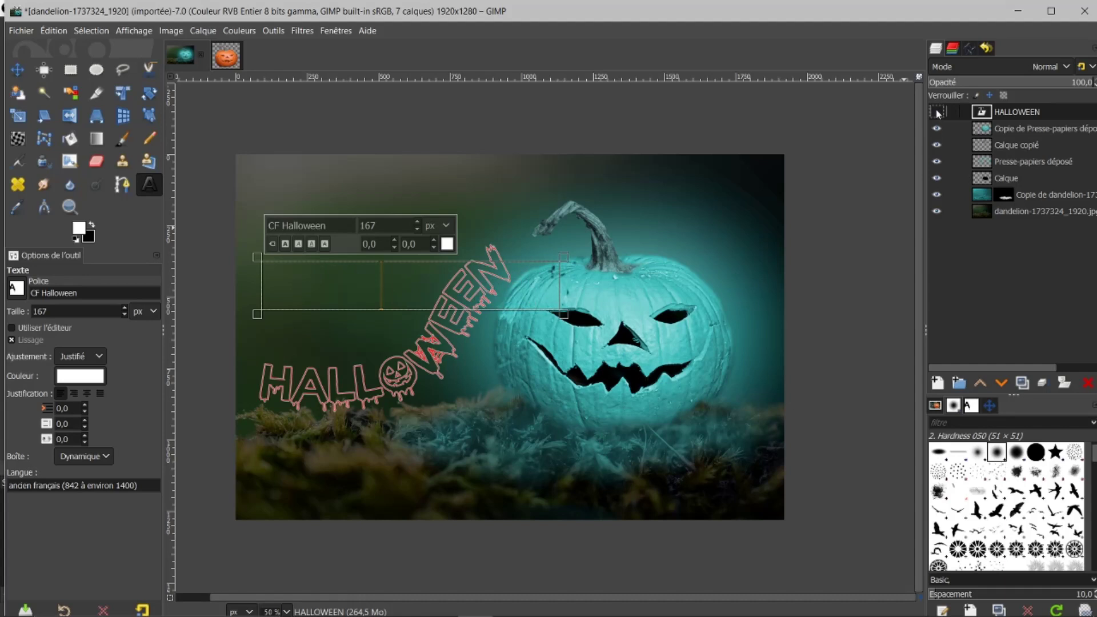
pyautogui.click(937, 112)
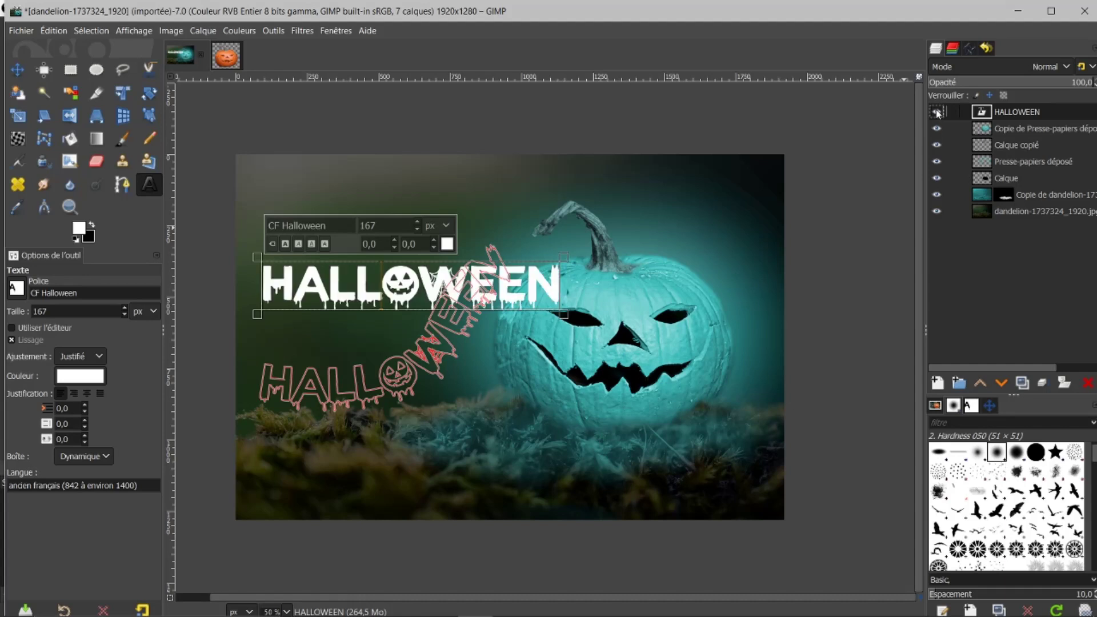
pyautogui.click(1088, 384)
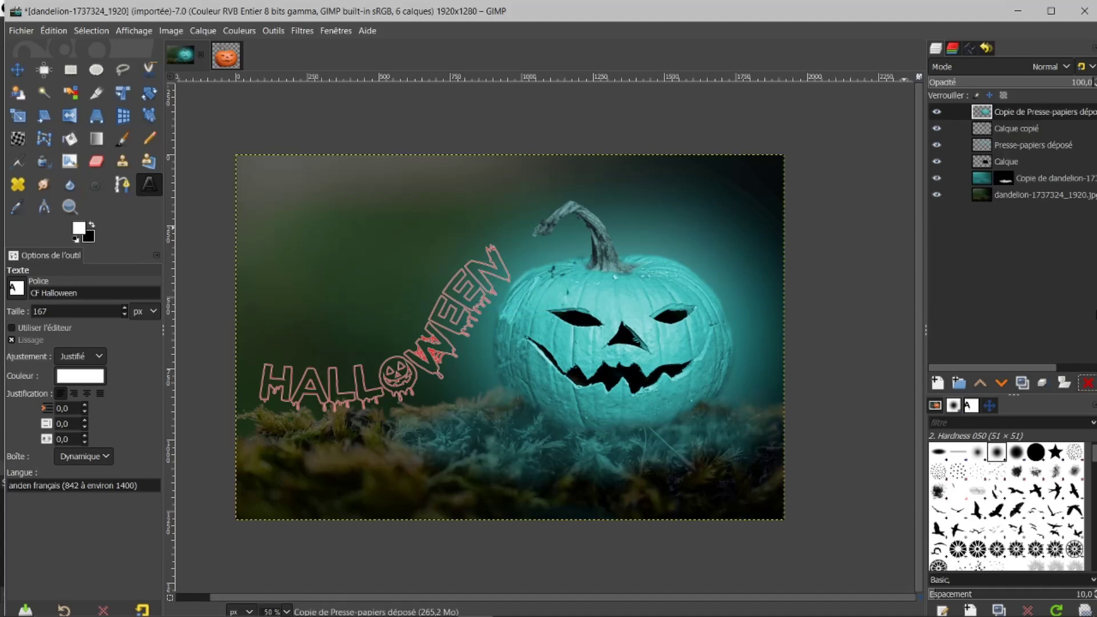
# Step: Hide the HALLOWEEN path, convert it to a selection and return to the layer list
pyautogui.click(971, 49)
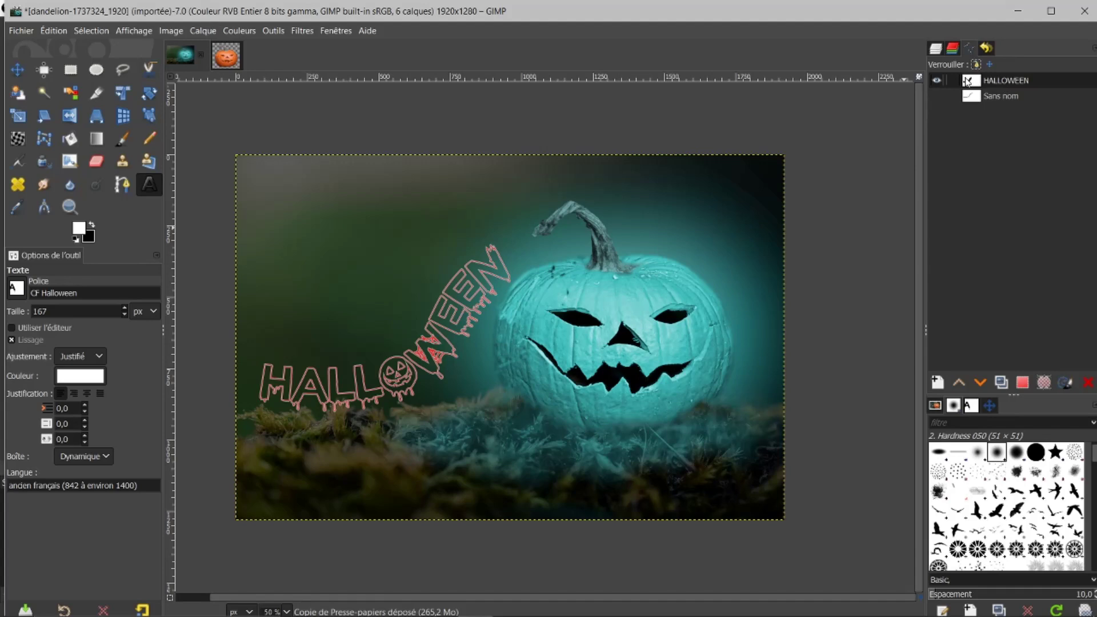
pyautogui.click(936, 82)
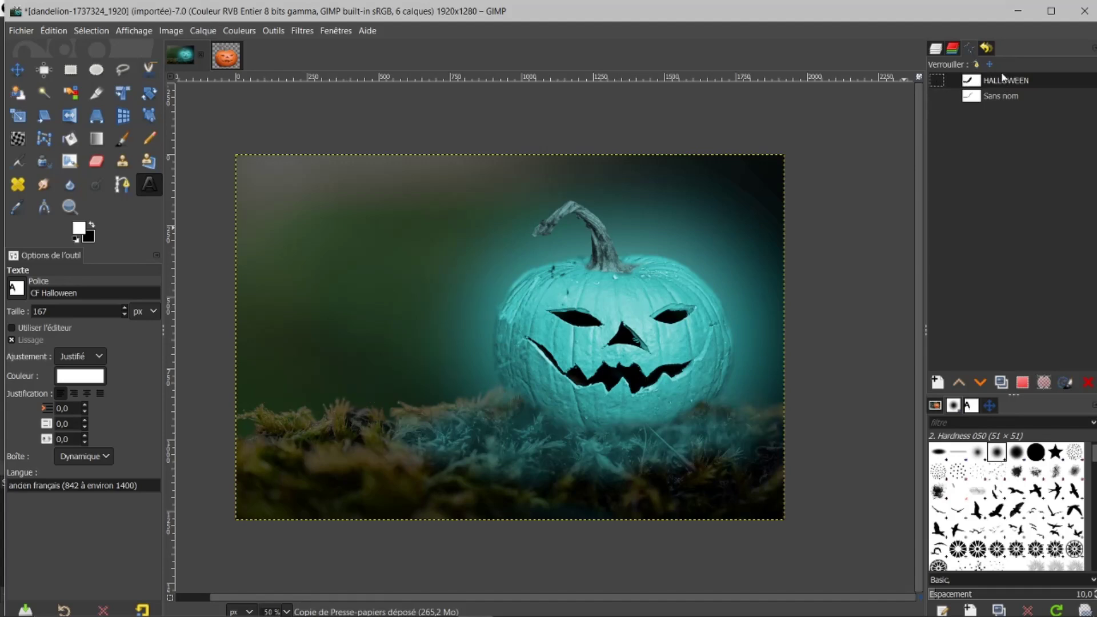
pyautogui.click(1022, 383)
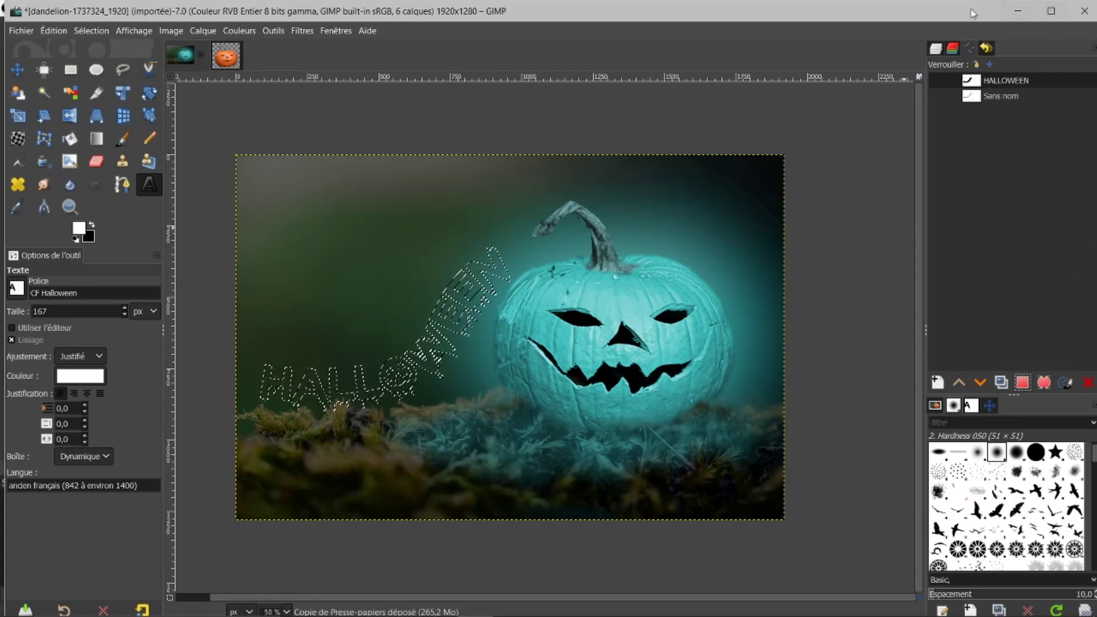
pyautogui.click(935, 50)
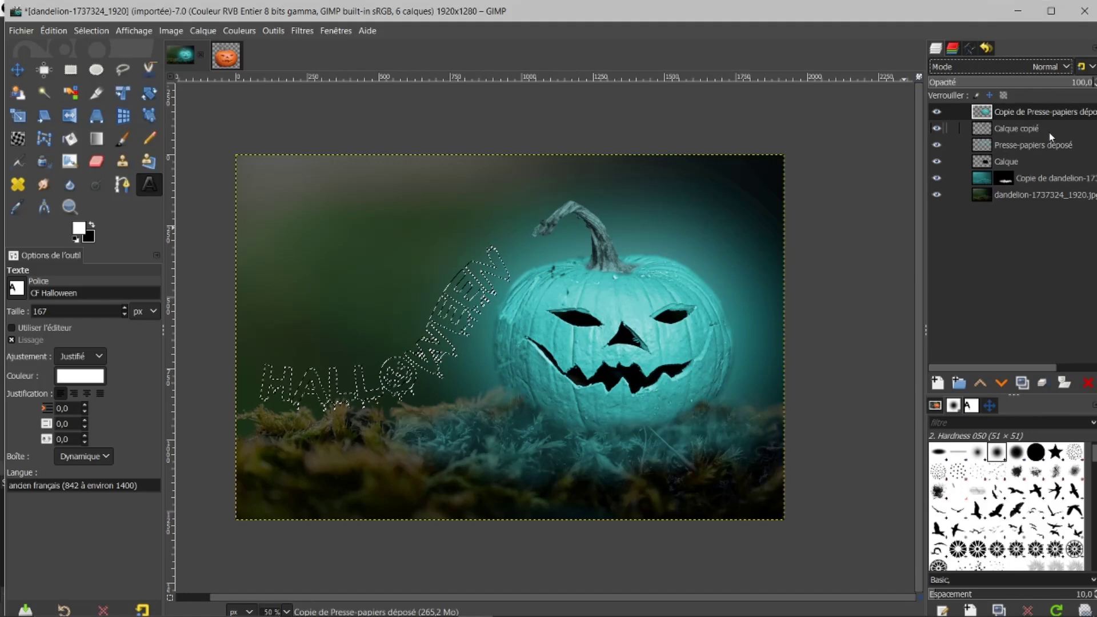
# Step: Add a transparent 1920 × 1280 px layer, paint the HALLOWEEN selection white with the Paintbrush and clear the selection
pyautogui.click(938, 383)
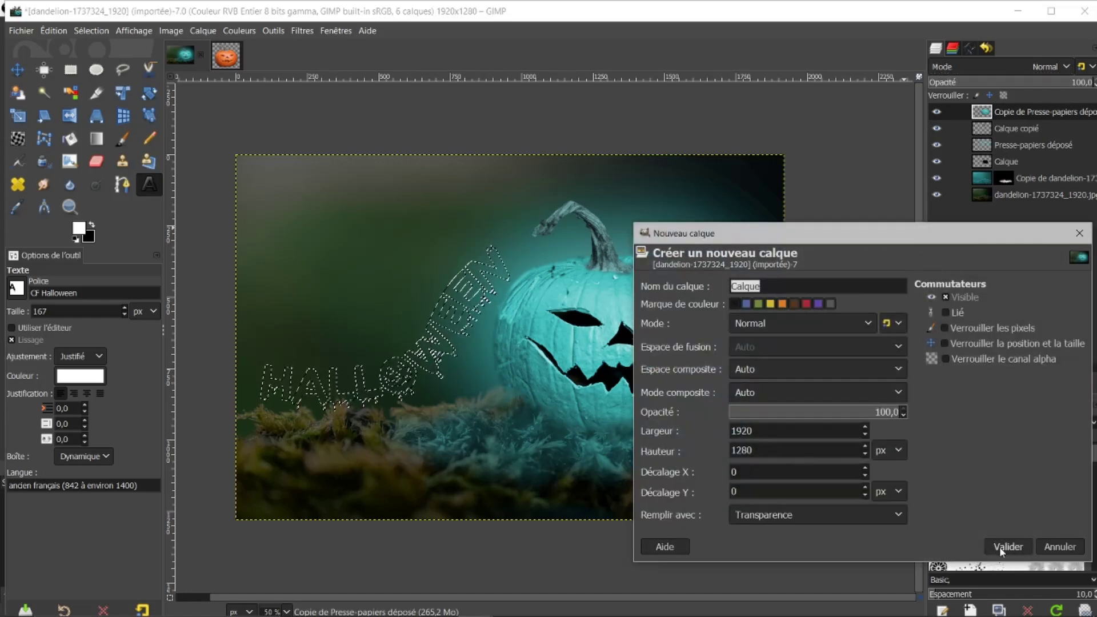
pyautogui.click(1006, 547)
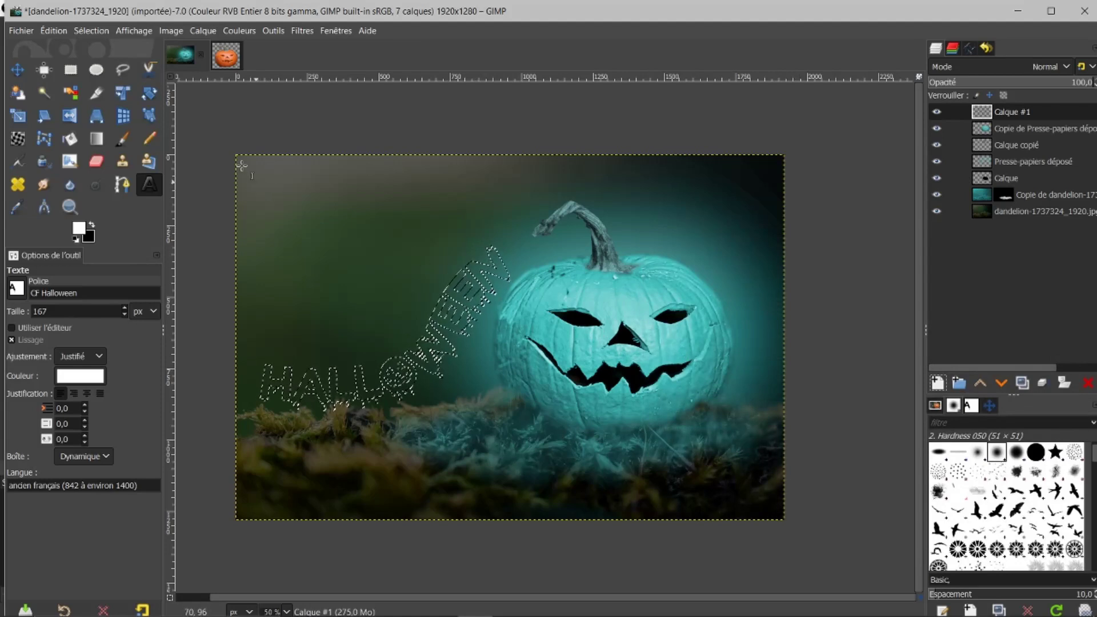
pyautogui.click(122, 137)
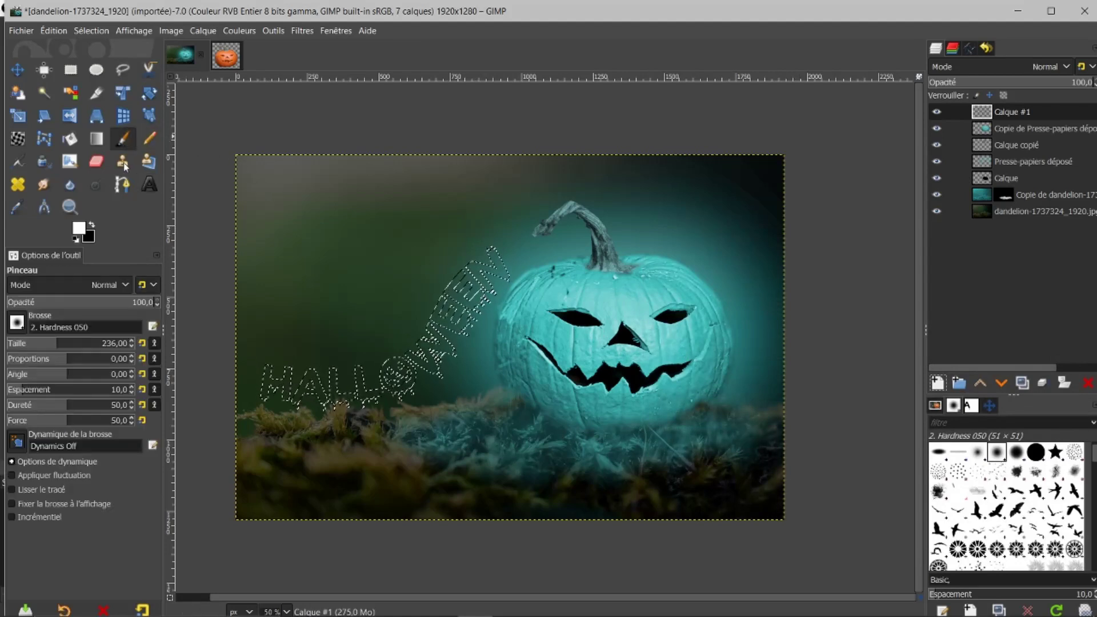
pyautogui.moveTo(451, 326)
pyautogui.mouseDown()
pyautogui.moveTo(489, 254)
pyautogui.moveTo(476, 300)
pyautogui.moveTo(491, 268)
pyautogui.moveTo(433, 364)
pyautogui.moveTo(449, 325)
pyautogui.moveTo(418, 358)
pyautogui.mouseUp()
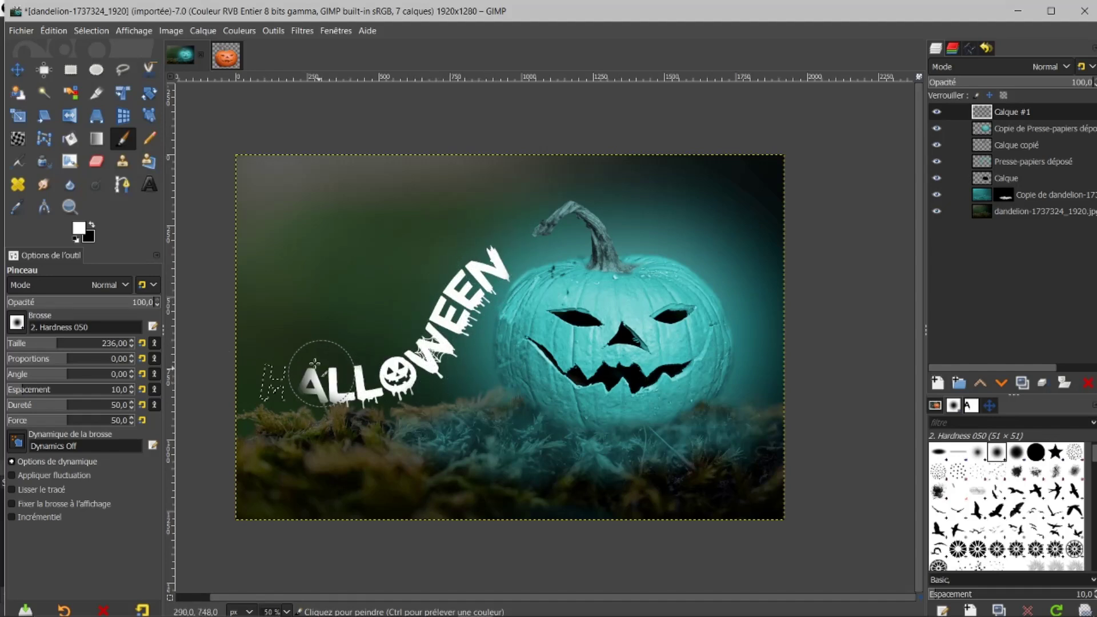
pyautogui.moveTo(315, 364)
pyautogui.mouseDown()
pyautogui.moveTo(279, 357)
pyautogui.moveTo(297, 390)
pyautogui.mouseUp()
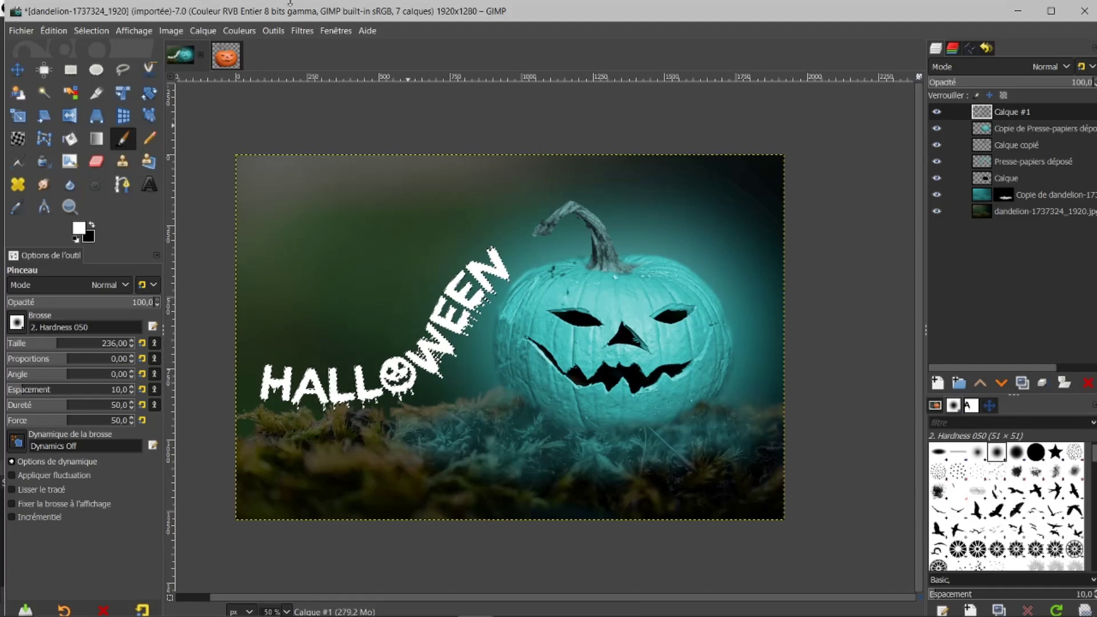
pyautogui.click(92, 31)
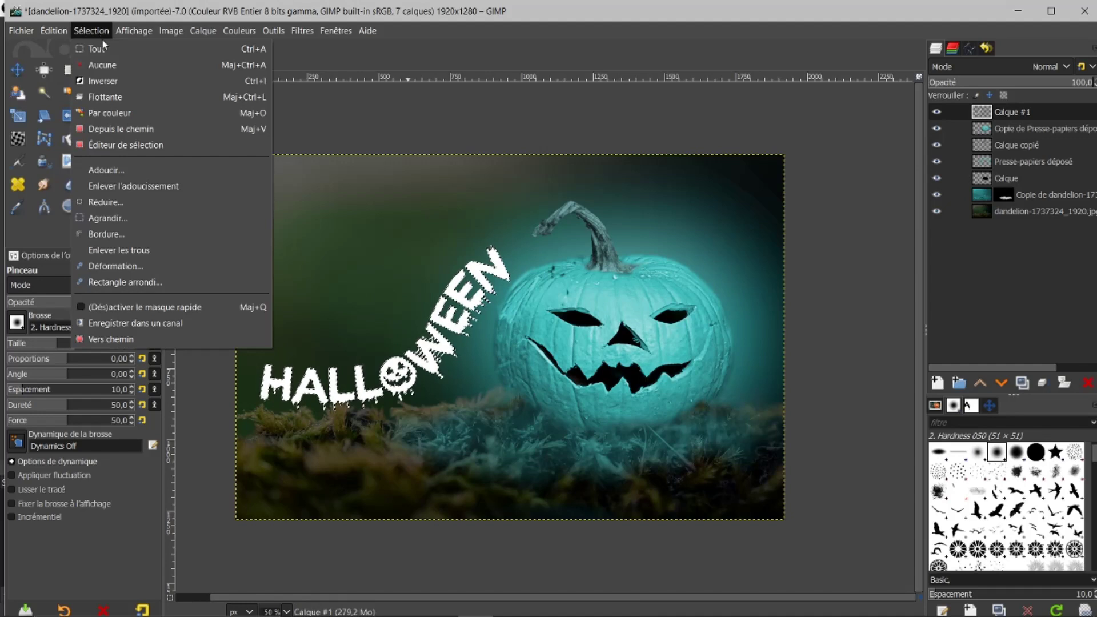
pyautogui.click(99, 66)
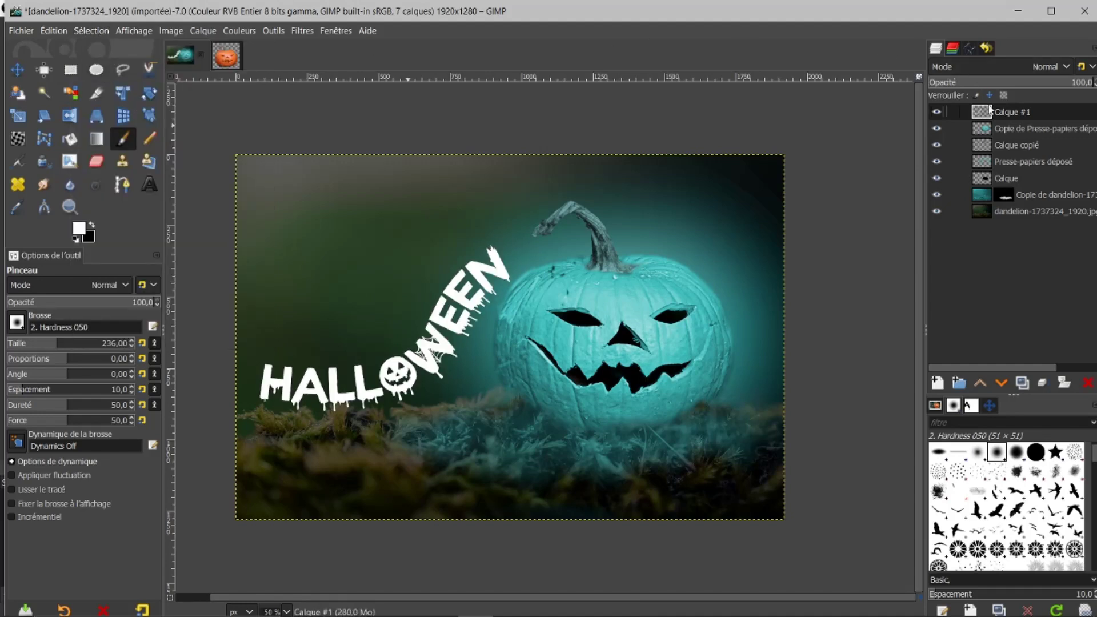
# Step: Move the curved HALLOWEEN lettering slightly up and to the right, and fit its layer to the image size
pyautogui.click(22, 70)
pyautogui.moveTo(440, 343); pyautogui.dragTo(451, 330)
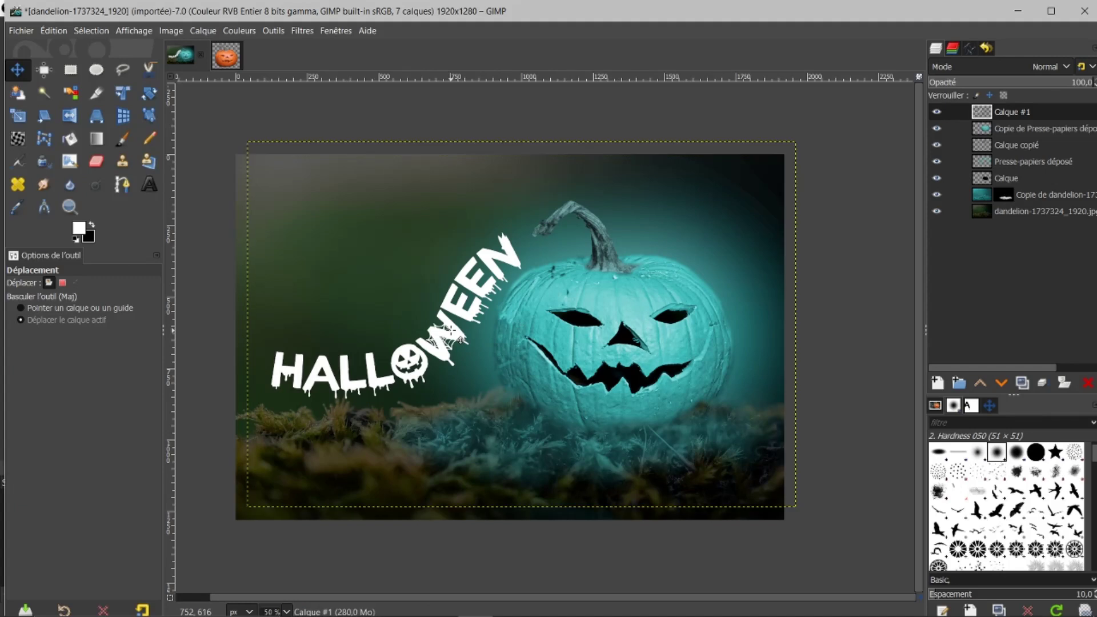
pyautogui.click(1022, 211)
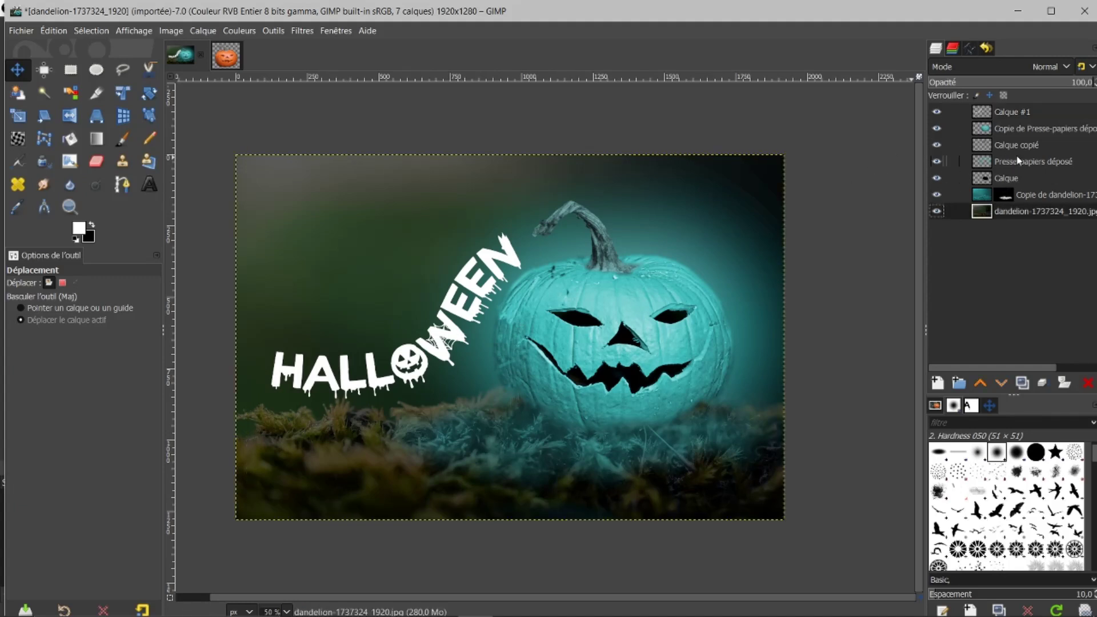
pyautogui.click(1002, 108)
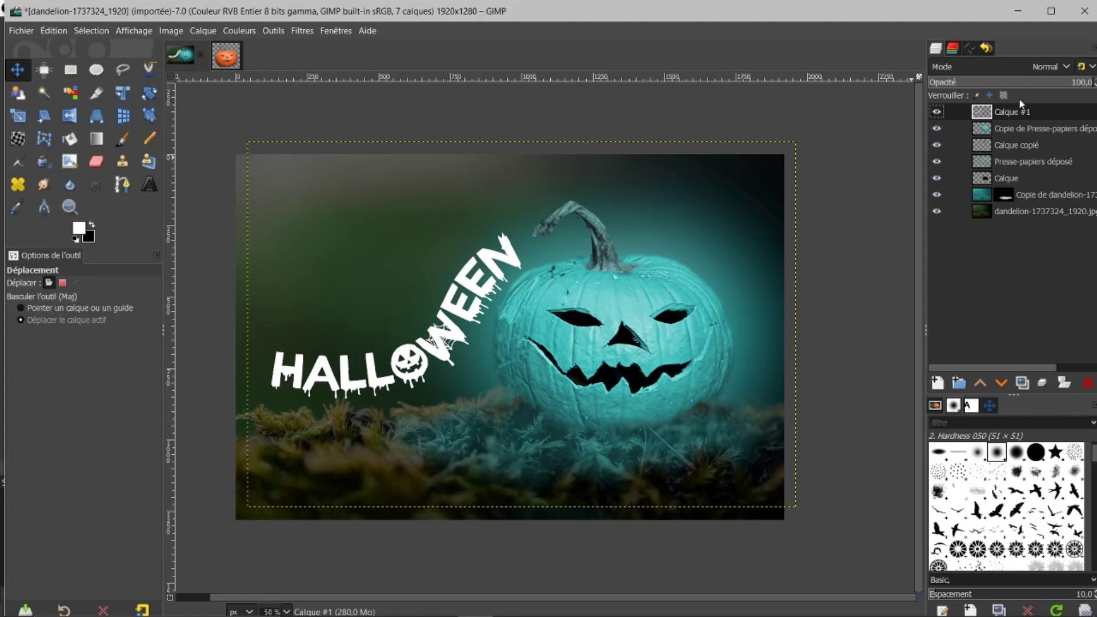
pyautogui.rightClick(1011, 111)
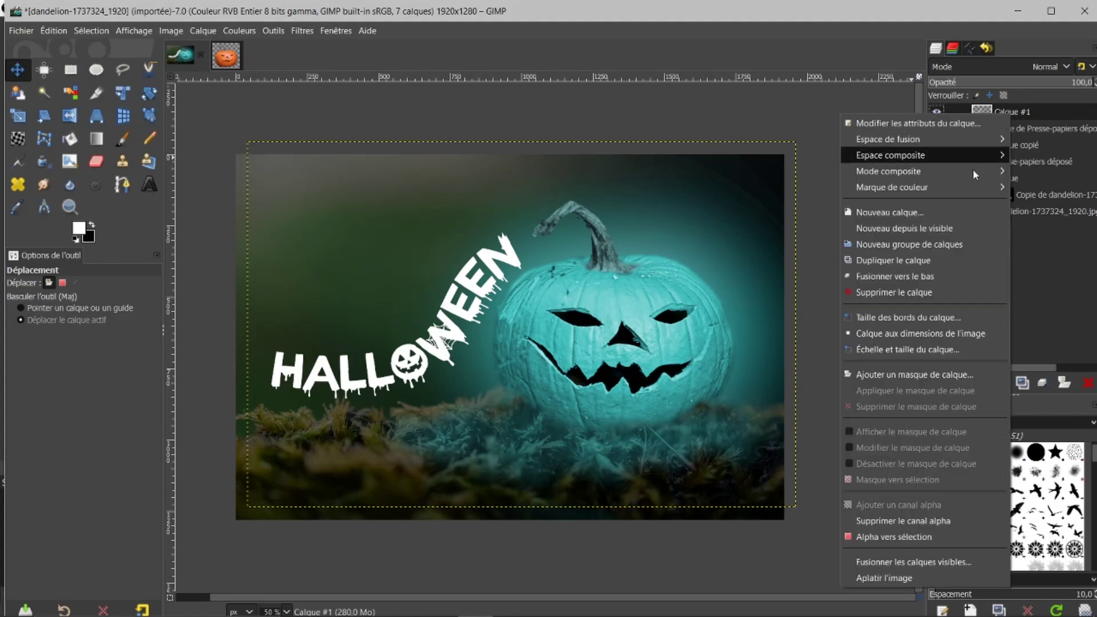
pyautogui.click(919, 334)
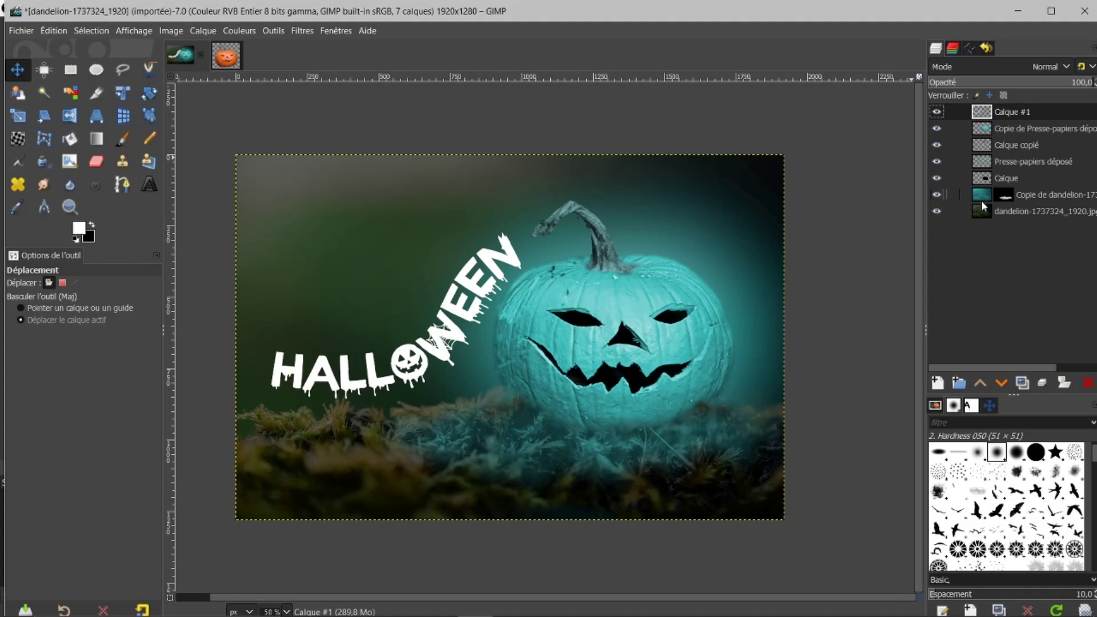
# Step: Stamp a white moon above HALL on a new transparent layer with the Planet 002 FROST brush at 1000 px, and set the layer opacity to 30.4
pyautogui.click(936, 384)
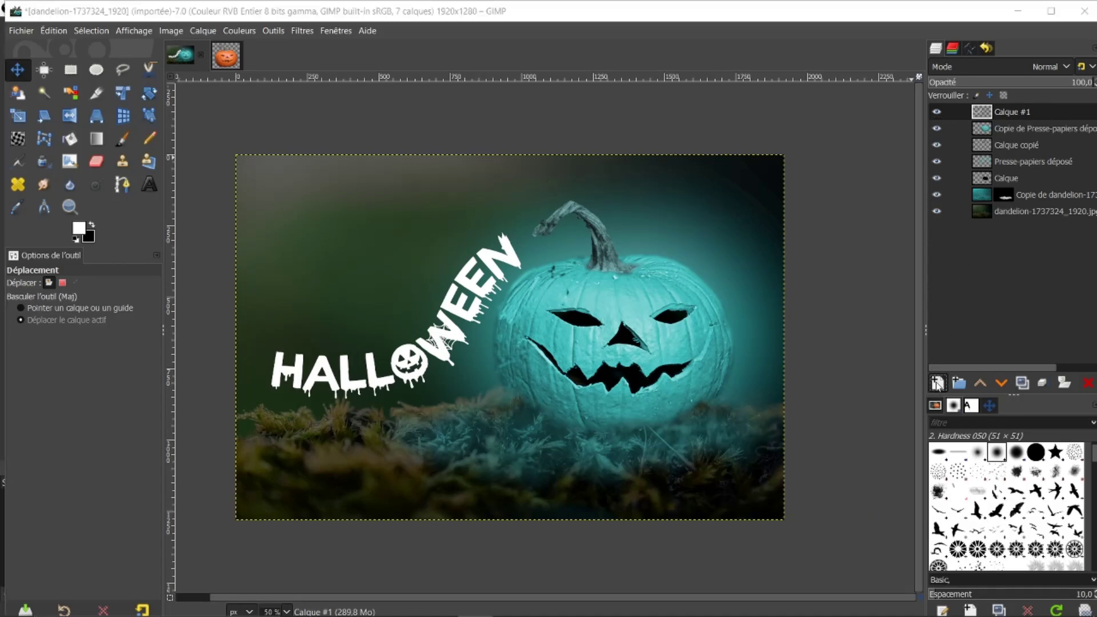
pyautogui.click(992, 544)
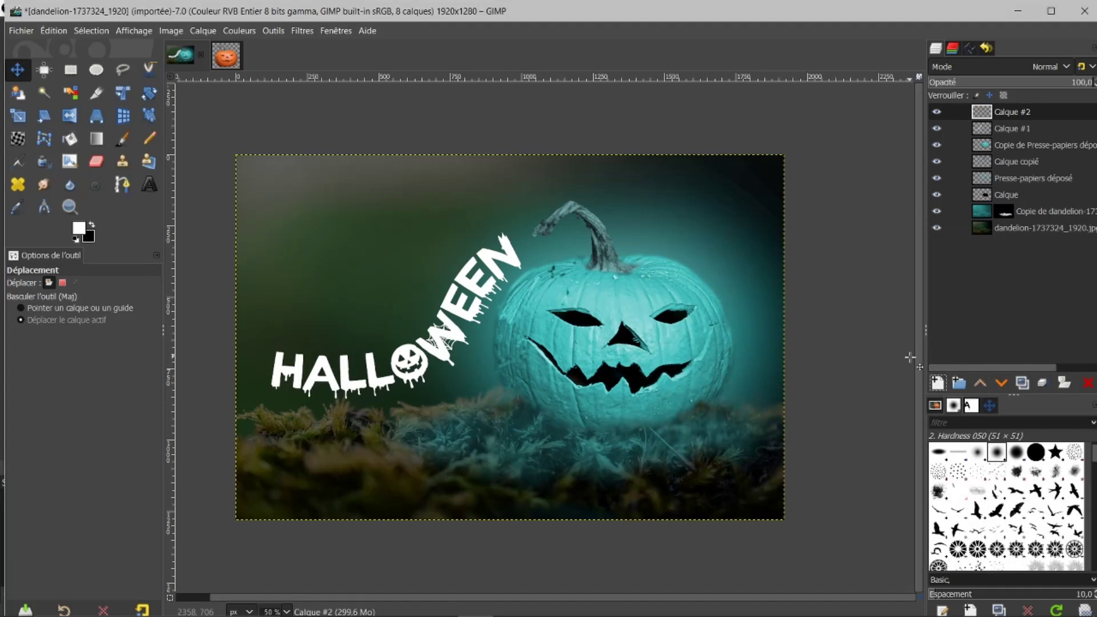
pyautogui.click(124, 141)
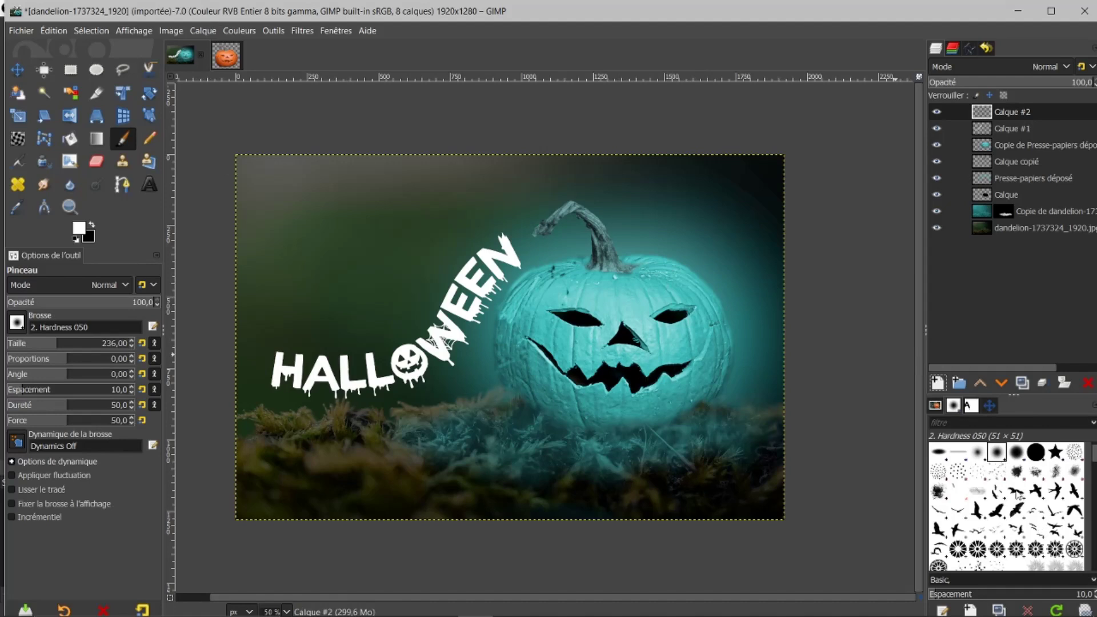
pyautogui.scroll(-5, 1005, 485)
pyautogui.scroll(-8, 1005, 486)
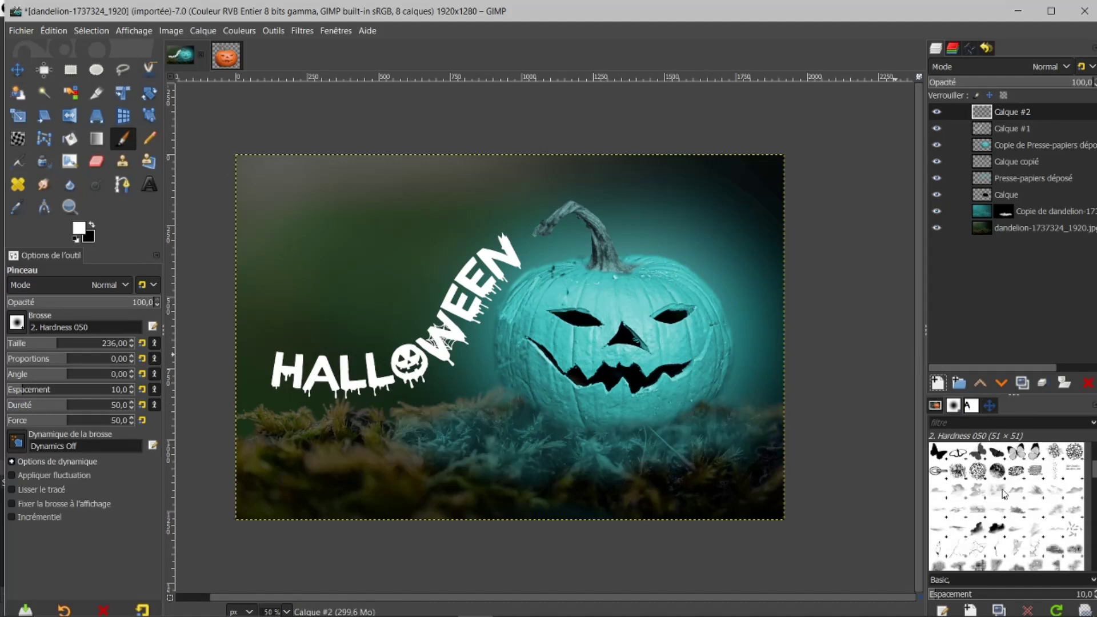
pyautogui.scroll(-8, 1000, 498)
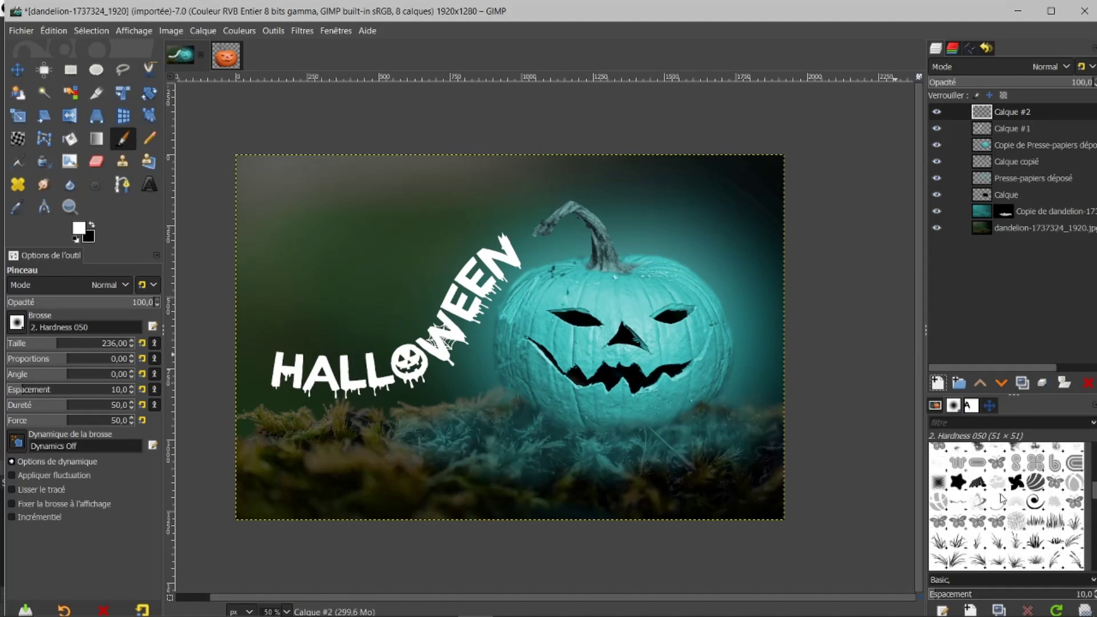
pyautogui.scroll(-6, 1000, 500)
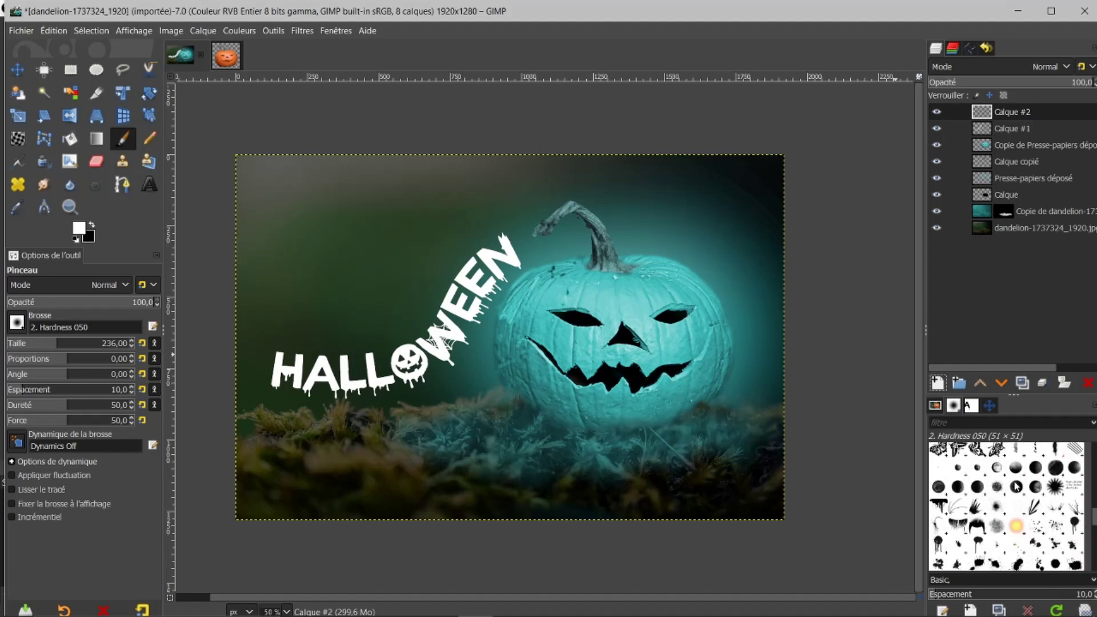
pyautogui.click(997, 474)
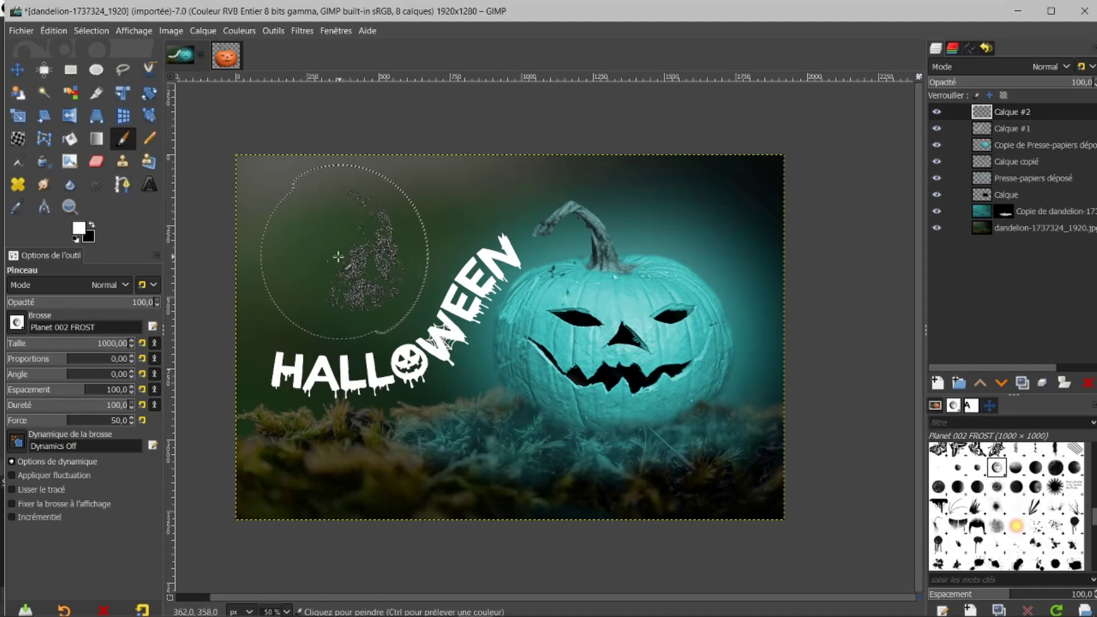
pyautogui.click(338, 257)
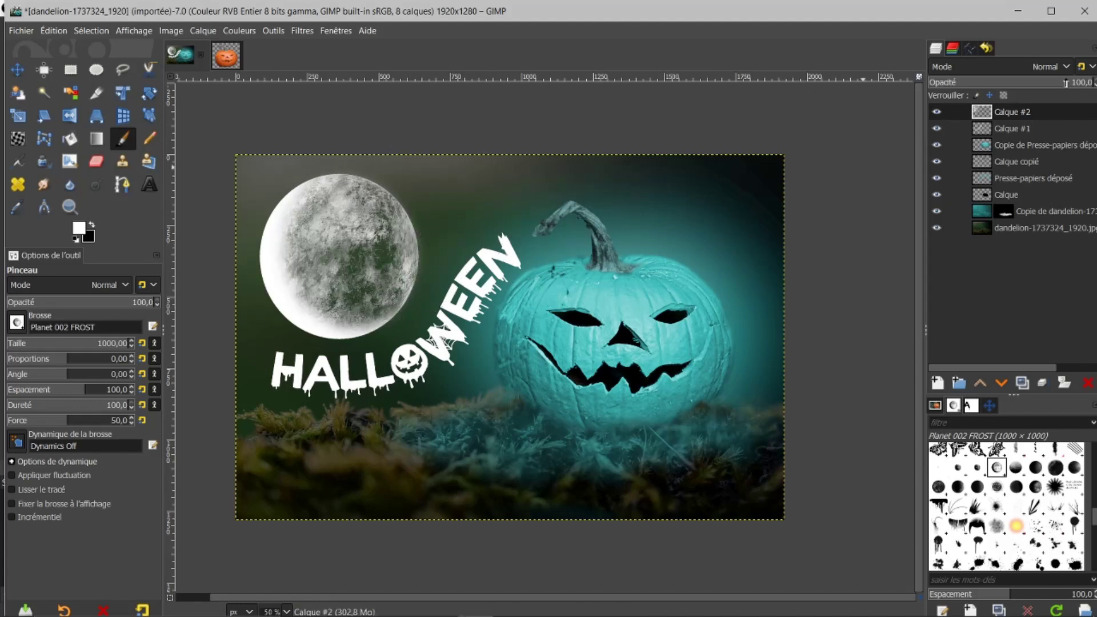
pyautogui.moveTo(1062, 84); pyautogui.dragTo(980, 80)
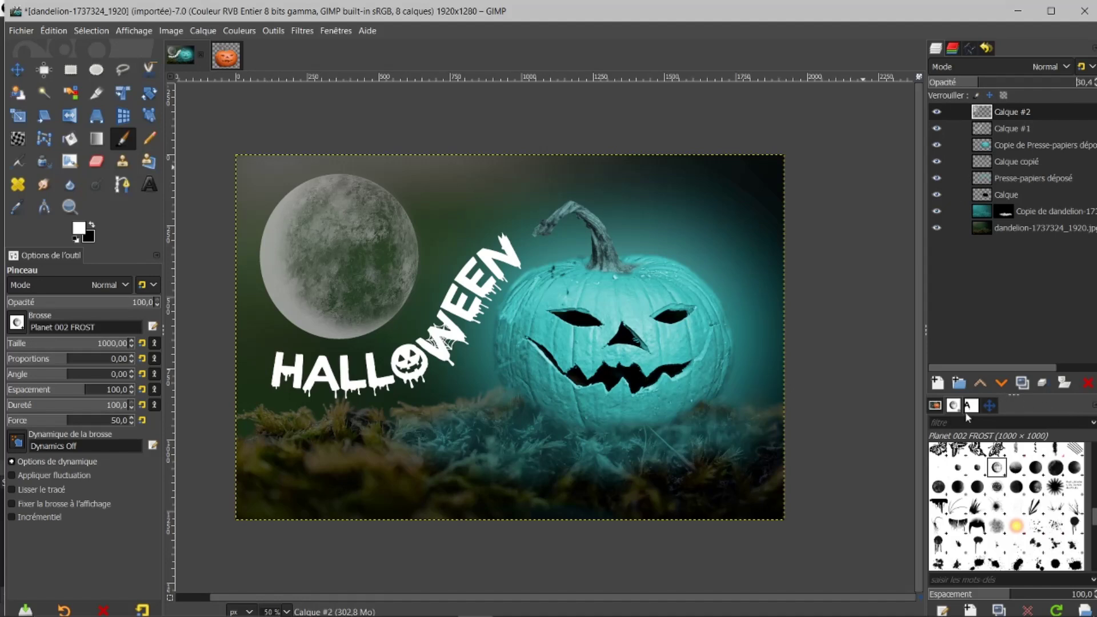
# Step: Choose the BirdsFlying_18 brush for the Paintbrush and make black the foreground colour
pyautogui.scroll(-4, 1003, 479)
pyautogui.scroll(-5, 999, 491)
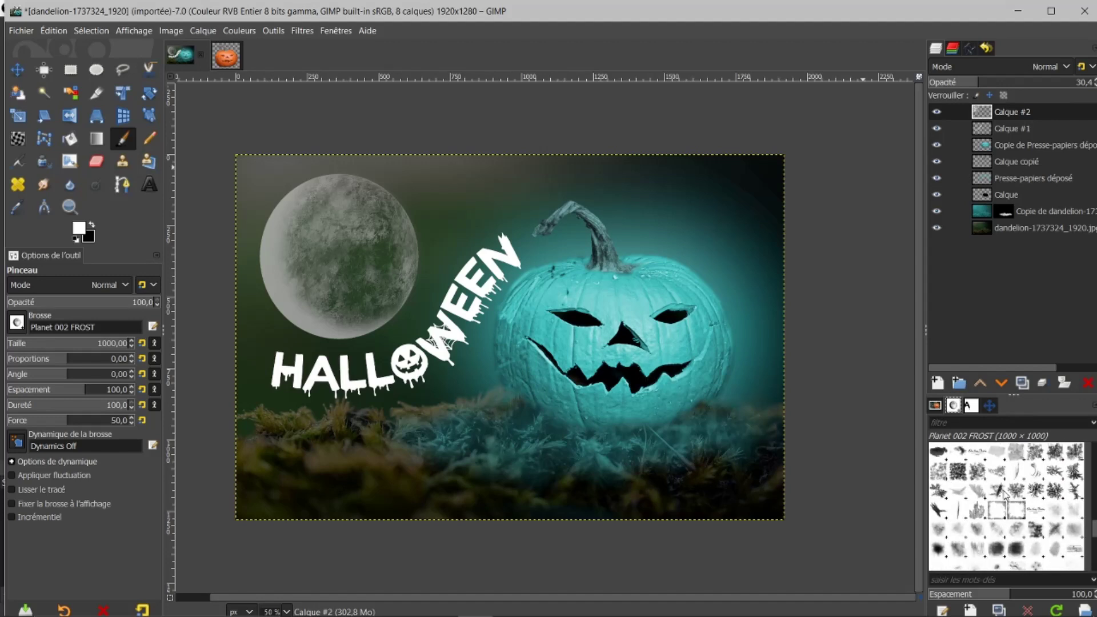
pyautogui.scroll(-5, 995, 490)
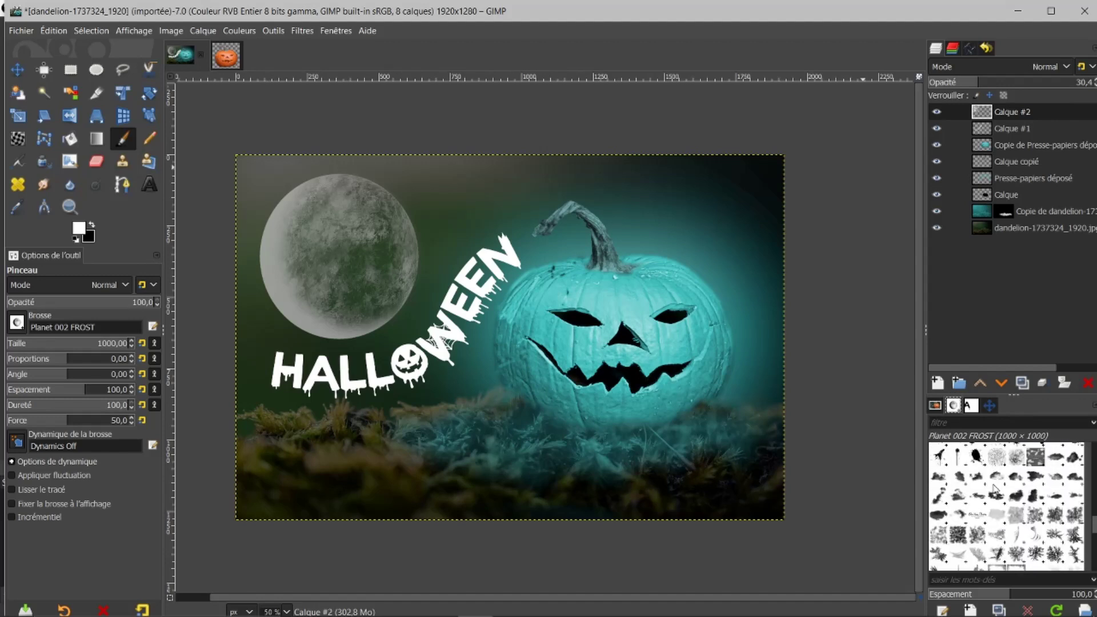
pyautogui.scroll(-5, 990, 489)
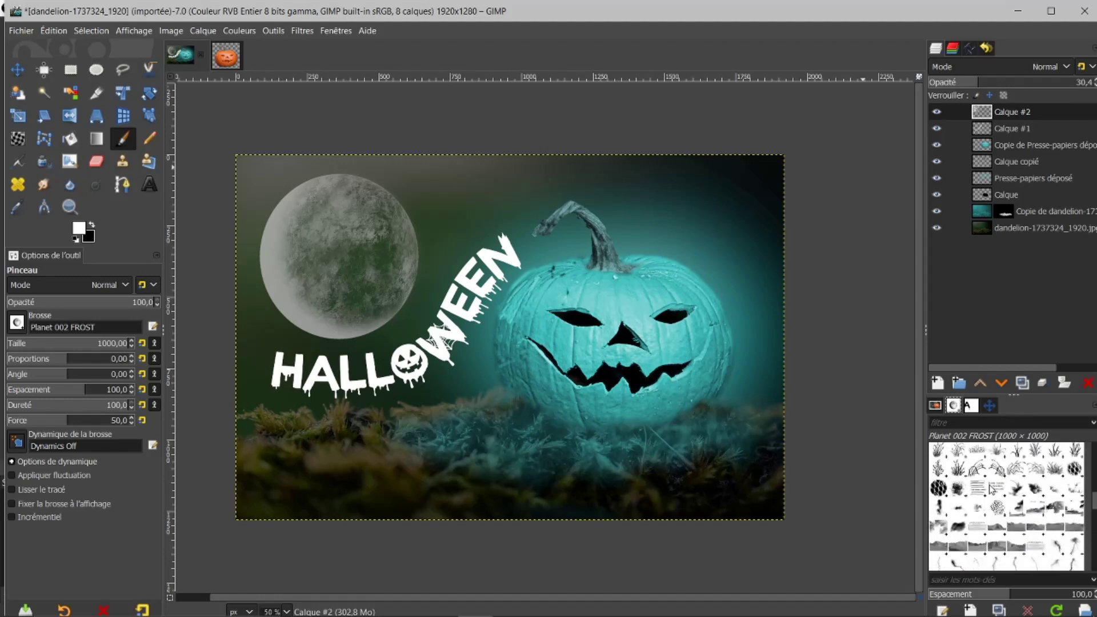
pyautogui.scroll(-5, 990, 490)
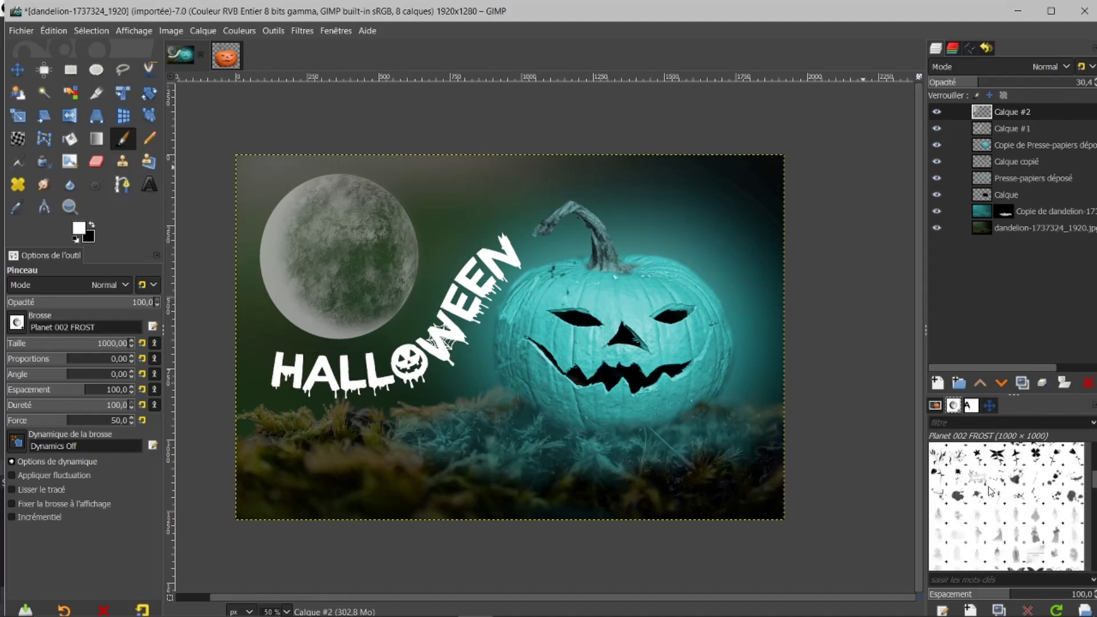
pyautogui.scroll(-5, 990, 490)
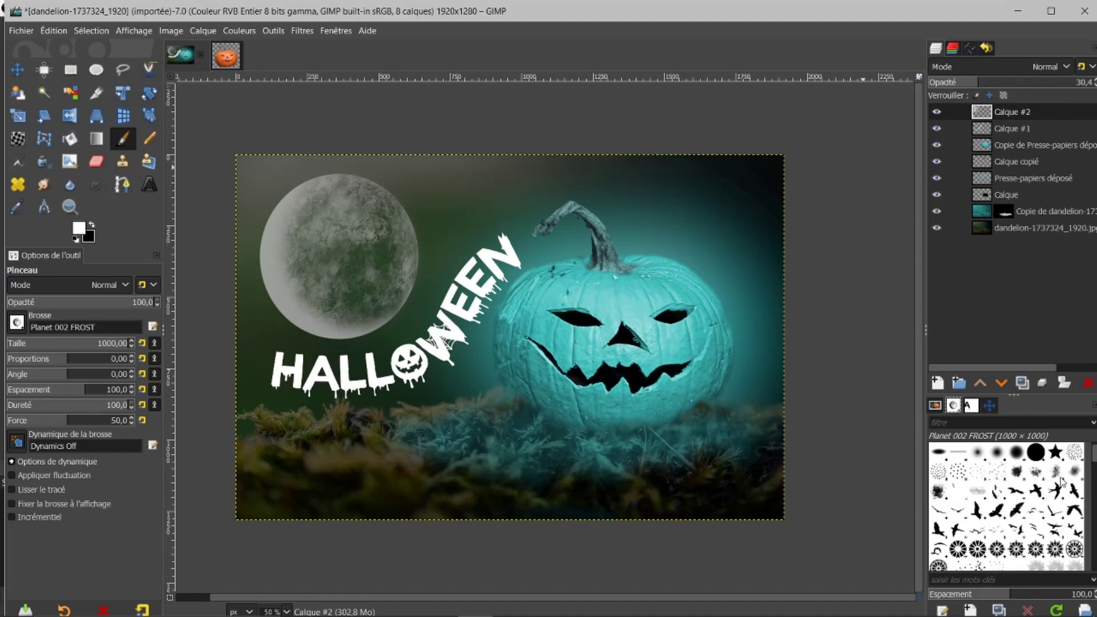
pyautogui.click(997, 510)
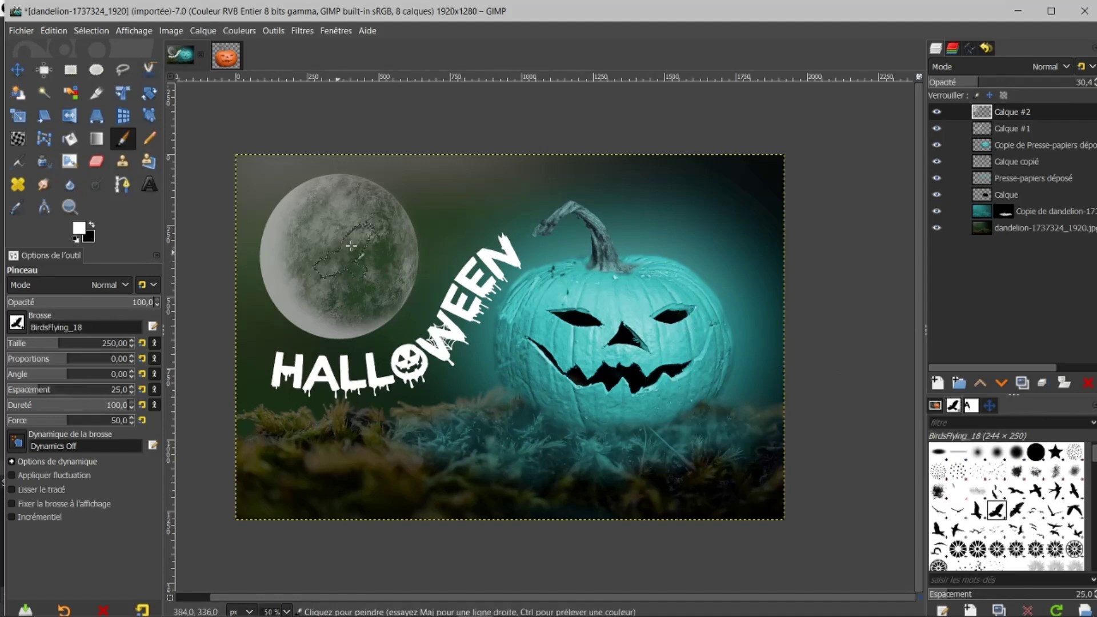
pyautogui.click(91, 226)
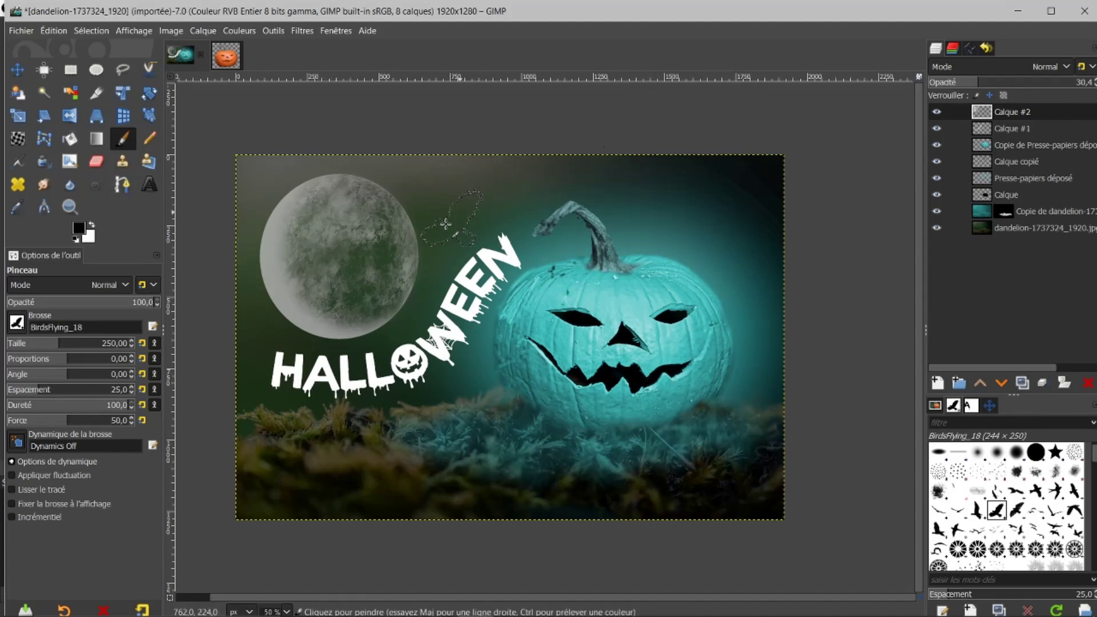
# Step: Add a transparent 1920 × 1280 px layer above the moon layer and stamp a black flying bird over the moon
pyautogui.click(936, 111)
pyautogui.click(936, 111)
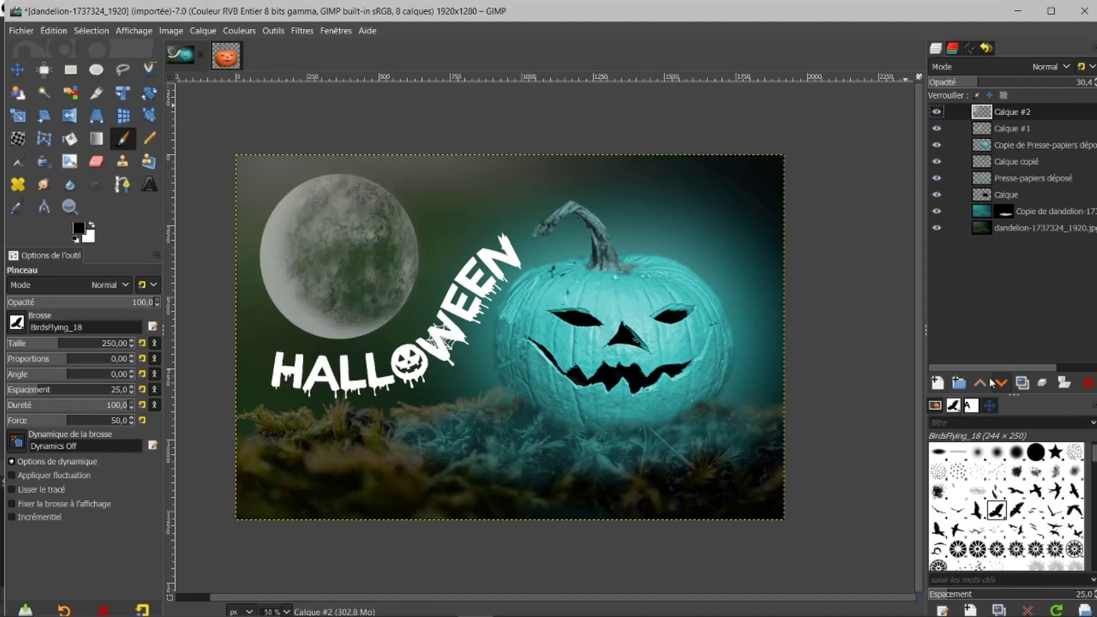
pyautogui.click(938, 382)
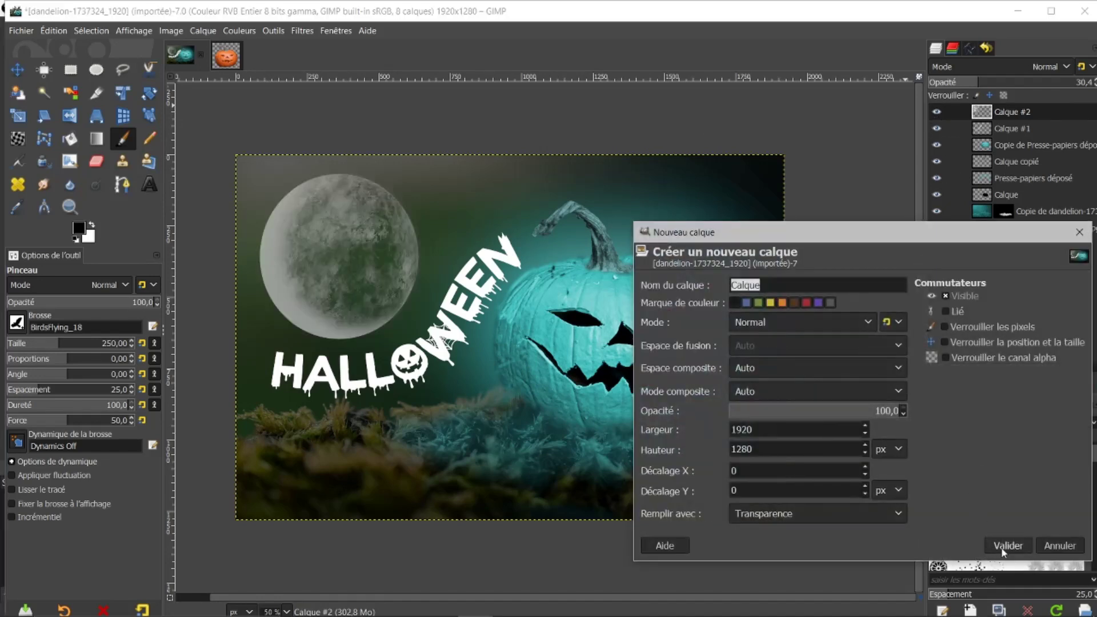
pyautogui.click(1002, 547)
pyautogui.click(347, 226)
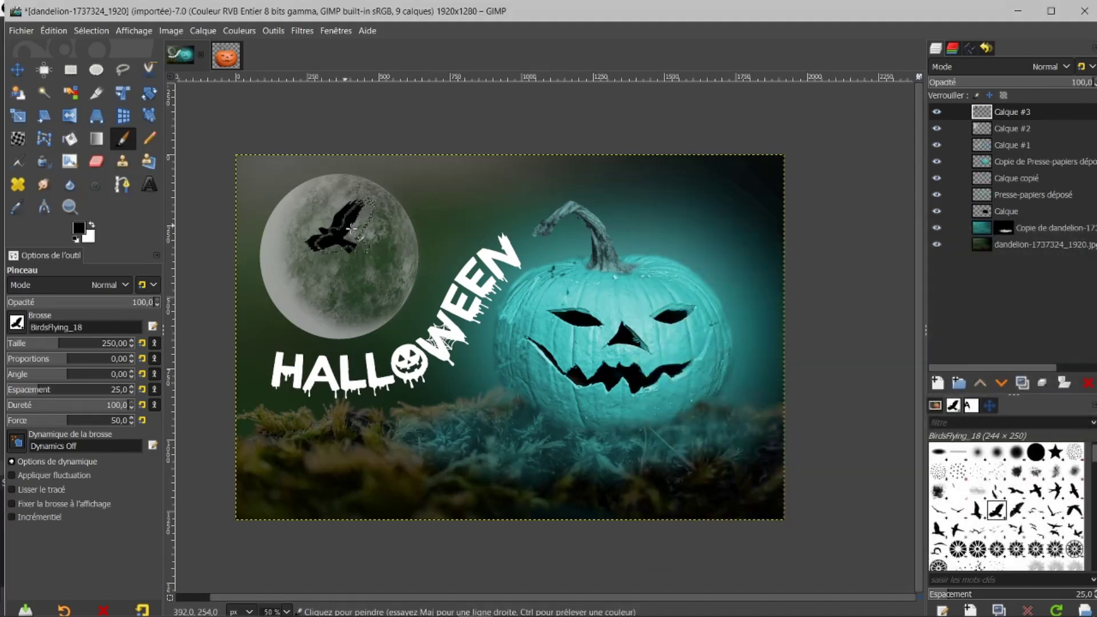